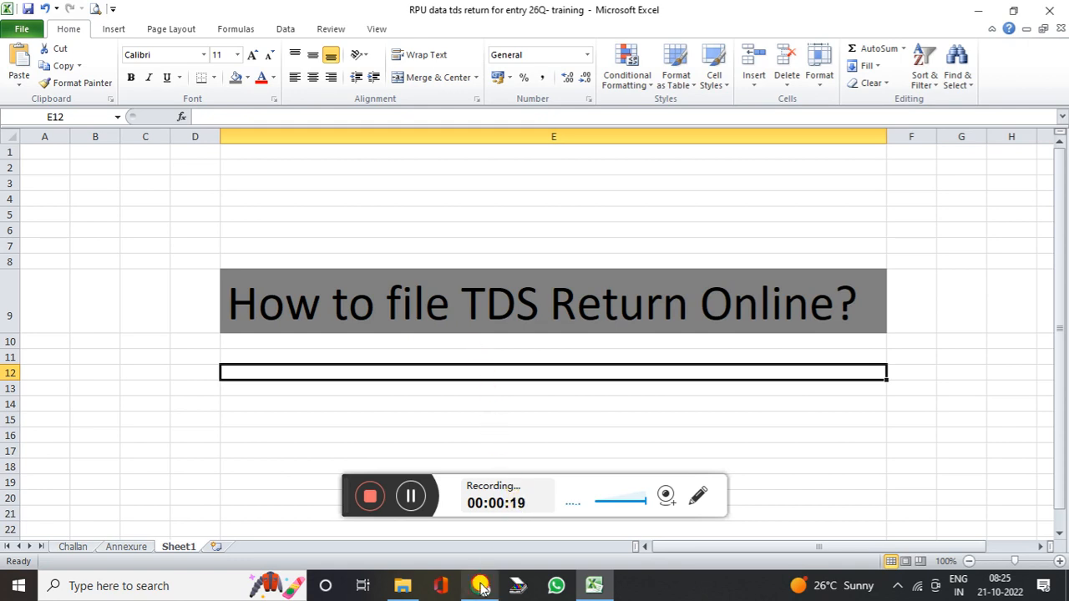
# Scroll the Protean TIN page to the RPU 4.3 download link, then open the TDS_RPU_4.3 folder
pyautogui.click(480, 585)
pyautogui.scroll(15, 511, 227)
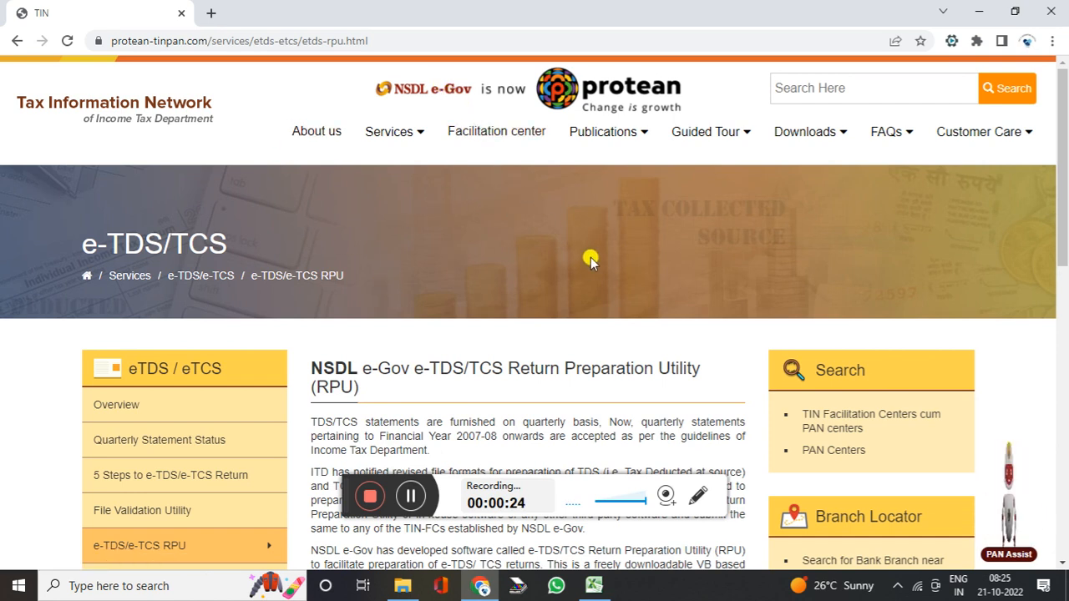
pyautogui.scroll(-5, 585, 268)
pyautogui.scroll(-1, 584, 267)
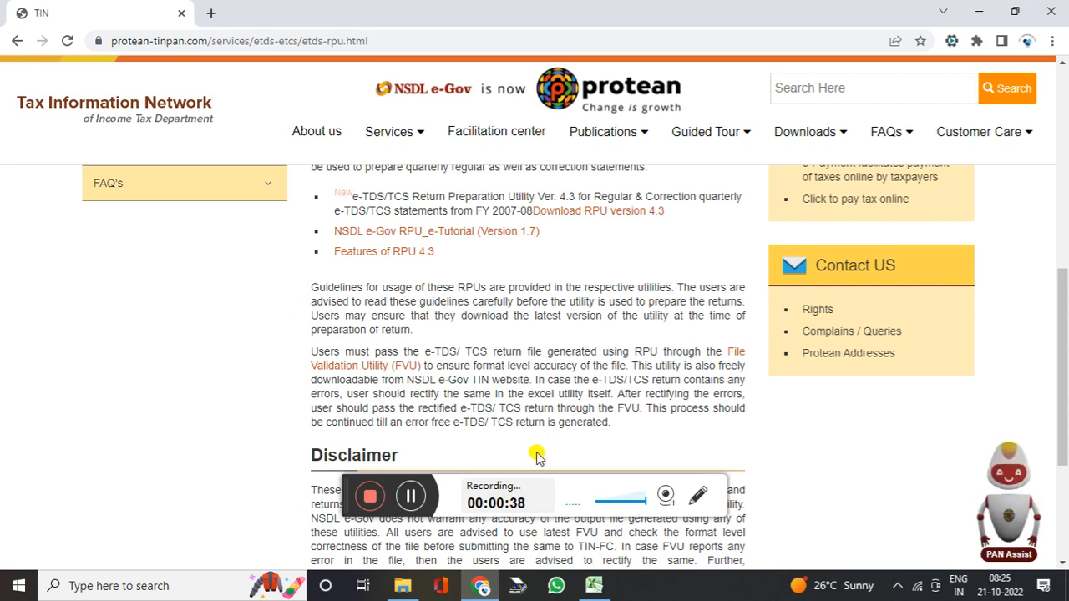
pyautogui.click(405, 587)
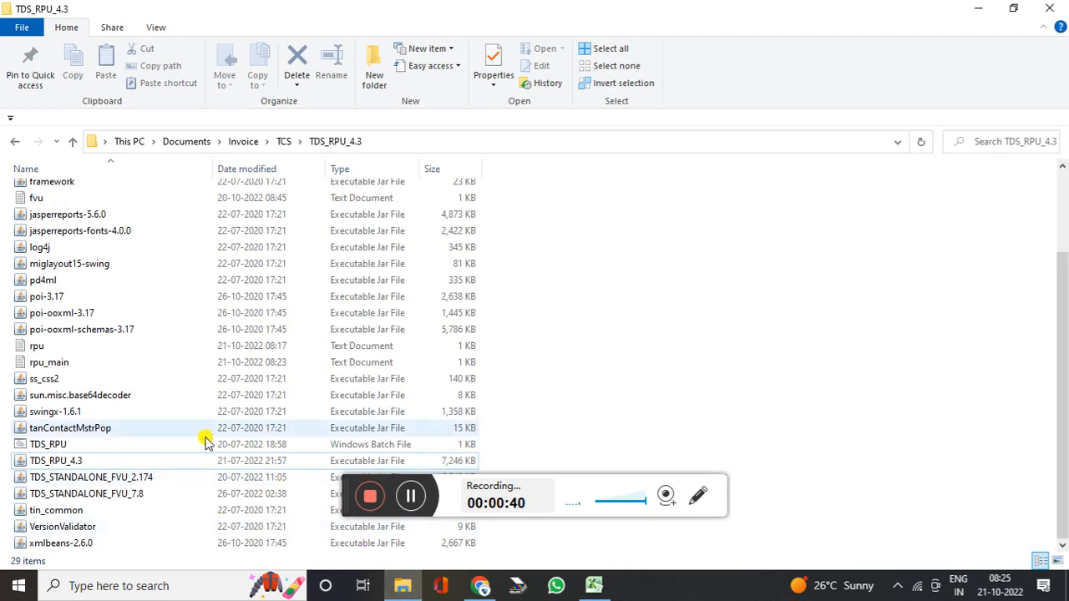
# Launch TDS_RPU_4.3.jar and acknowledge the Java prerequisites message
pyautogui.click(109, 460)
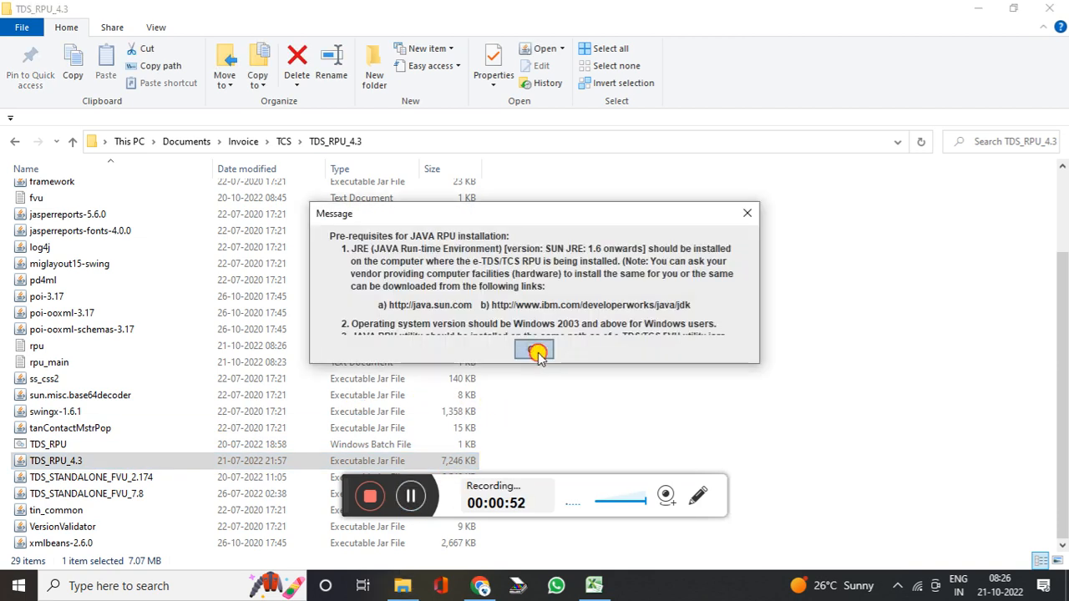
pyautogui.click(535, 352)
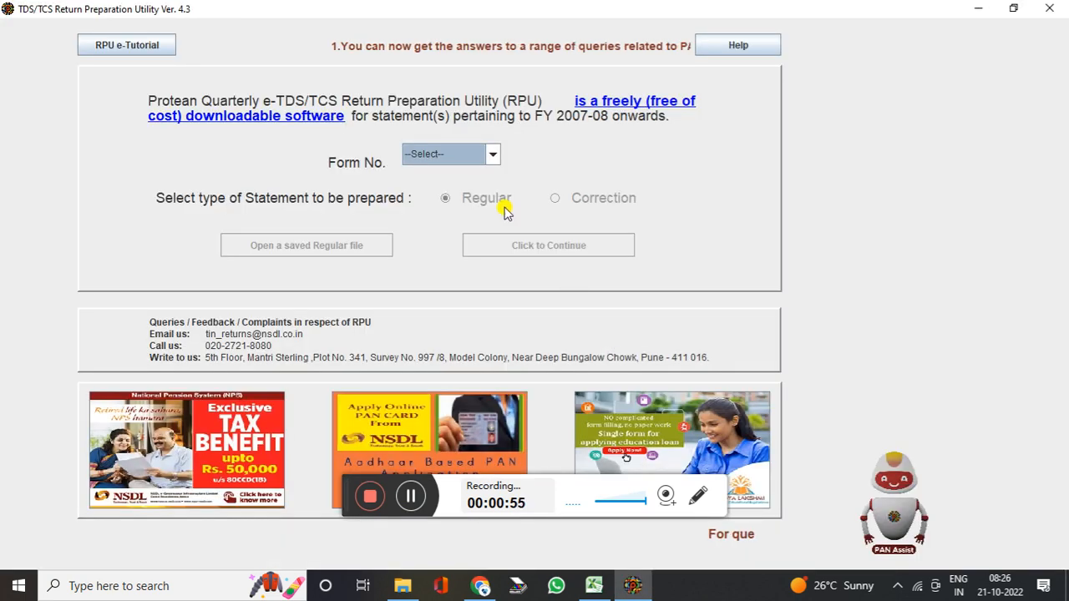
# Select Form No. 26Q with a Regular statement and continue to the form
pyautogui.click(473, 156)
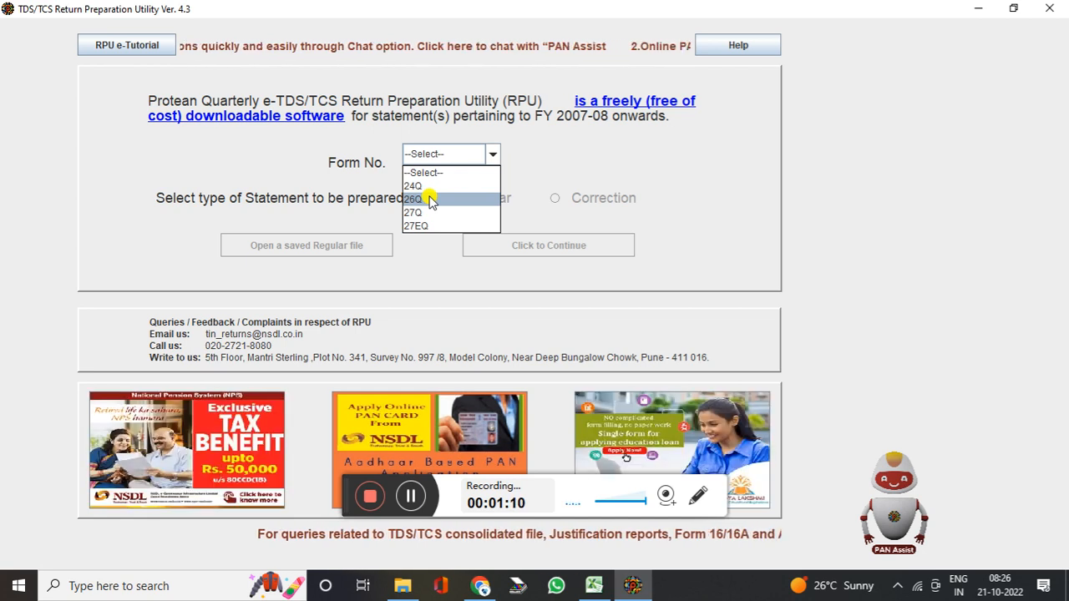
pyautogui.click(428, 201)
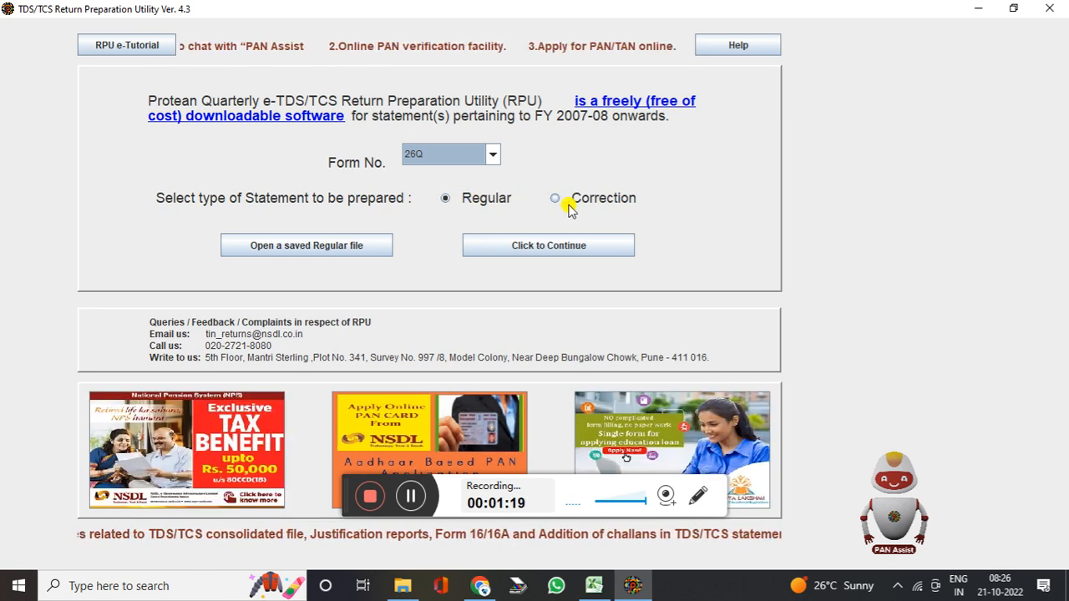
pyautogui.click(528, 255)
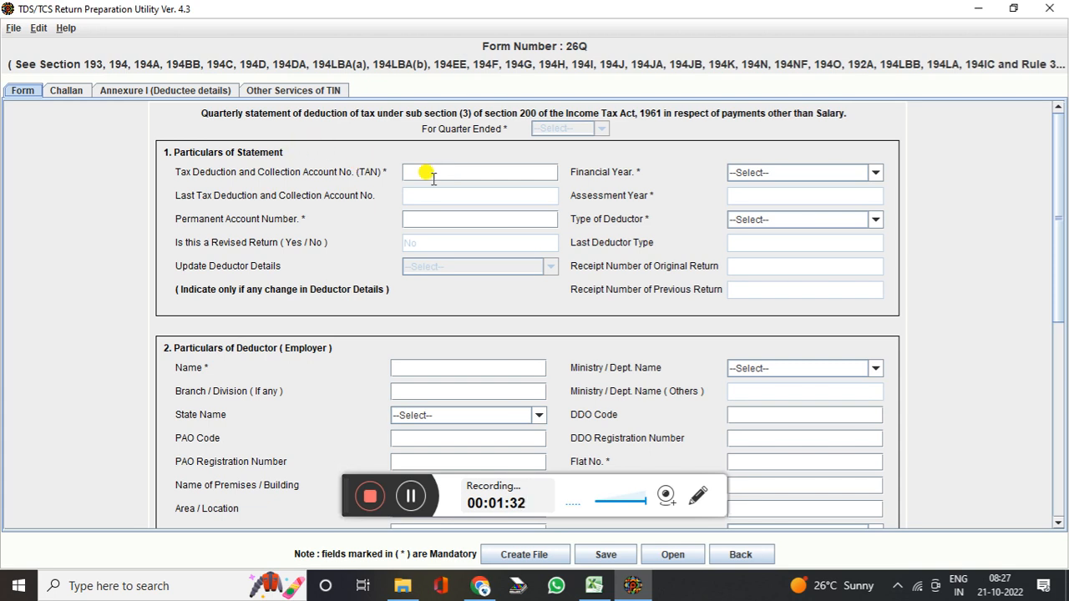
# Set Financial Year 2022-2023 and quarter Q2 on the 26Q form
pyautogui.click(773, 173)
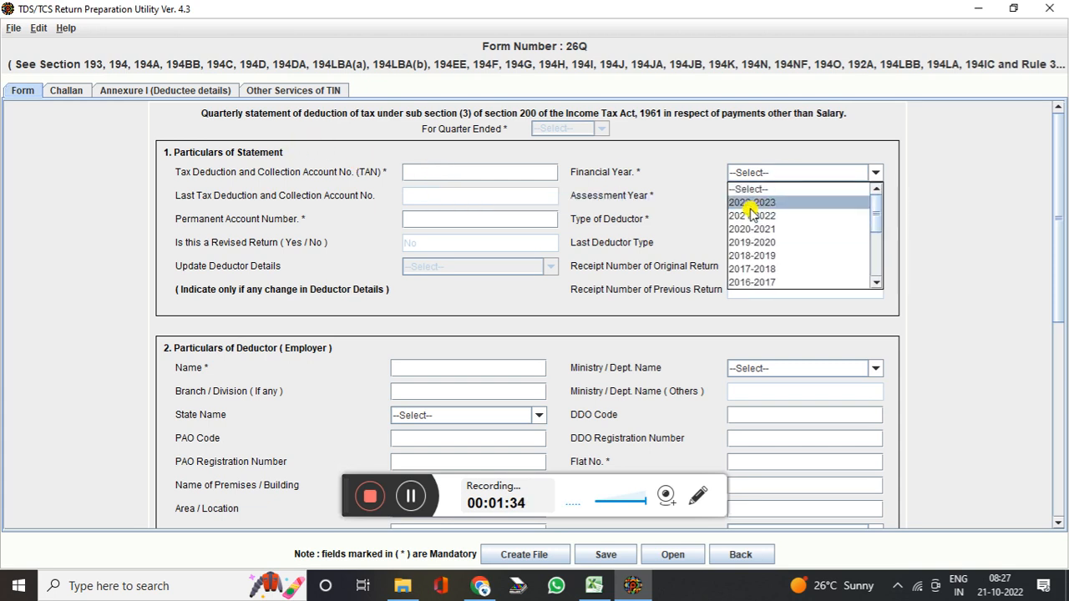
pyautogui.click(752, 203)
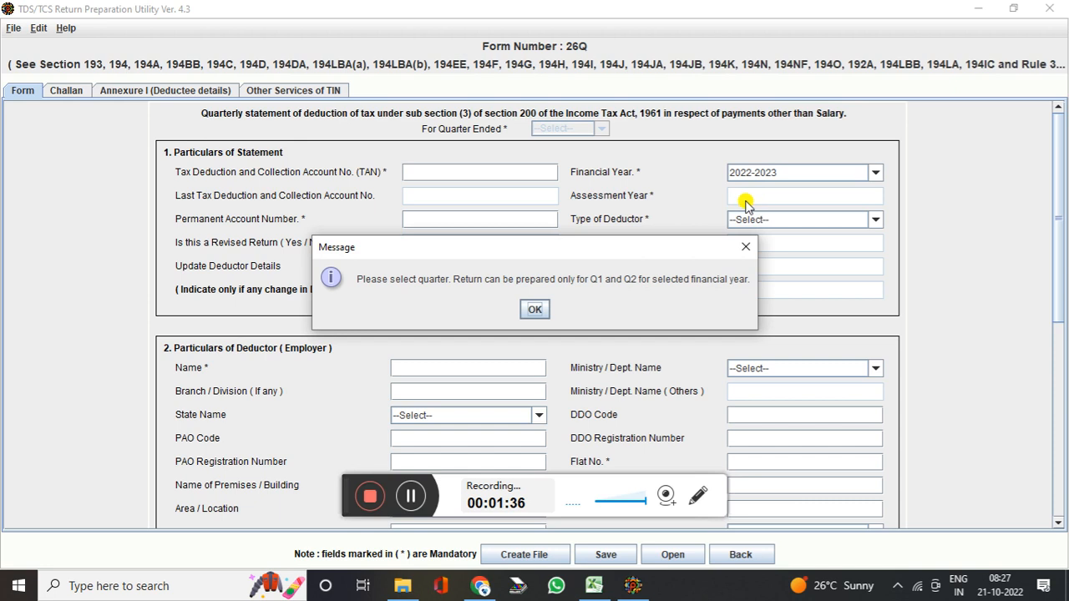
pyautogui.click(534, 308)
pyautogui.click(541, 129)
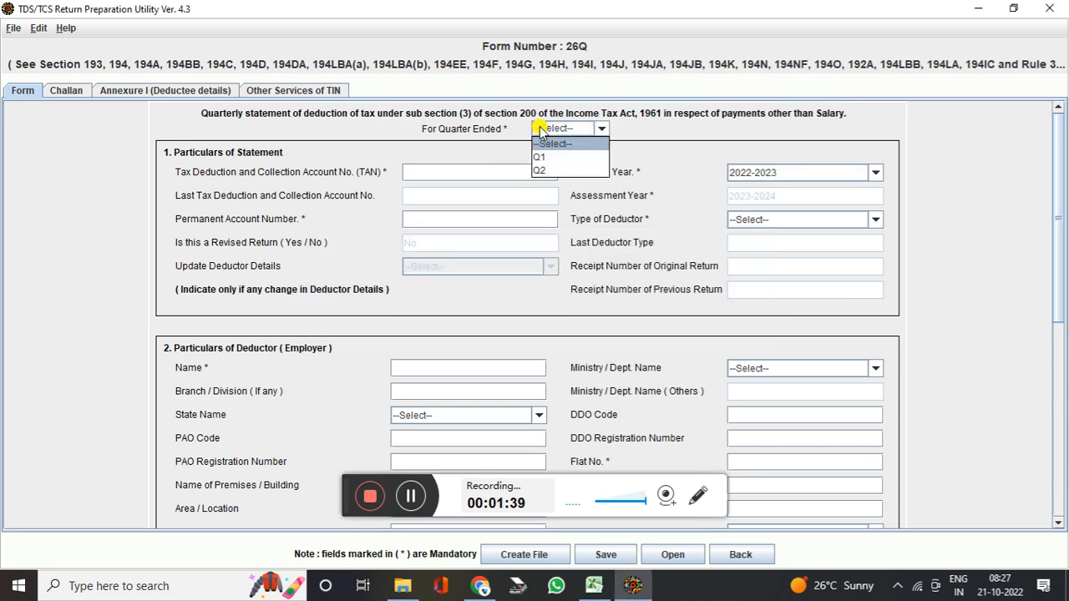
pyautogui.click(541, 171)
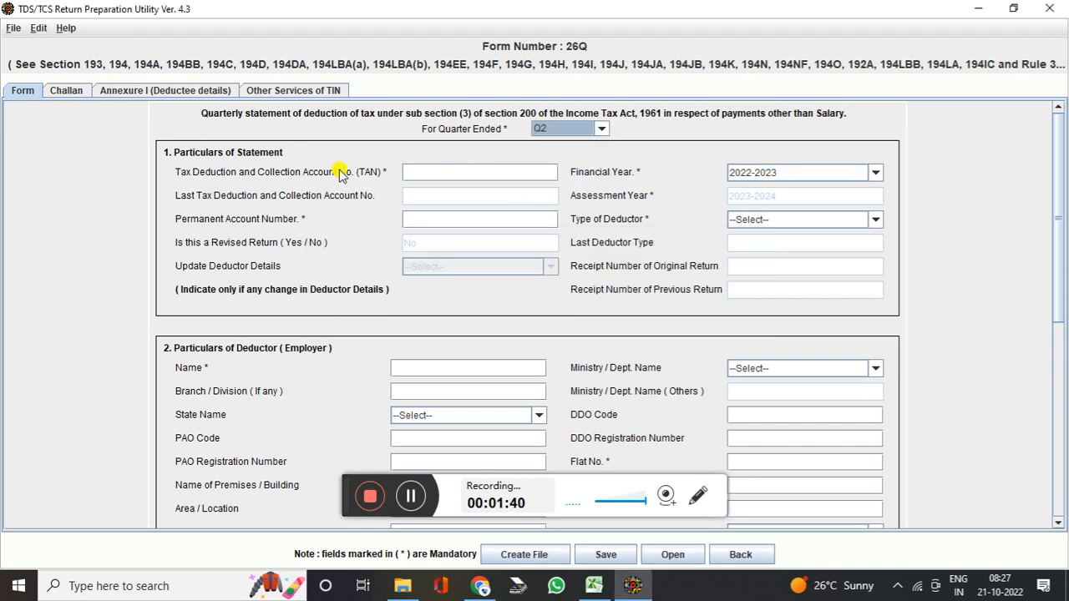
# Look through the deductor PAN field and Type of Deductor list without choosing
pyautogui.click(433, 215)
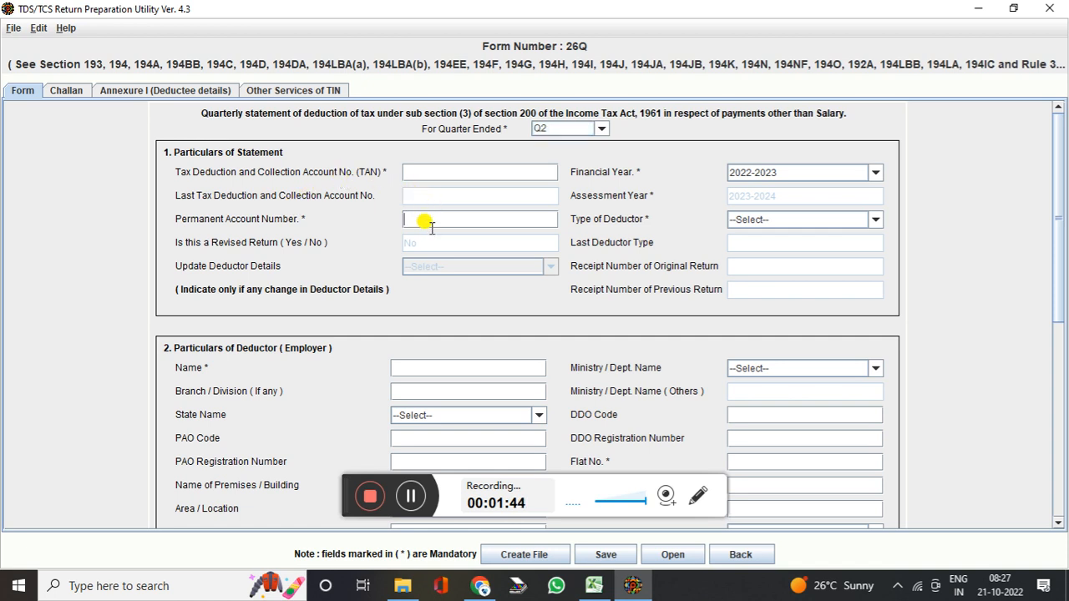
pyautogui.click(760, 219)
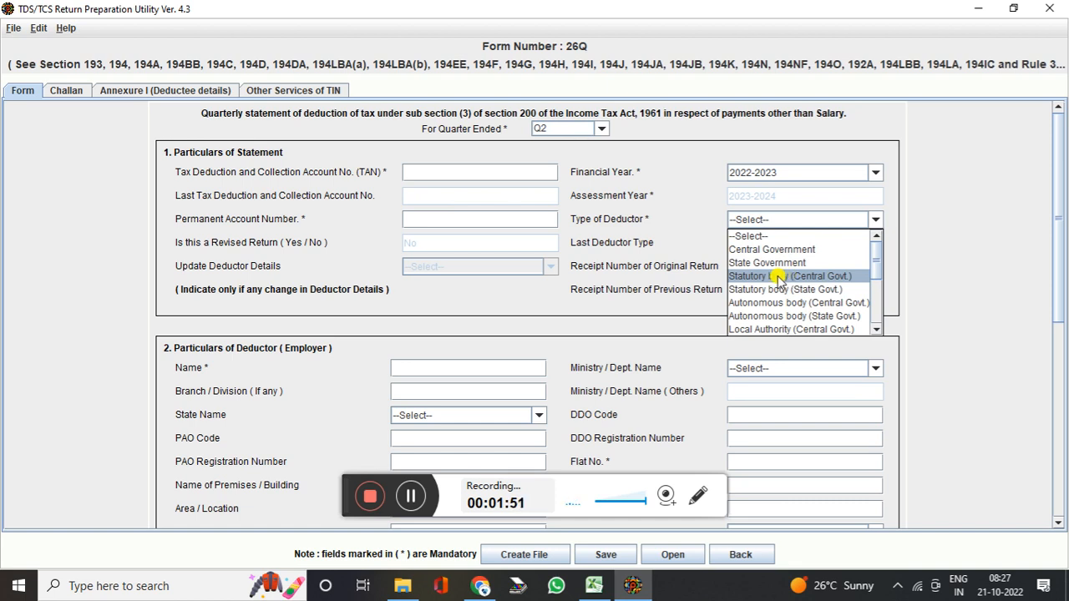
pyautogui.click(874, 328)
pyautogui.click(874, 328)
pyautogui.click(874, 328)
pyautogui.click(875, 328)
pyautogui.click(874, 328)
pyautogui.click(874, 328)
pyautogui.click(874, 328)
pyautogui.click(874, 328)
pyautogui.click(874, 328)
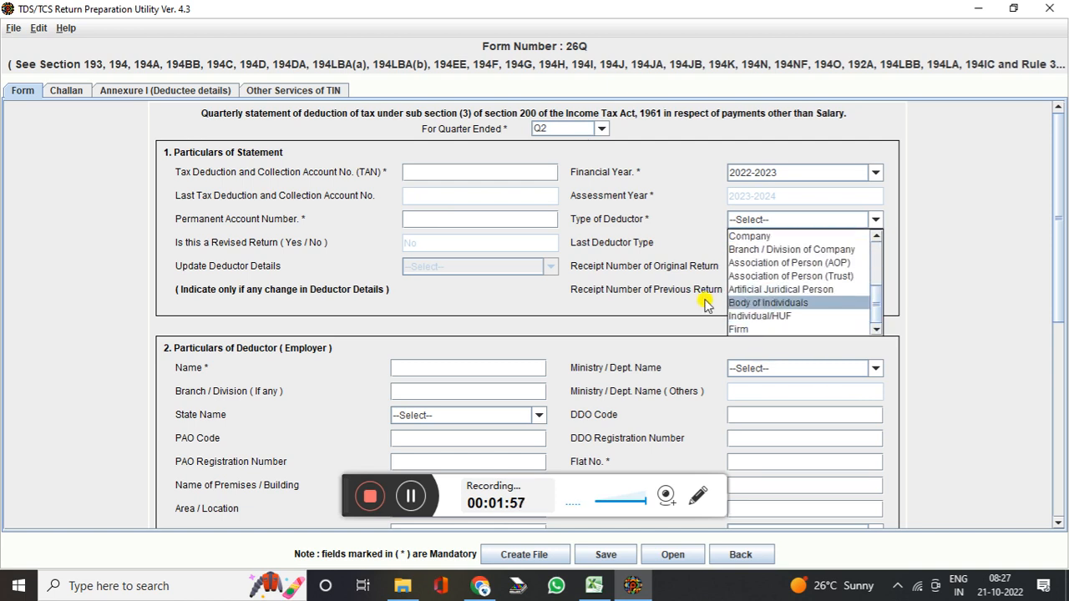
pyautogui.click(482, 311)
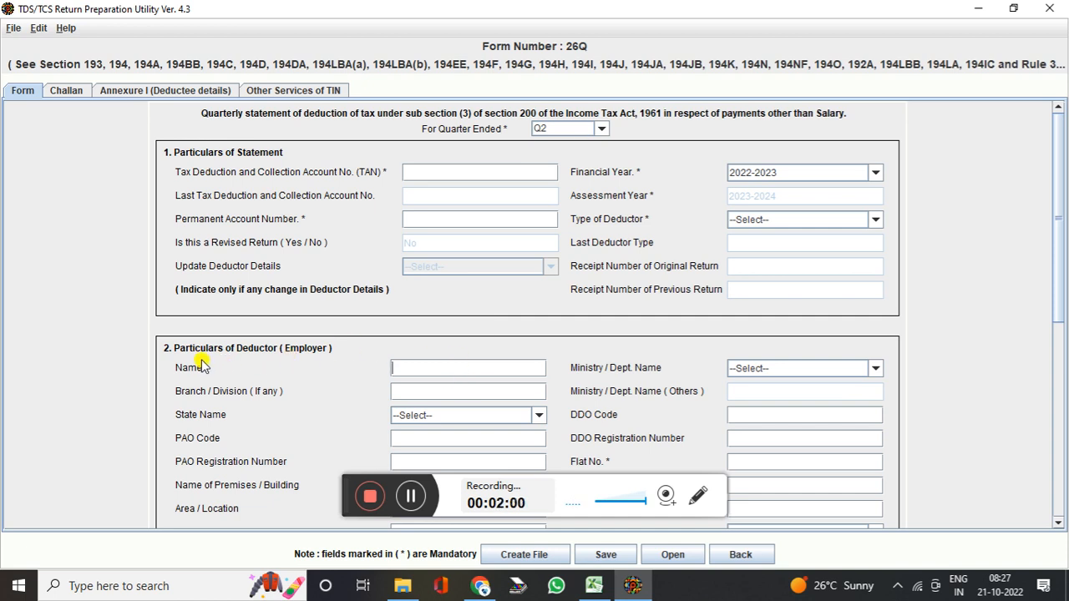
pyautogui.scroll(-5, 441, 305)
pyautogui.scroll(5, 442, 307)
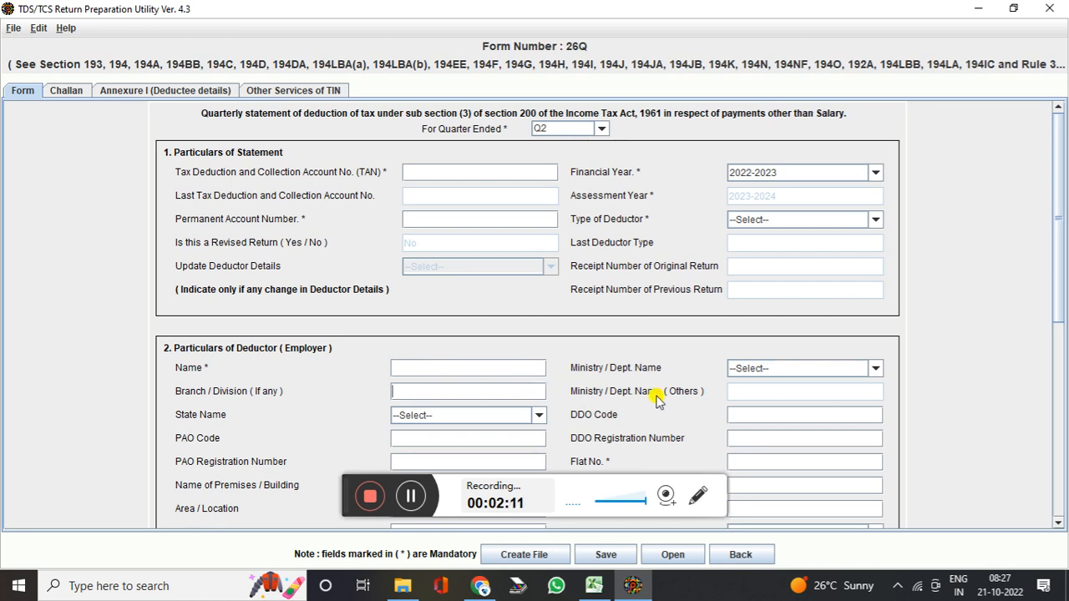
# Browse the branch and ministry/department fields without choosing, then scroll the deductor section
pyautogui.click(446, 386)
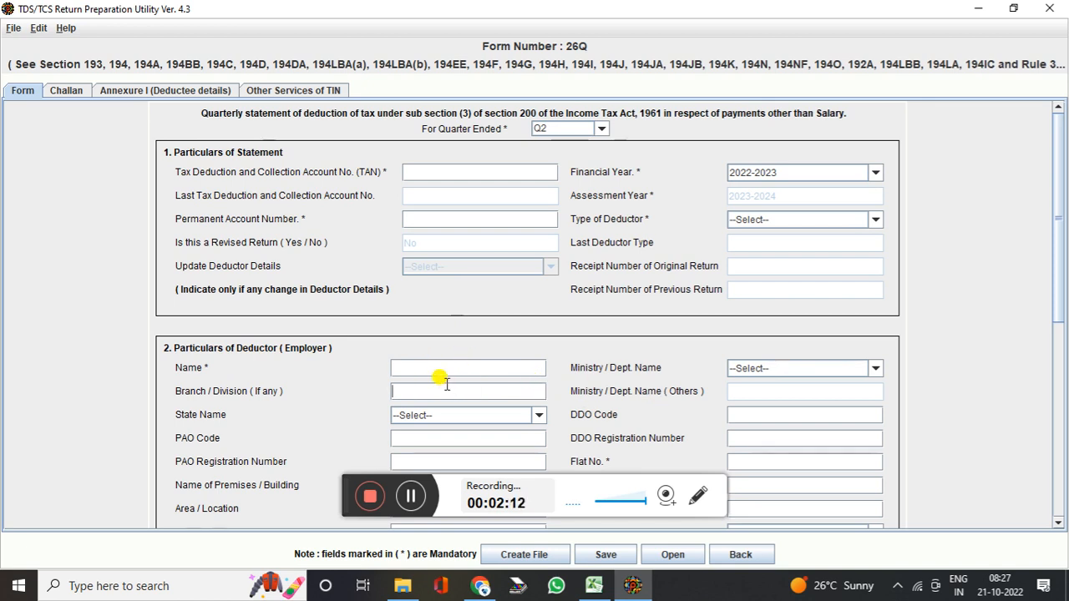
pyautogui.click(744, 369)
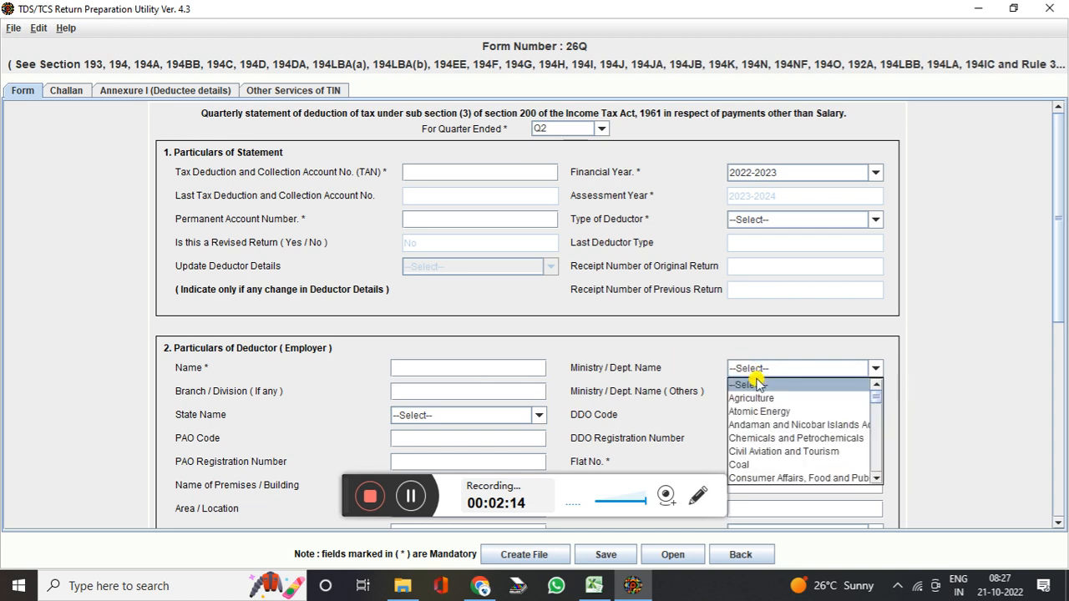
pyautogui.click(571, 309)
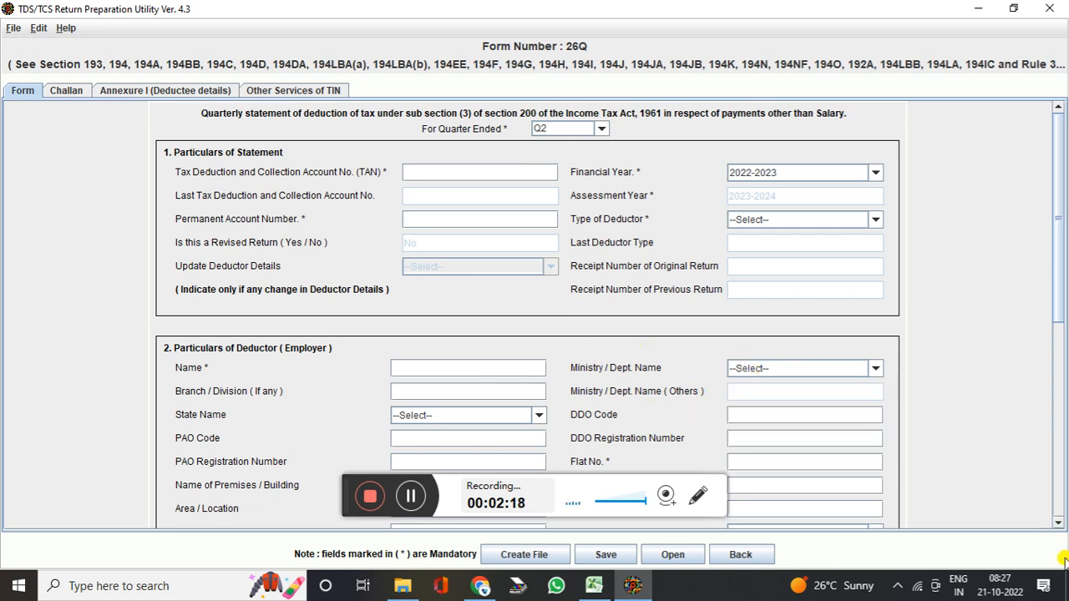
pyautogui.click(1057, 524)
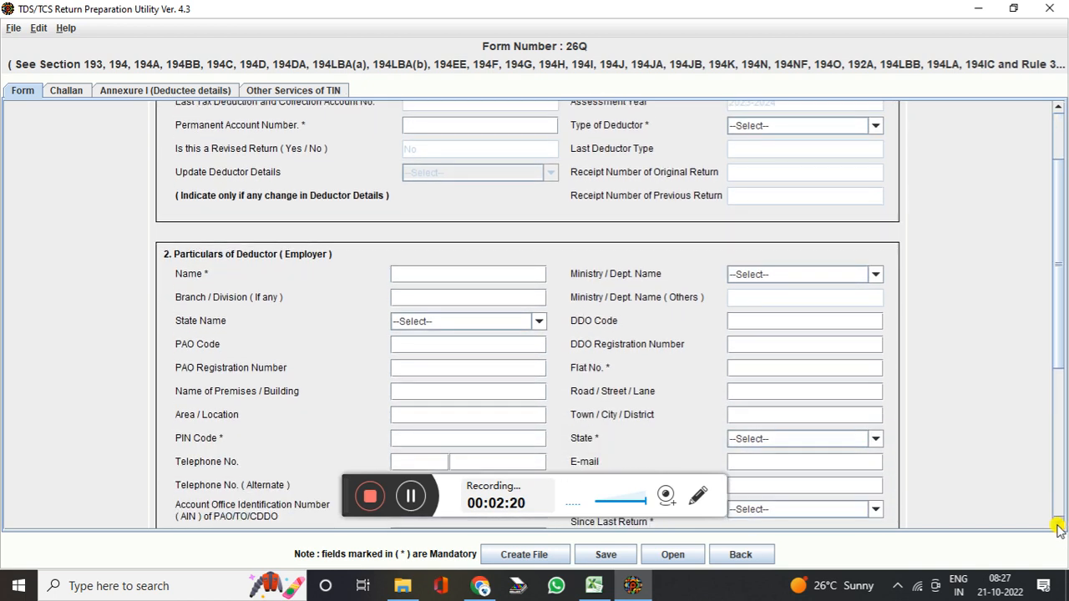
pyautogui.click(1057, 524)
pyautogui.click(1057, 523)
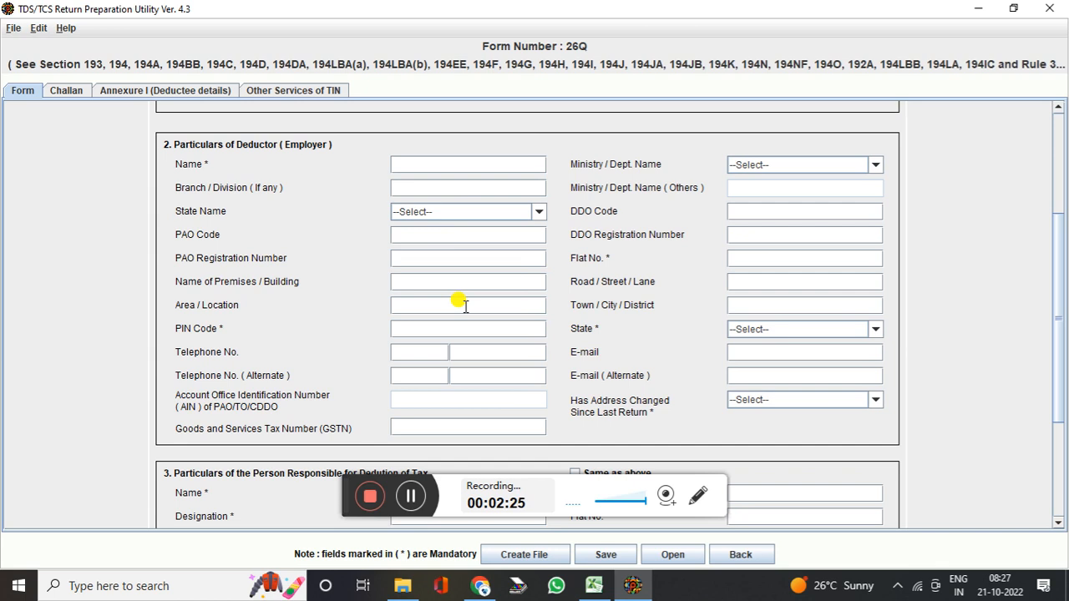
pyautogui.click(828, 402)
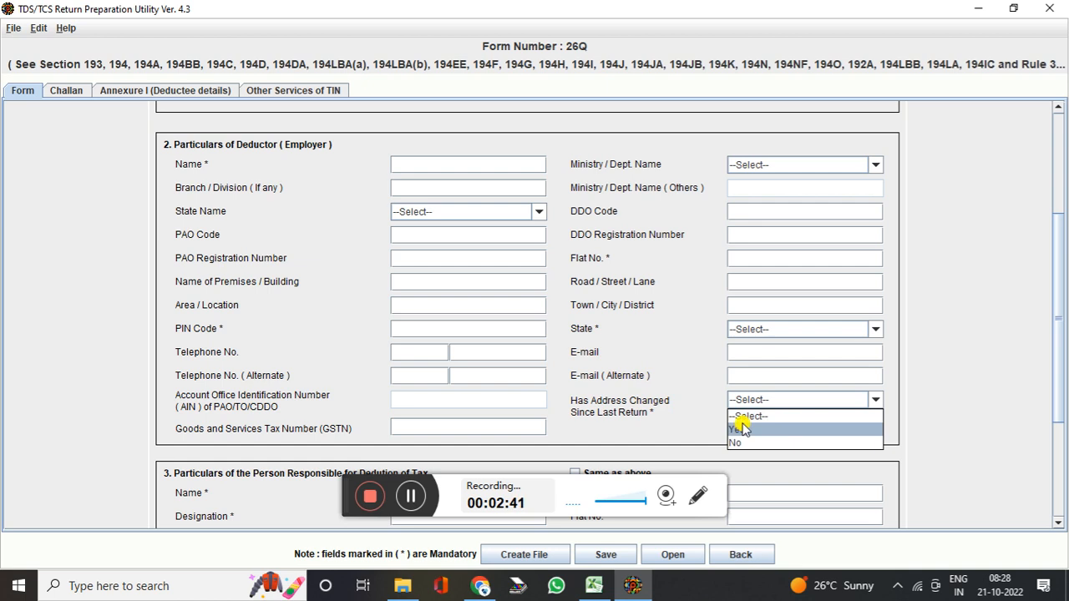
pyautogui.click(622, 375)
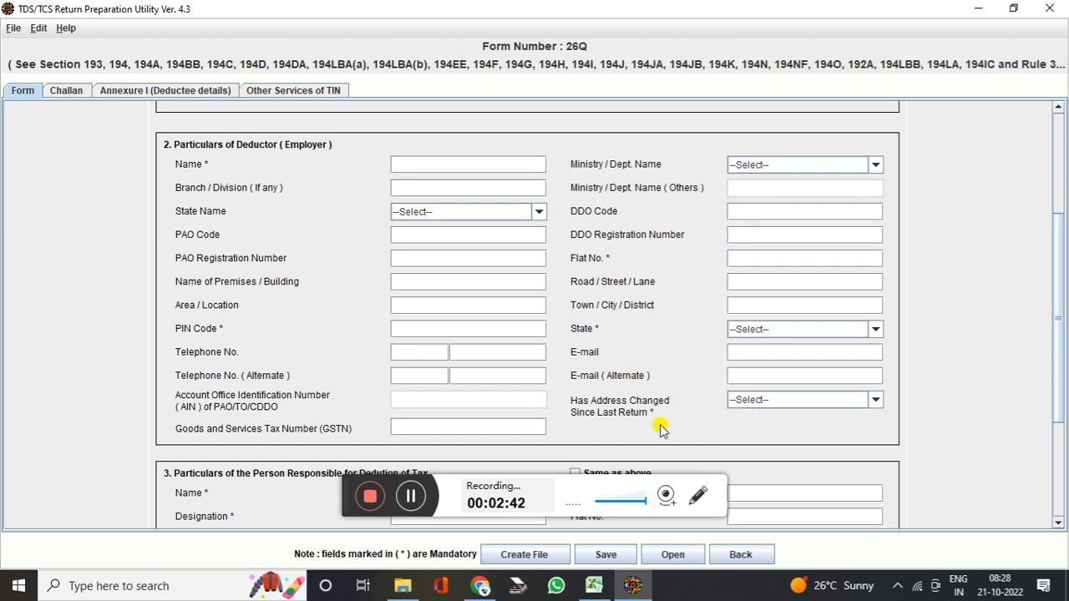
pyautogui.click(1059, 521)
pyautogui.click(1059, 521)
pyautogui.click(1059, 521)
pyautogui.click(1058, 521)
pyautogui.click(1058, 521)
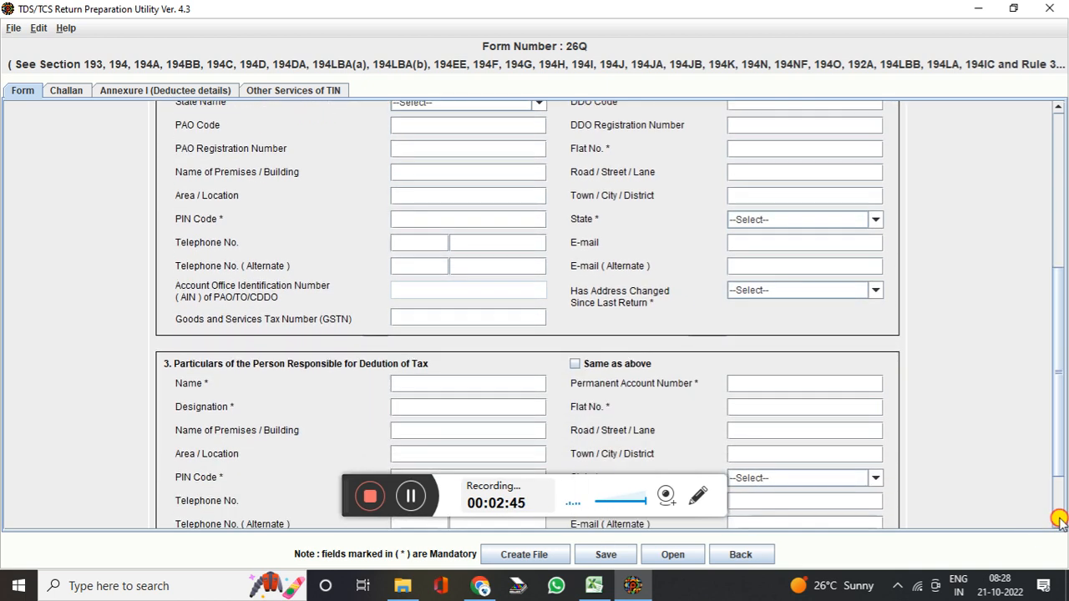
pyautogui.click(1059, 521)
pyautogui.click(1058, 521)
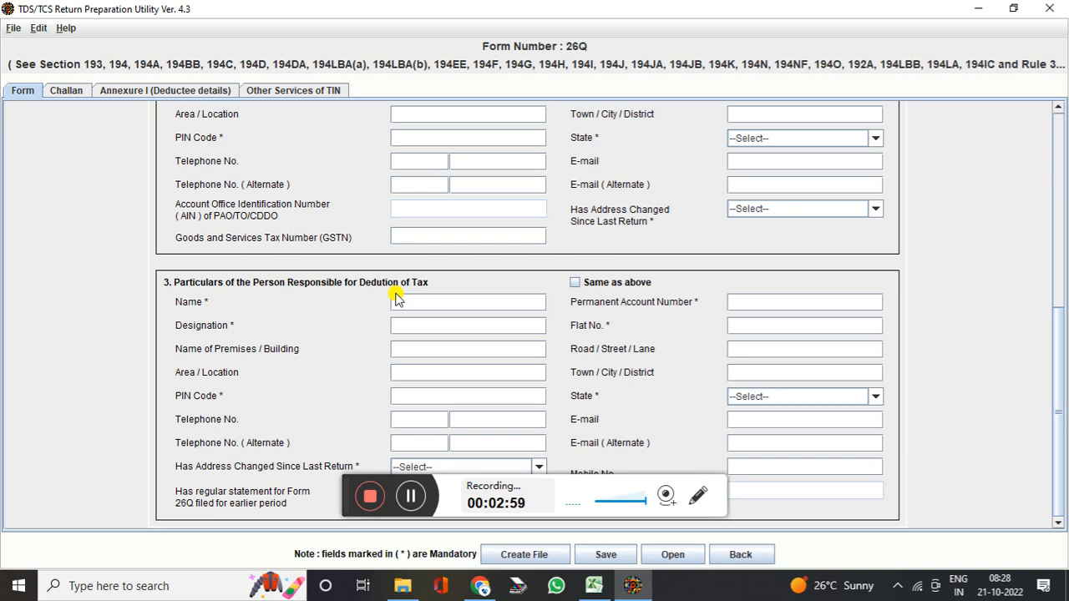
pyautogui.click(431, 302)
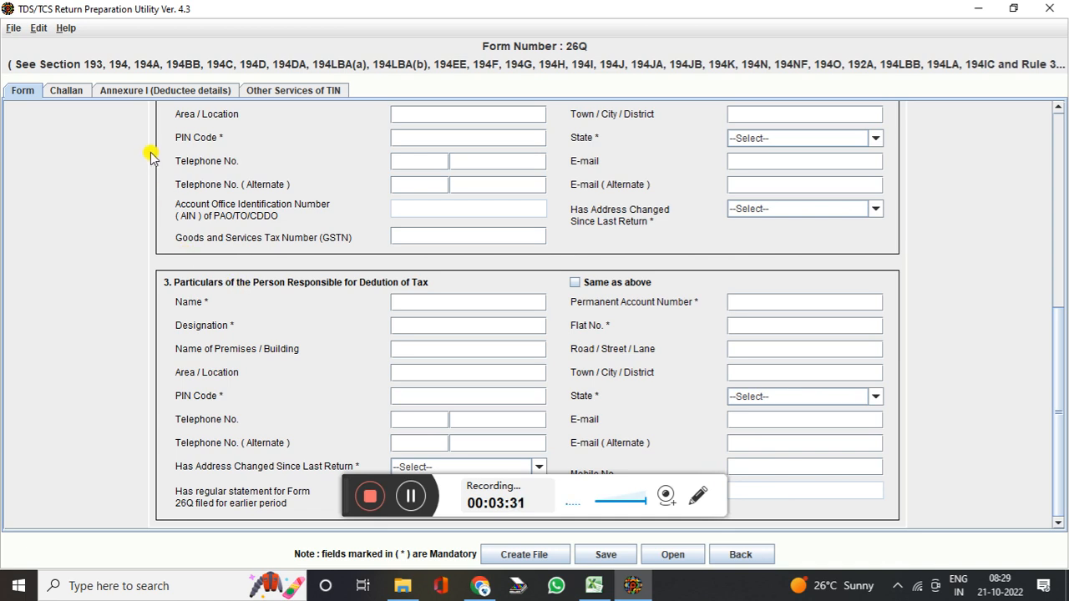
# Review the empty Challan table, then bring up the 26Q training workbook in Excel
pyautogui.click(69, 92)
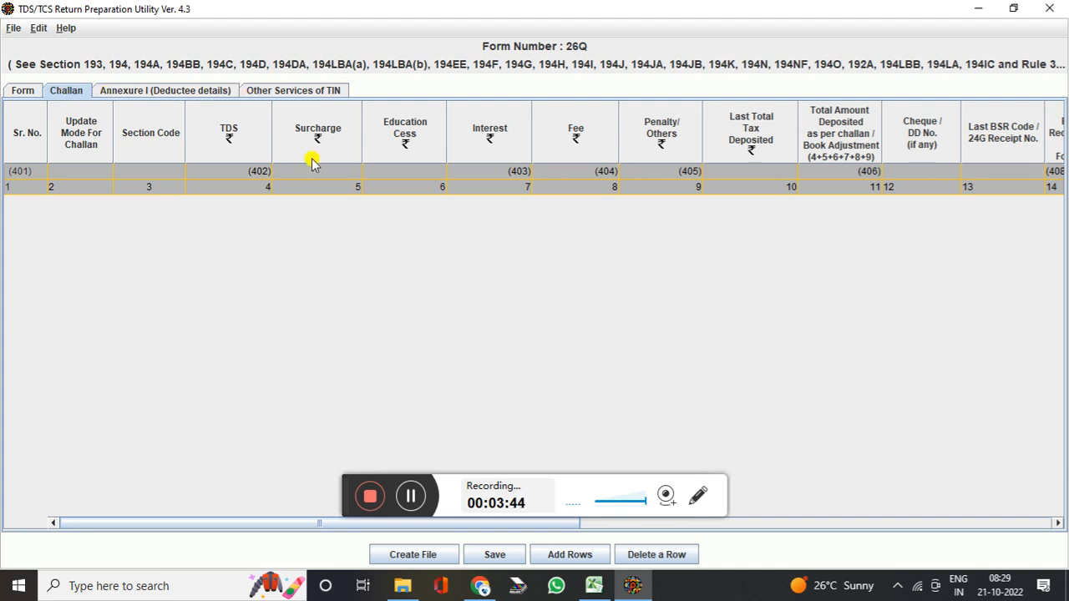
pyautogui.click(593, 585)
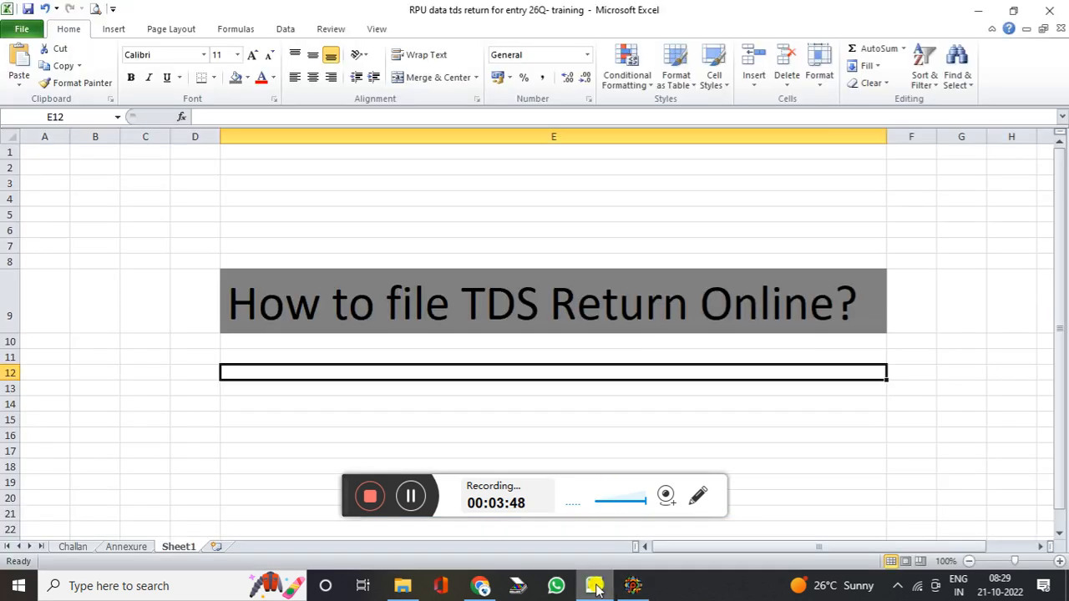
# On the Challan sheet, inspect the TDS Amount, Education cess, Fee and Penalty/Others values
pyautogui.click(74, 548)
pyautogui.click(73, 340)
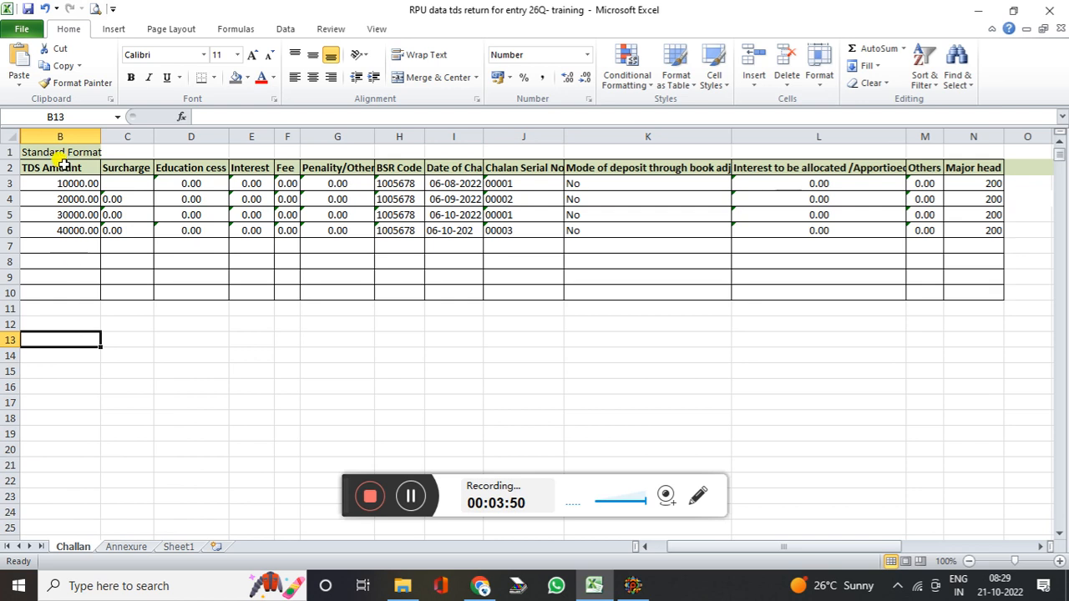
pyautogui.moveTo(51, 184); pyautogui.dragTo(63, 223)
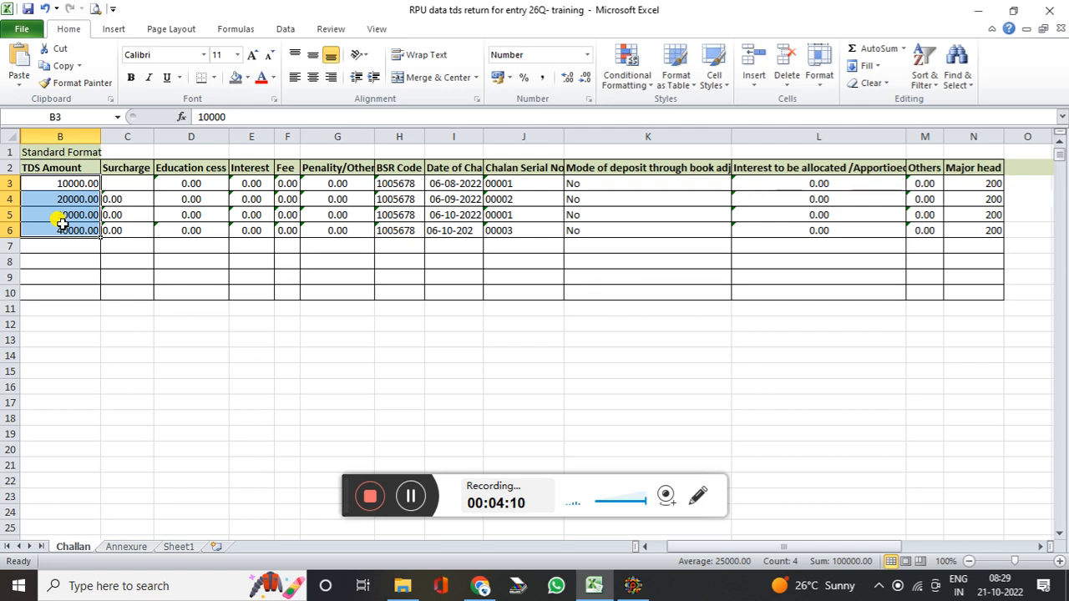
pyautogui.moveTo(109, 186); pyautogui.dragTo(534, 249)
pyautogui.click(576, 259)
pyautogui.click(95, 170)
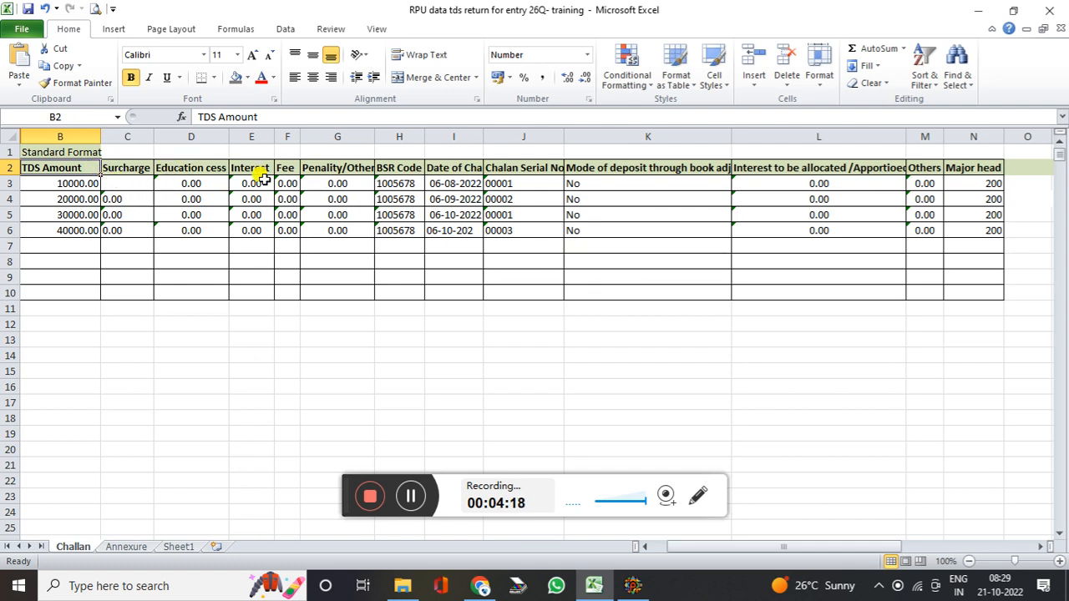
pyautogui.click(204, 167)
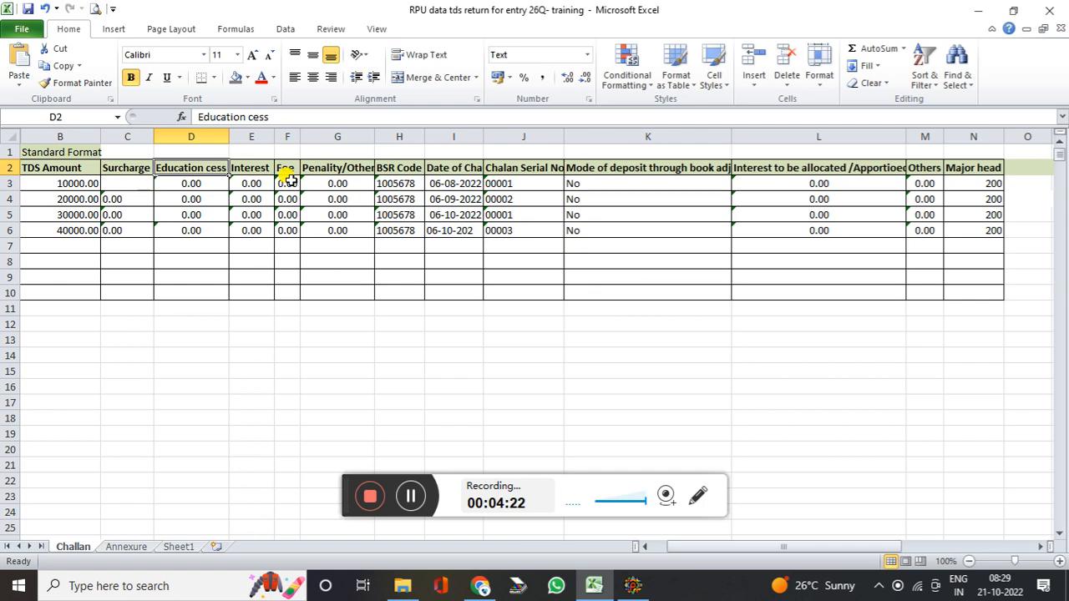
pyautogui.click(287, 181)
pyautogui.click(337, 183)
# Check the BSR codes, book adjustment entry, mode of deposit, interest and Major head 200 values
pyautogui.click(394, 215)
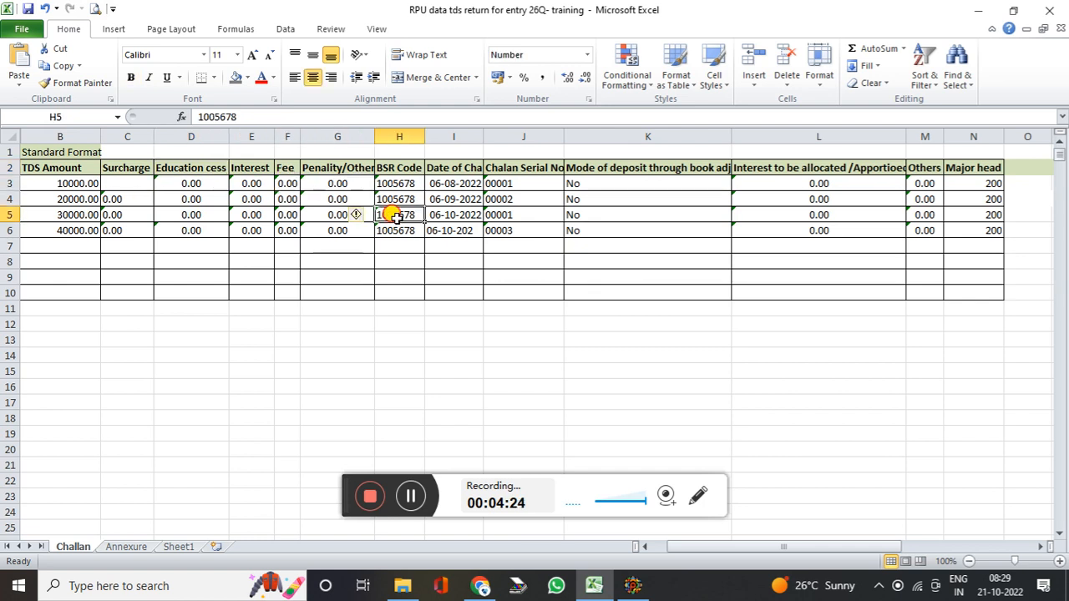
pyautogui.click(397, 182)
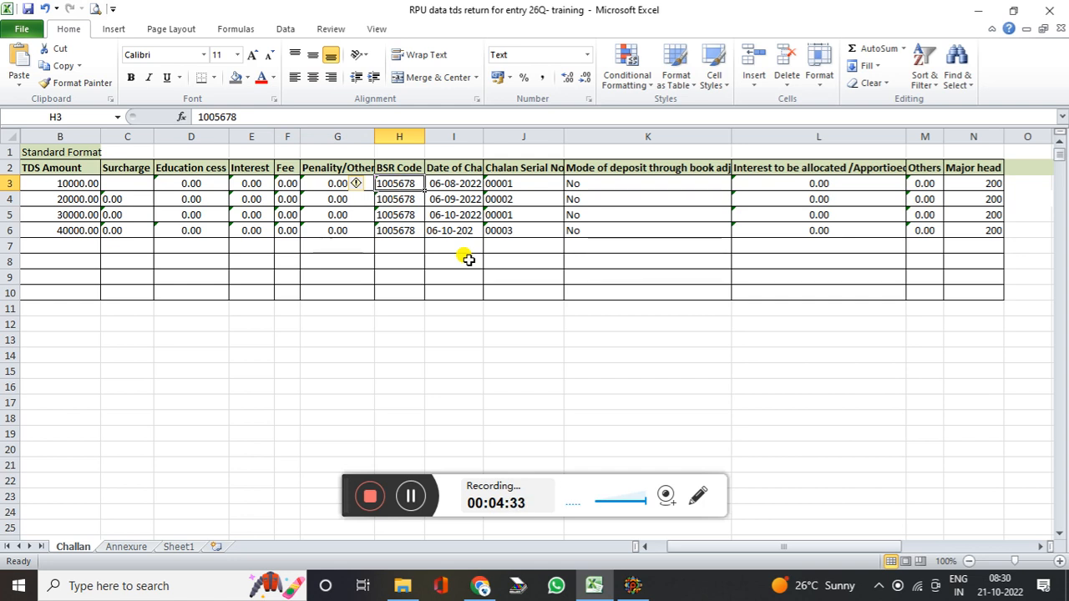
pyautogui.click(618, 199)
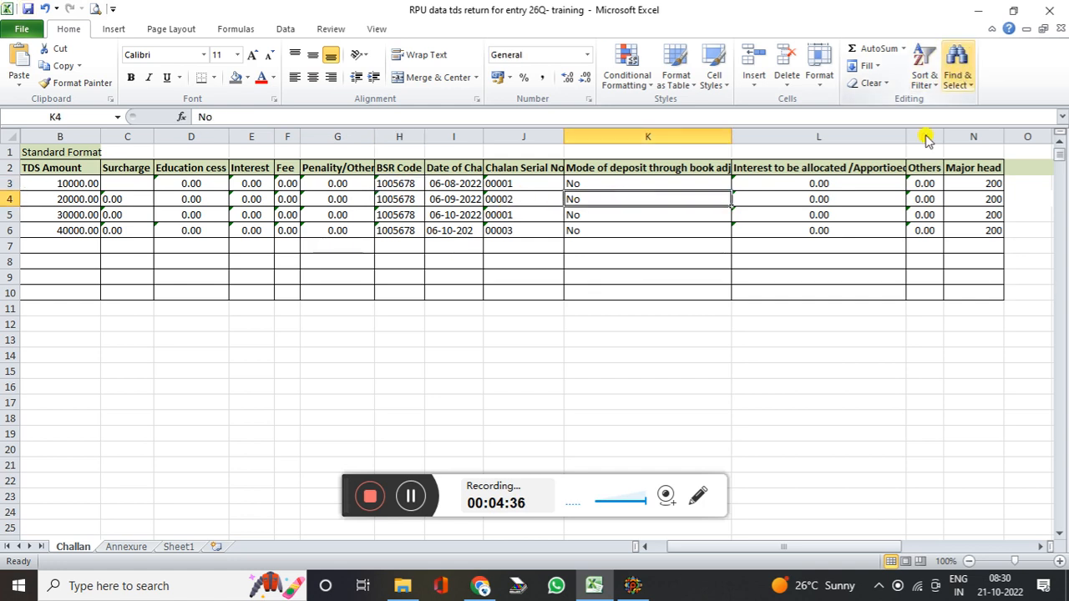
pyautogui.click(705, 171)
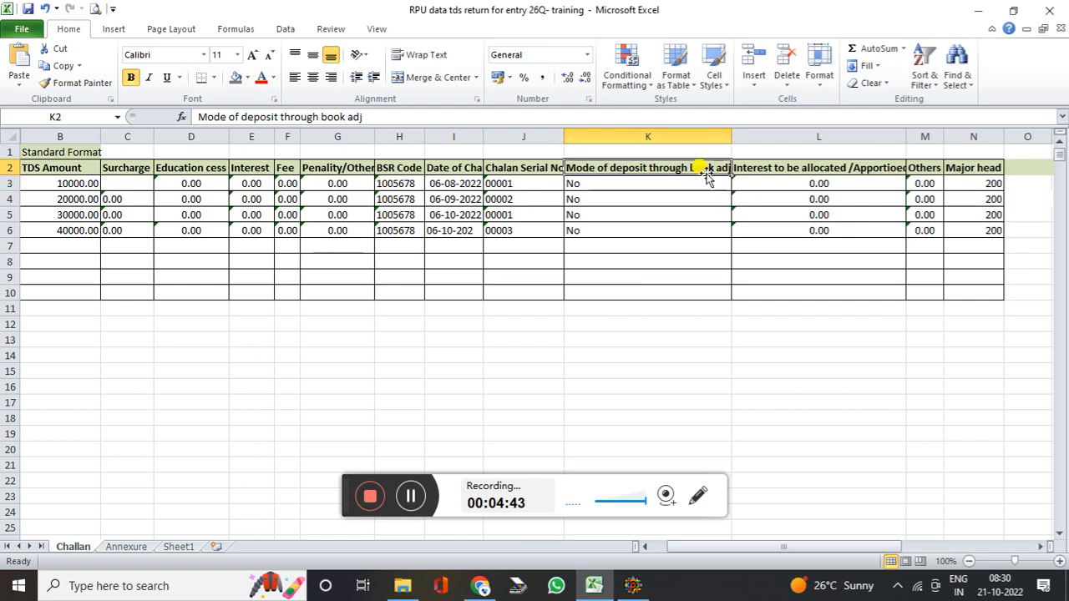
pyautogui.click(678, 181)
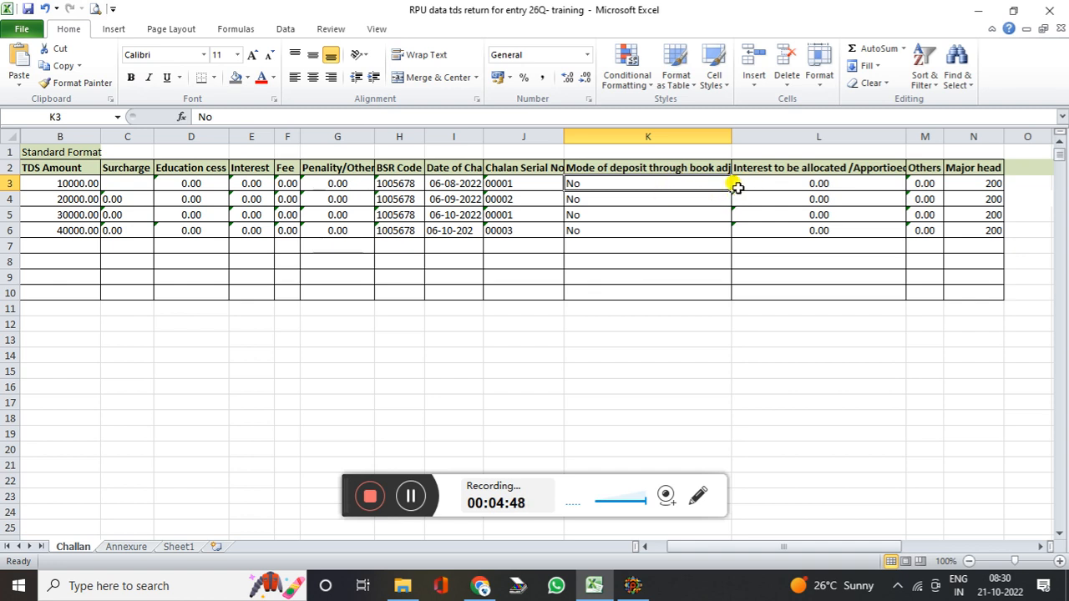
pyautogui.click(710, 201)
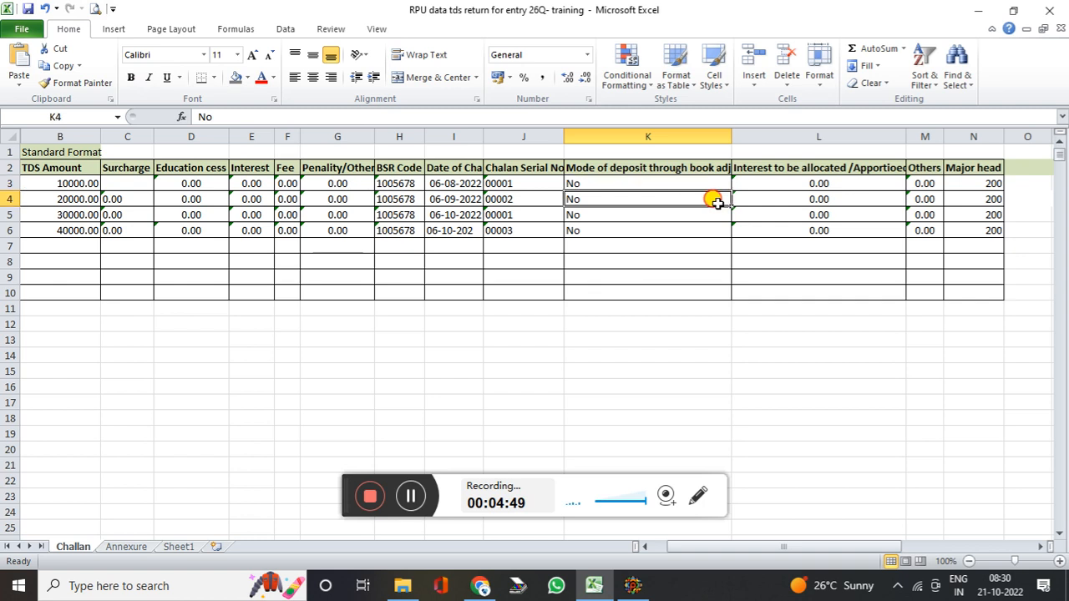
pyautogui.click(850, 178)
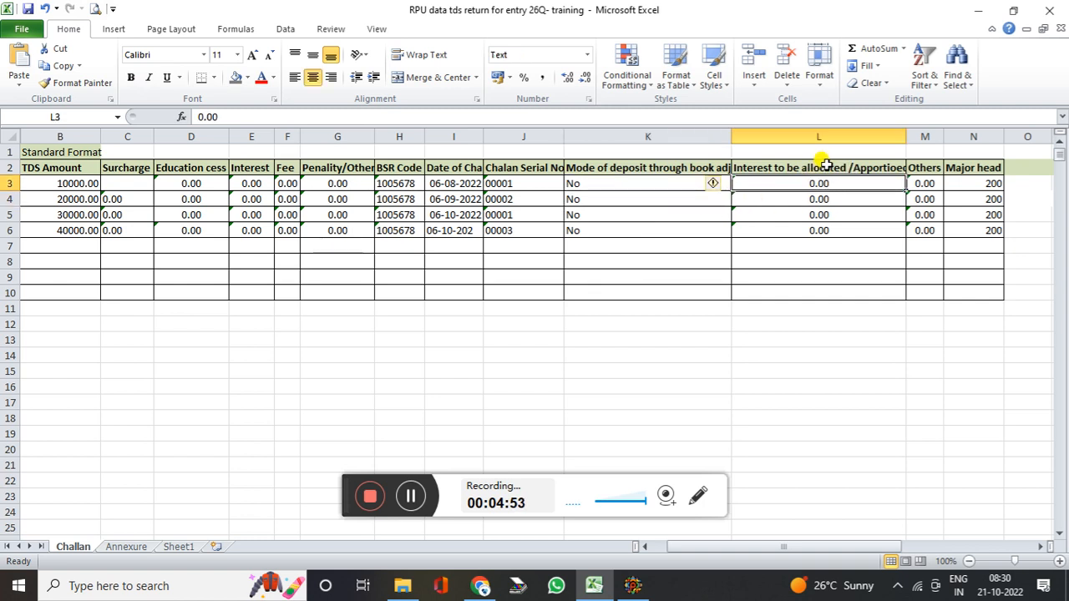
pyautogui.click(923, 227)
pyautogui.click(994, 216)
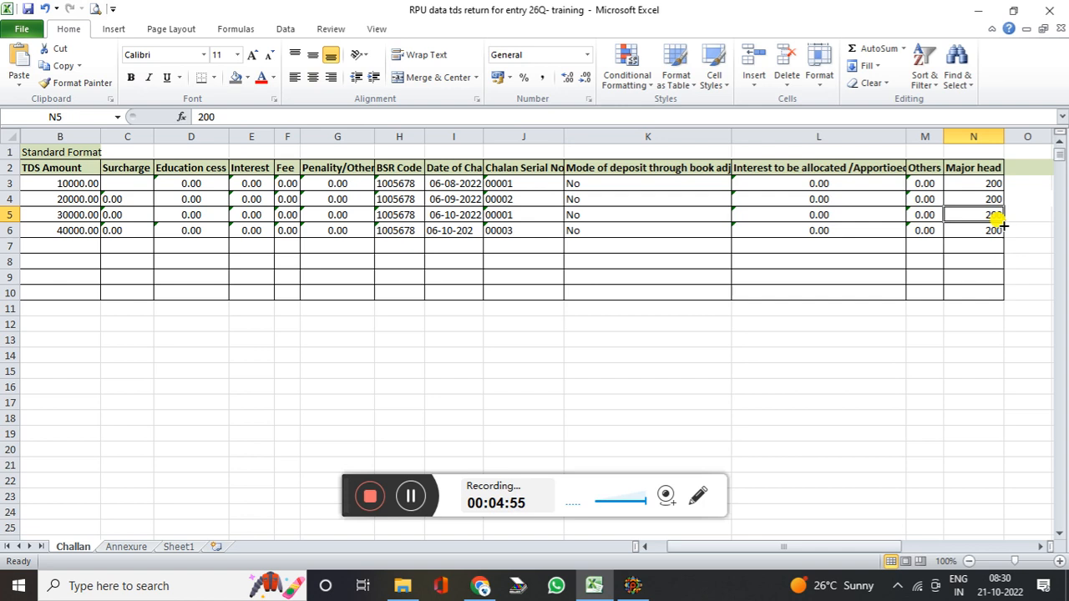
pyautogui.click(981, 182)
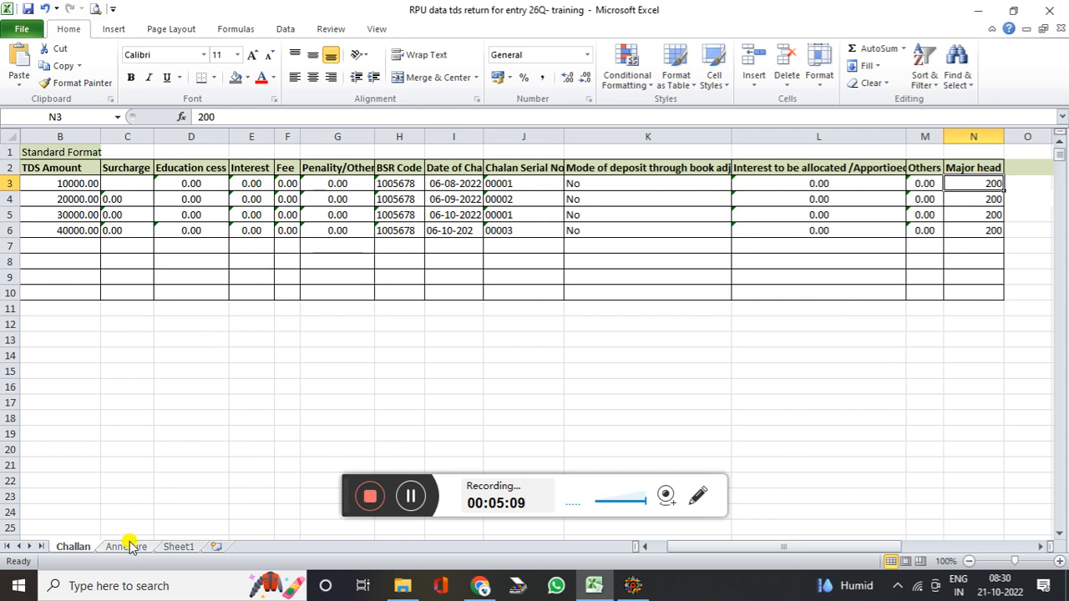
# Select the four TDS Amount values to see their total, then go to the Annexure sheet
pyautogui.moveTo(75, 183); pyautogui.dragTo(61, 240)
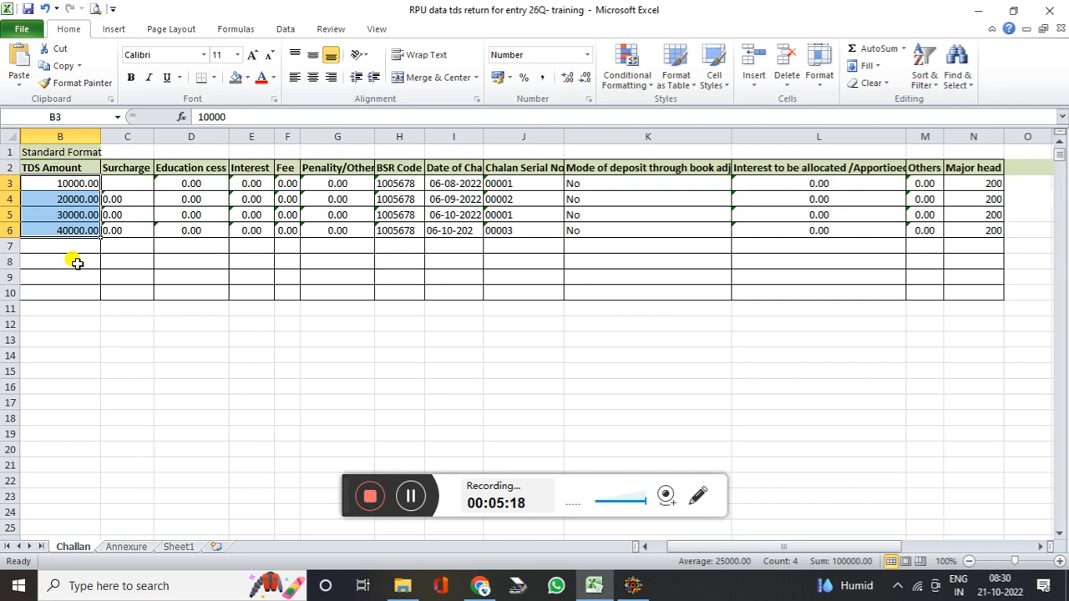
pyautogui.click(81, 185)
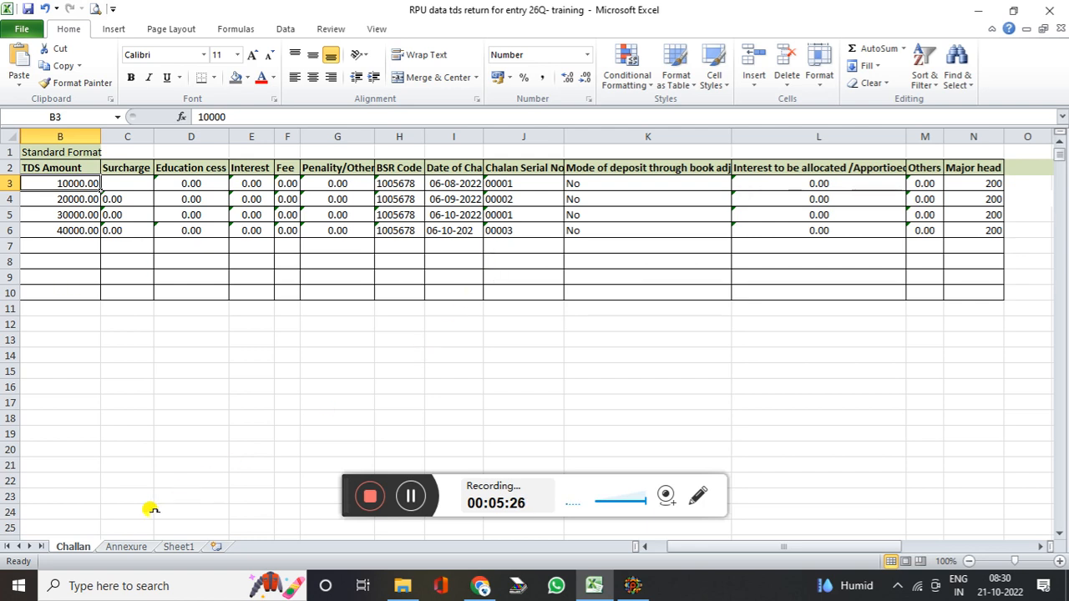
pyautogui.click(127, 547)
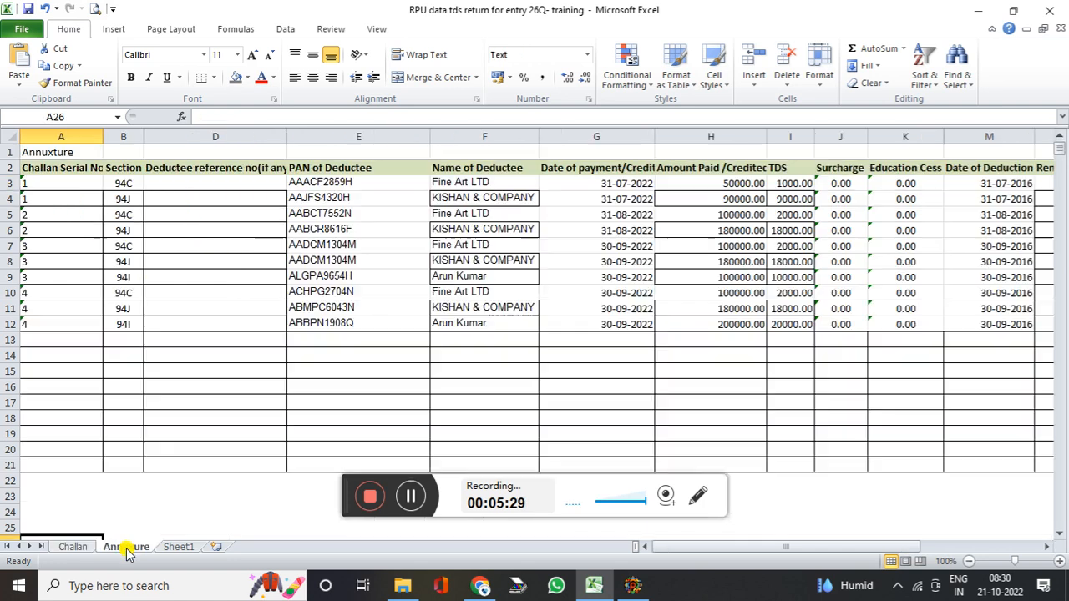
# Review the Annexure challan serials, Section, PAN, Name and Date of payment columns
pyautogui.click(250, 215)
pyautogui.click(92, 165)
pyautogui.click(63, 182)
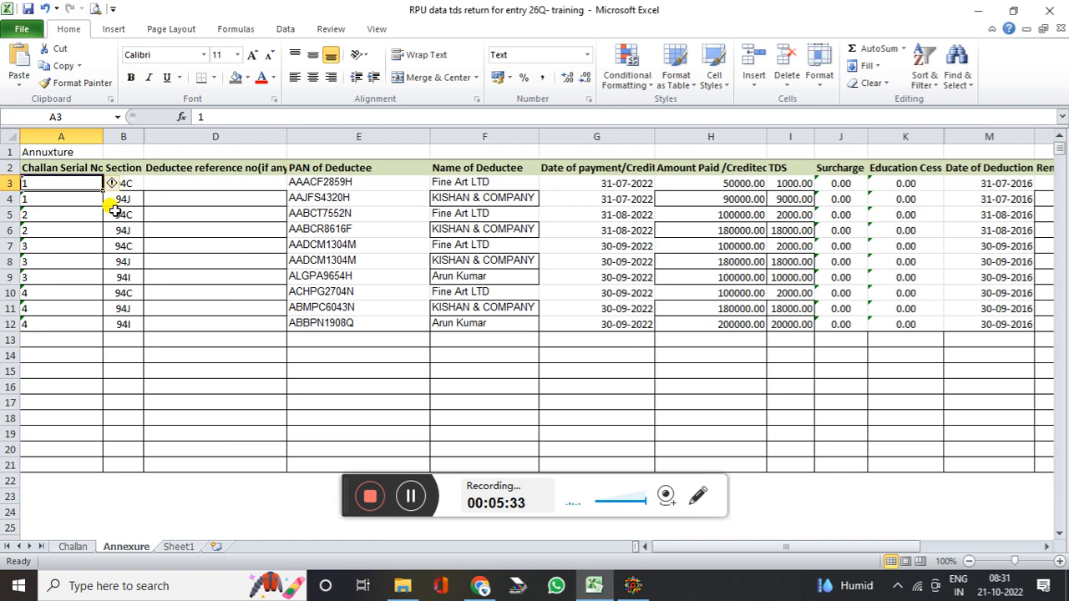
pyautogui.moveTo(67, 184); pyautogui.dragTo(131, 198)
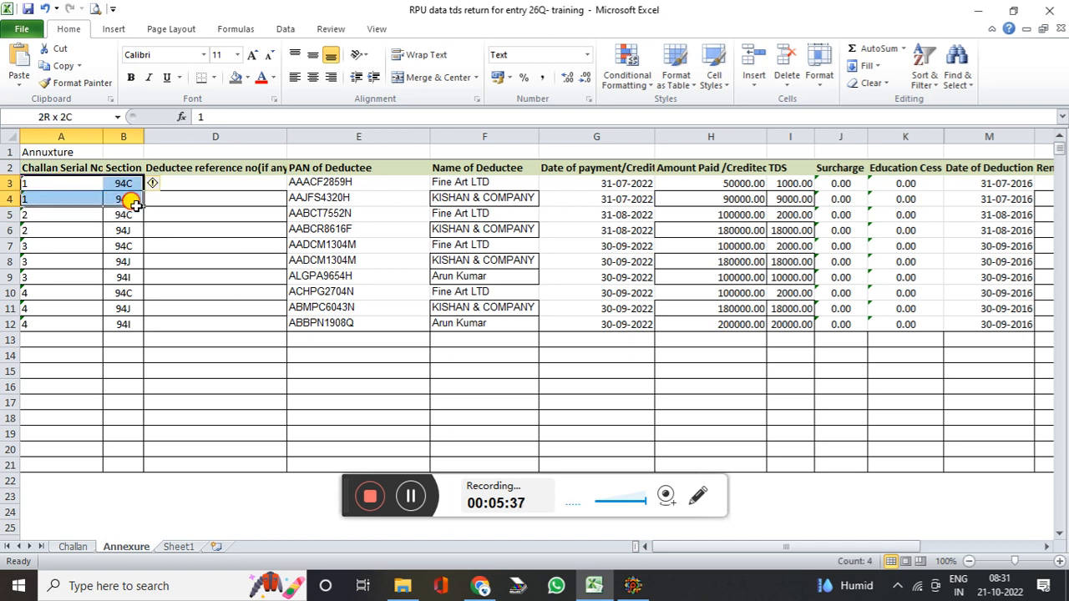
pyautogui.click(183, 215)
pyautogui.click(97, 177)
pyautogui.click(149, 184)
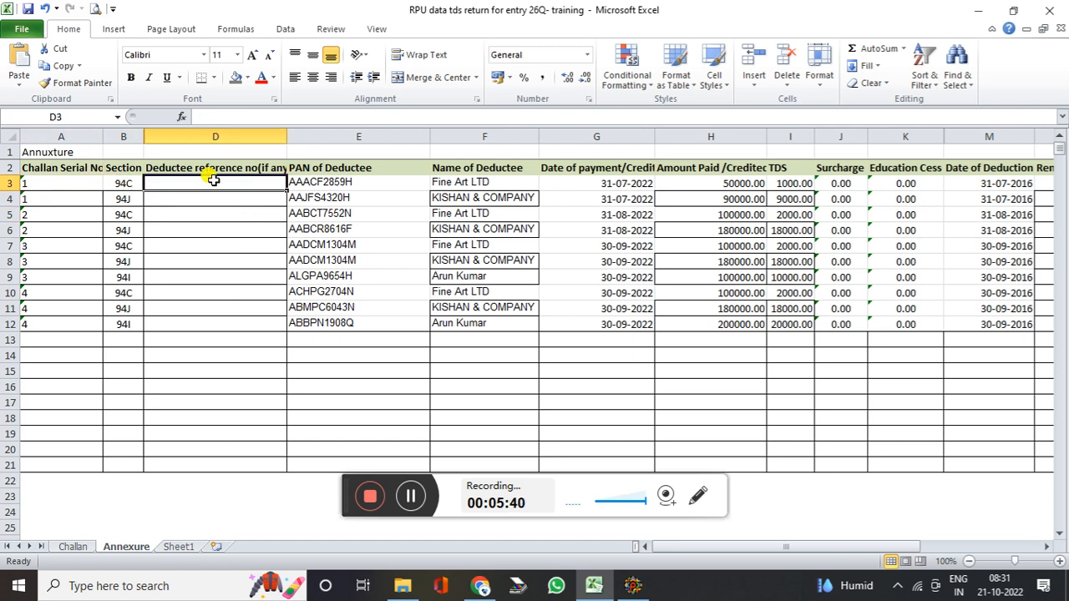
pyautogui.click(132, 169)
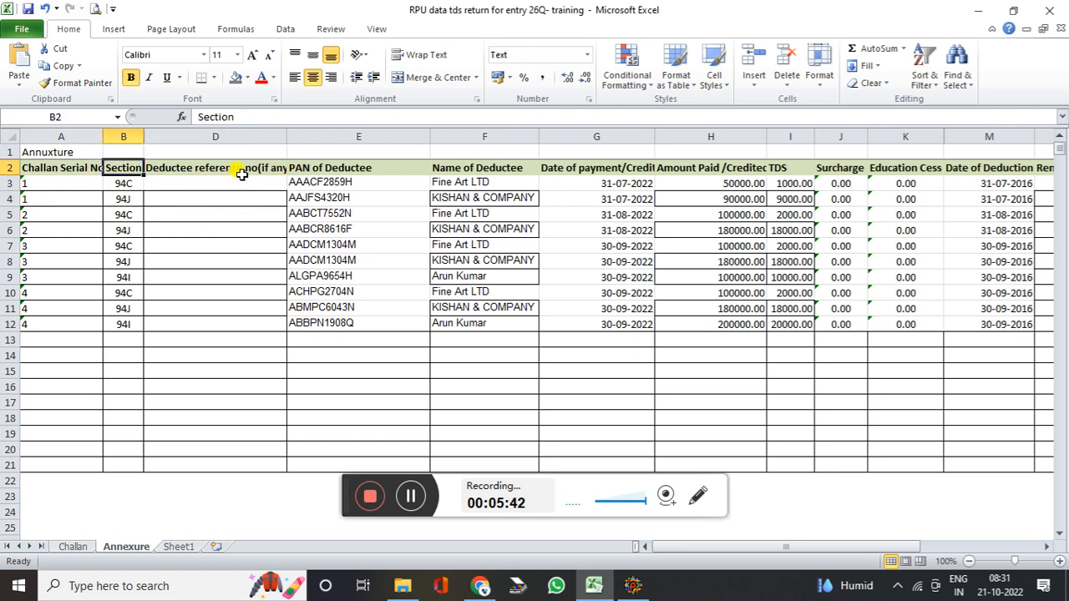
pyautogui.click(322, 164)
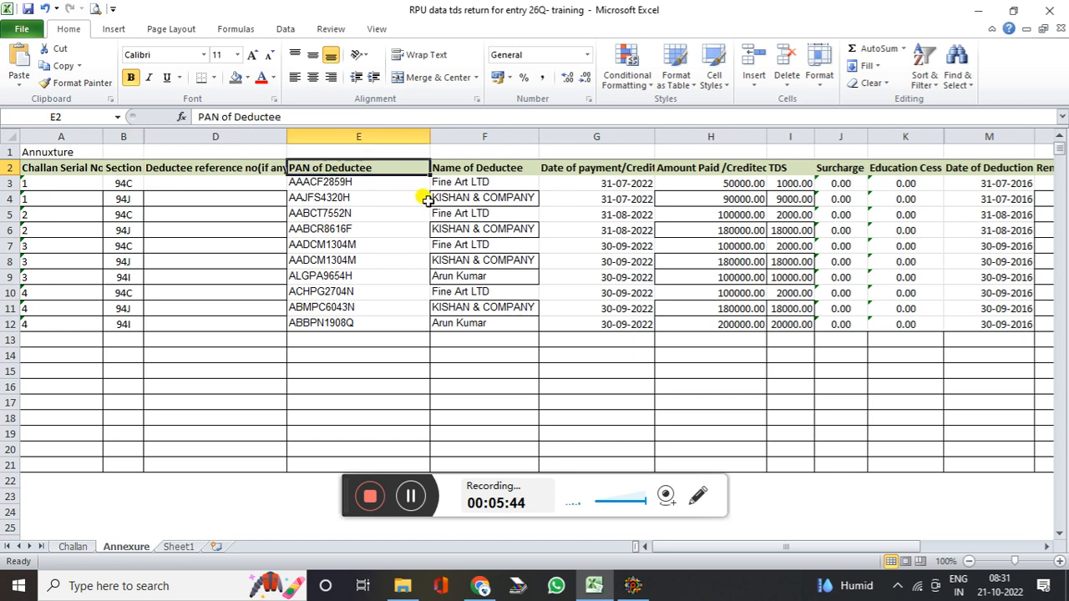
pyautogui.click(437, 167)
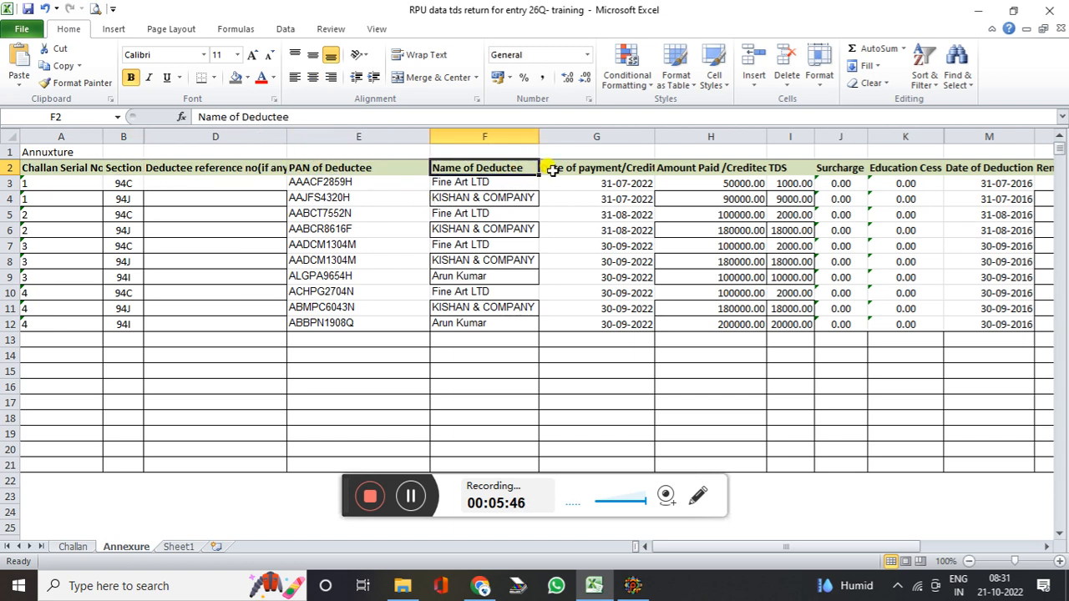
pyautogui.click(622, 167)
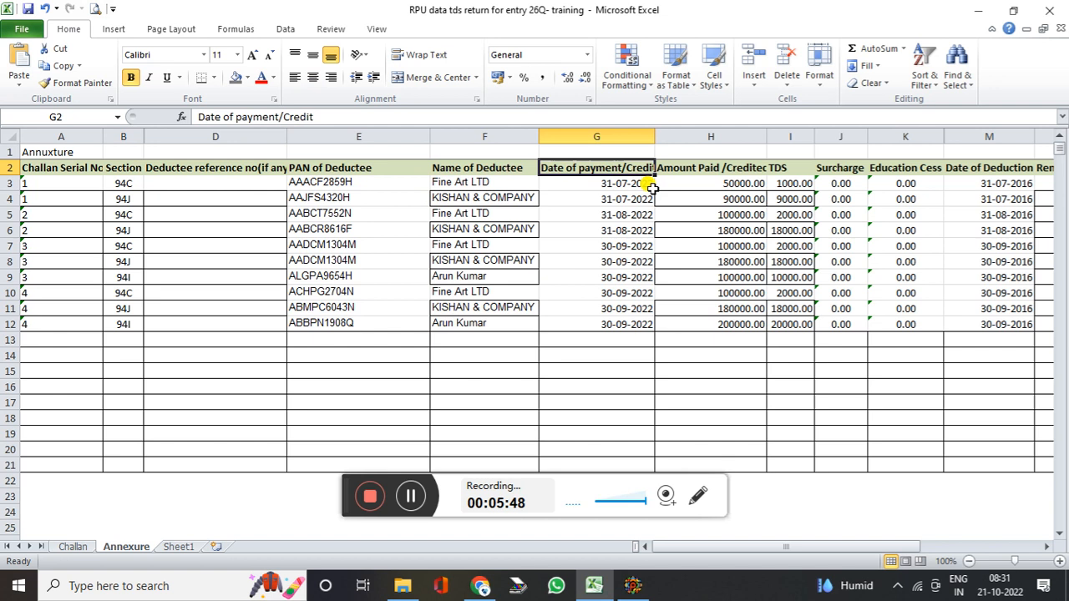
# Check the first payment dates, amounts paid and TDS deducted, then scroll right
pyautogui.click(618, 183)
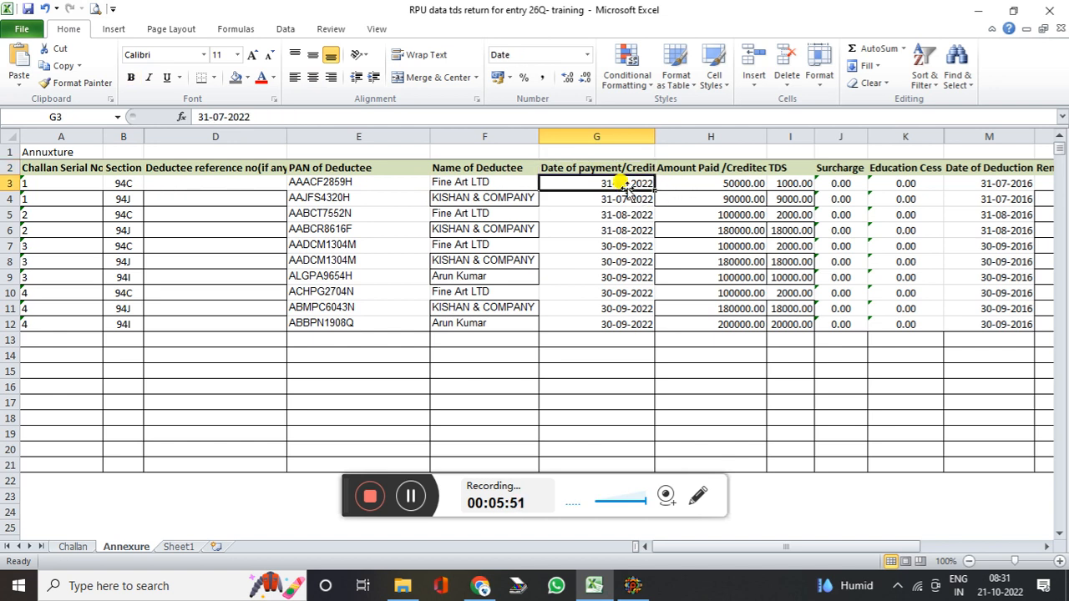
pyautogui.click(686, 182)
pyautogui.click(640, 183)
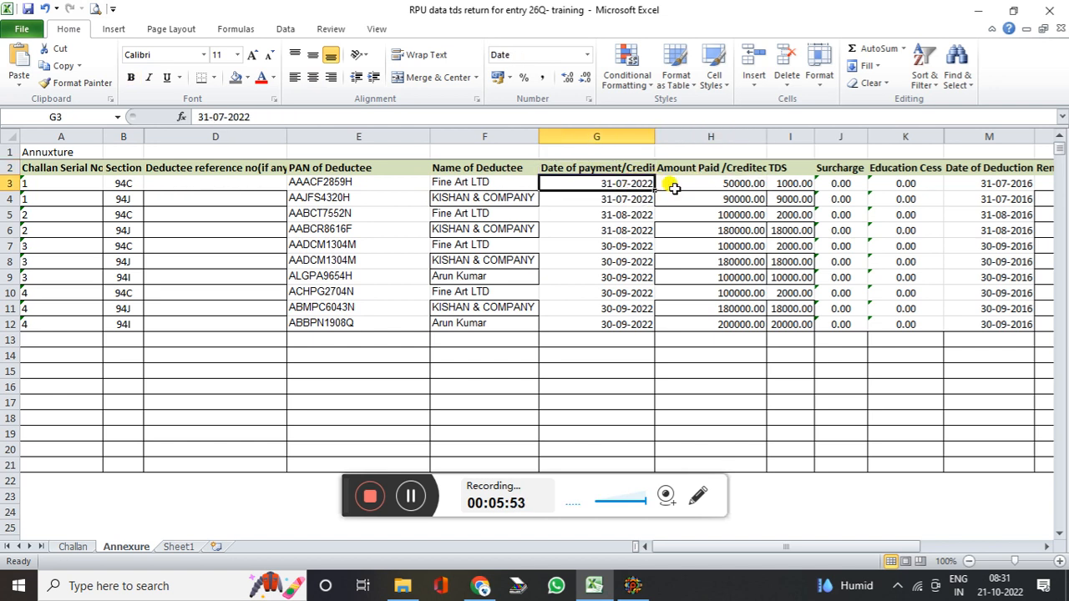
pyautogui.moveTo(700, 168); pyautogui.dragTo(716, 200)
pyautogui.click(726, 183)
pyautogui.click(797, 183)
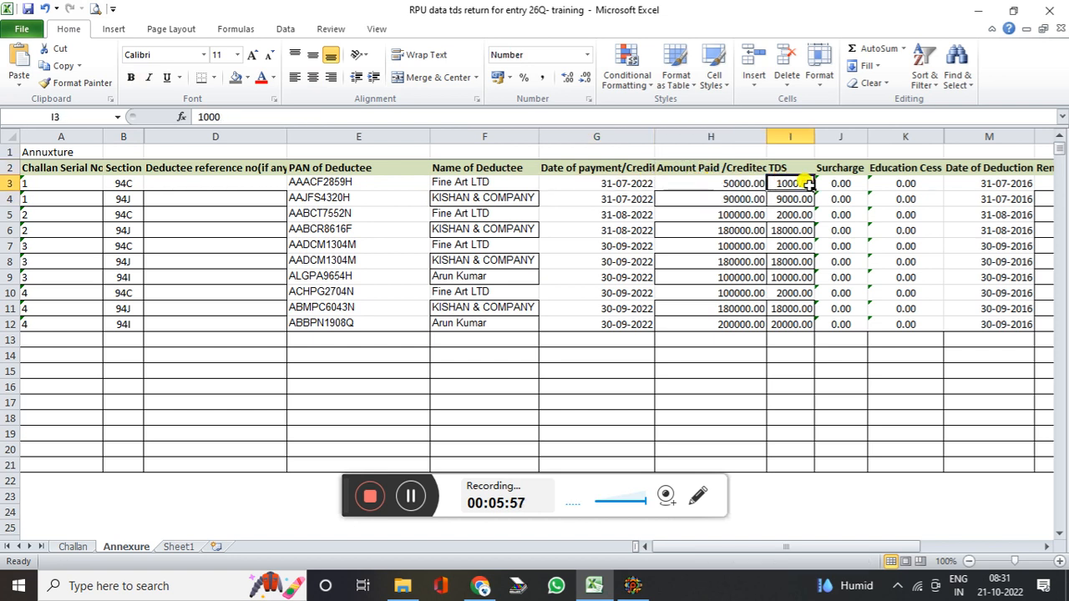
pyautogui.click(1047, 546)
pyautogui.click(1046, 546)
pyautogui.click(1049, 545)
pyautogui.click(1048, 545)
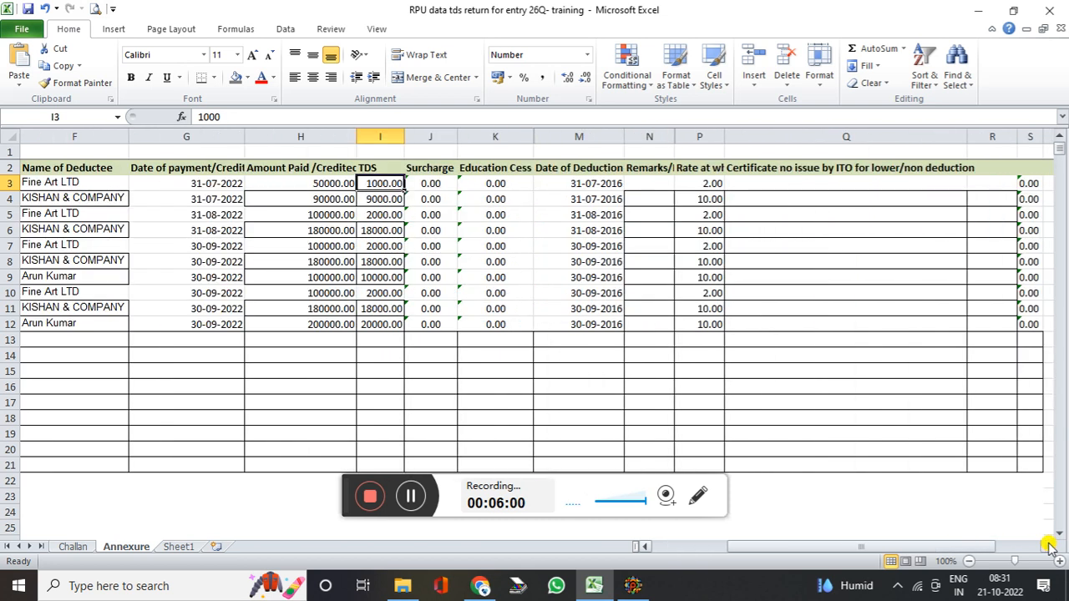
pyautogui.click(1048, 544)
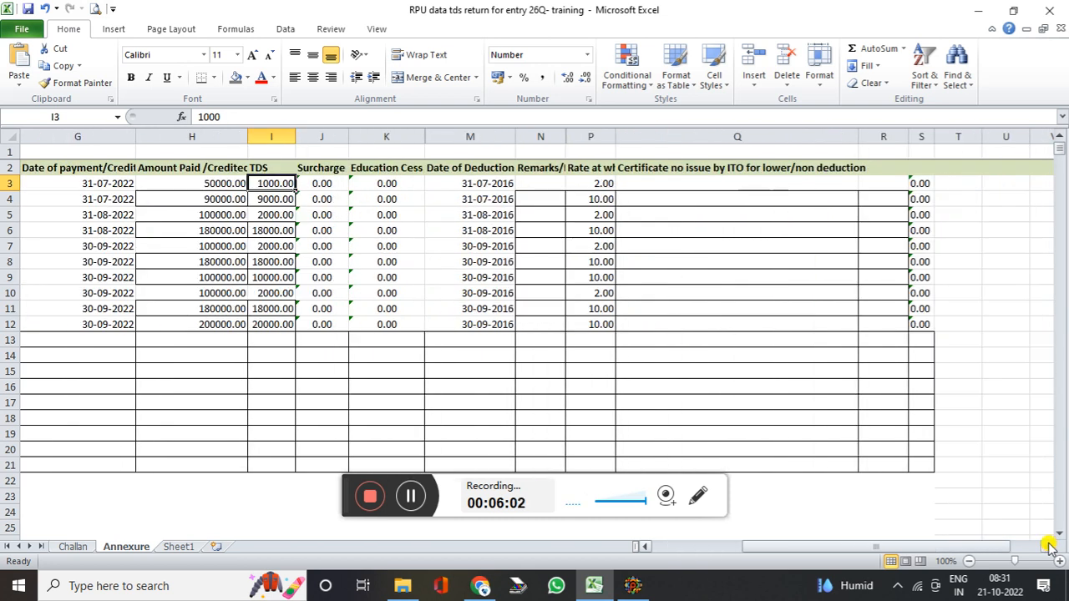
# Check the deduction rate and empty Remarks column, then return to the TDS utility
pyautogui.click(576, 182)
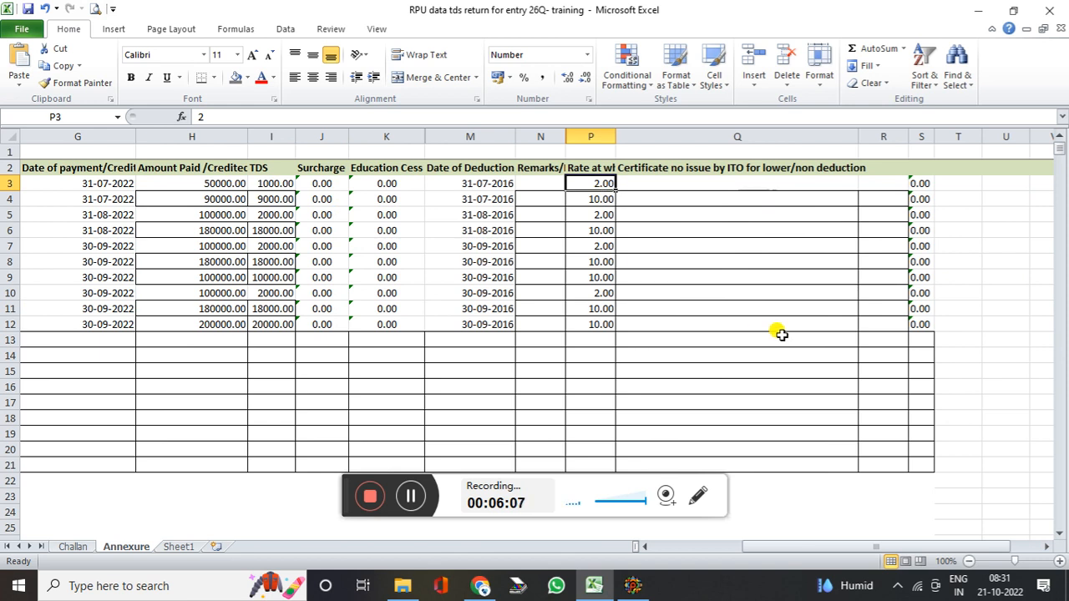
pyautogui.click(626, 259)
pyautogui.click(547, 244)
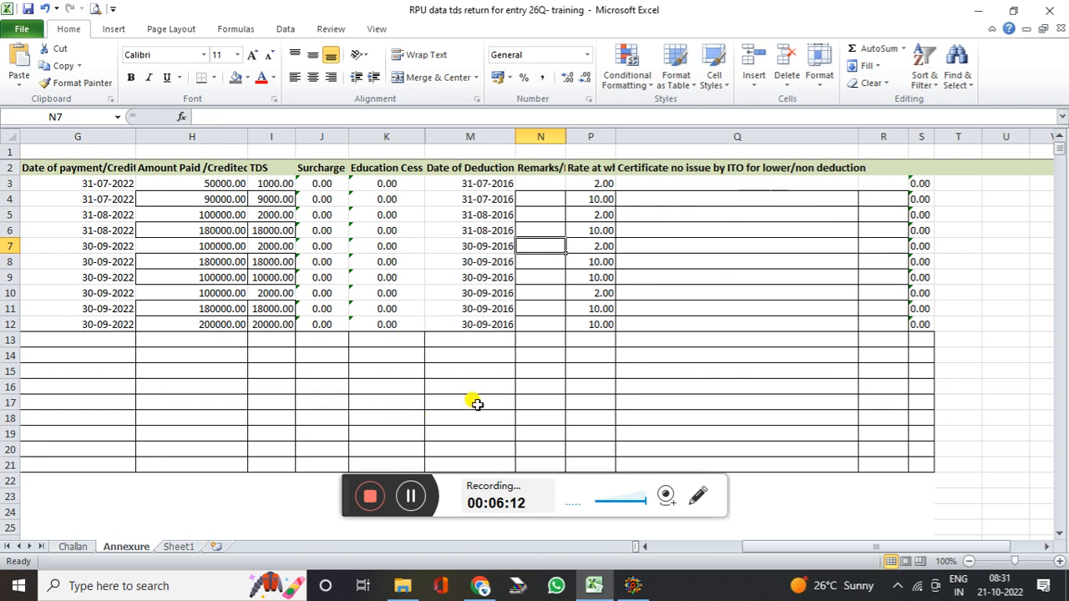
pyautogui.click(633, 585)
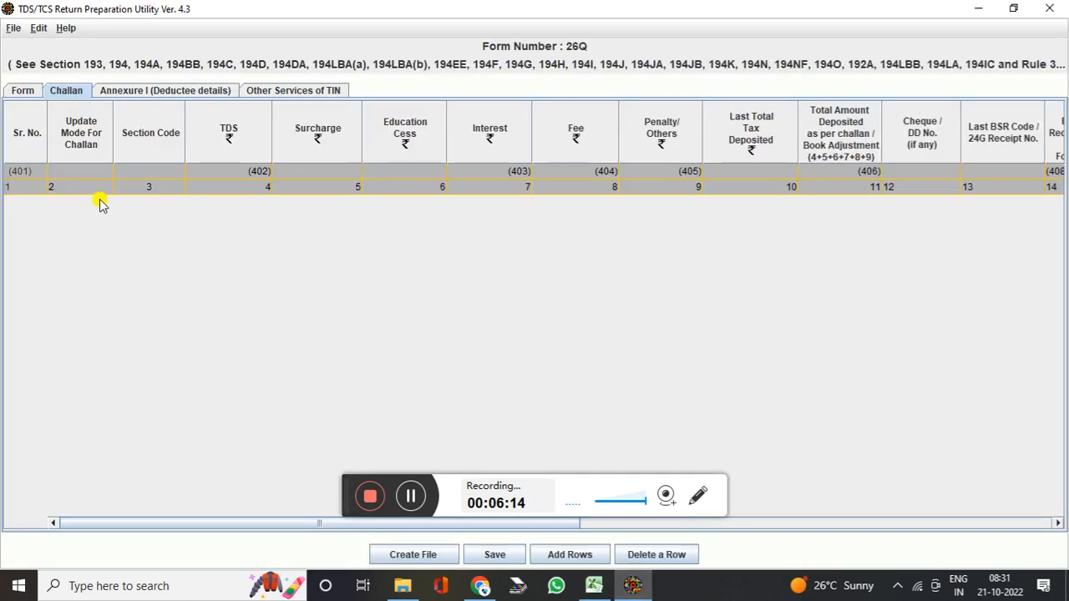
# Insert 5 rows into the Challan grid
pyautogui.click(561, 556)
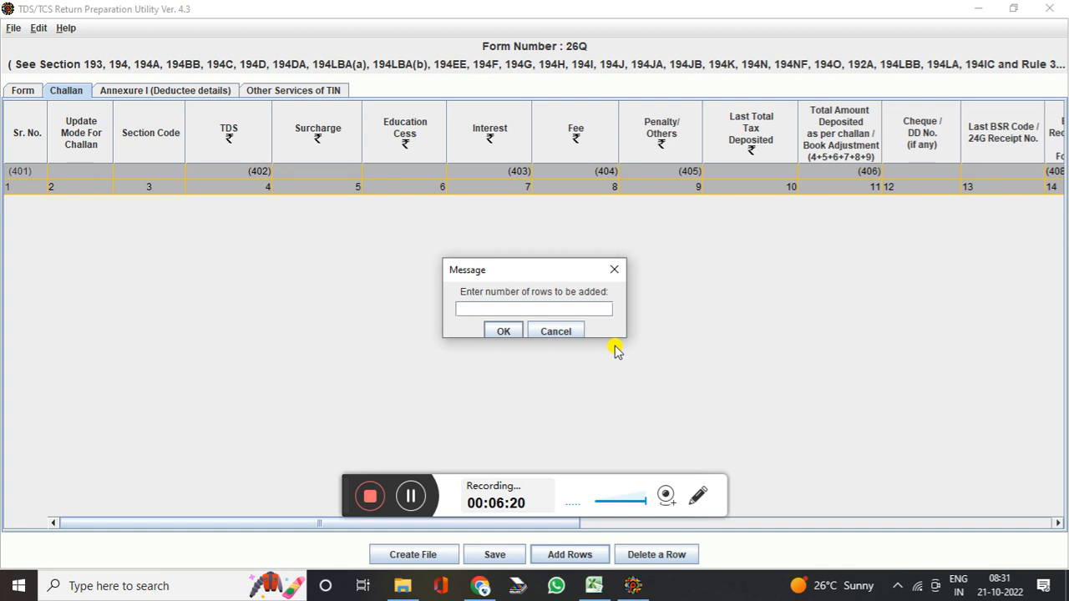
pyautogui.write('5')
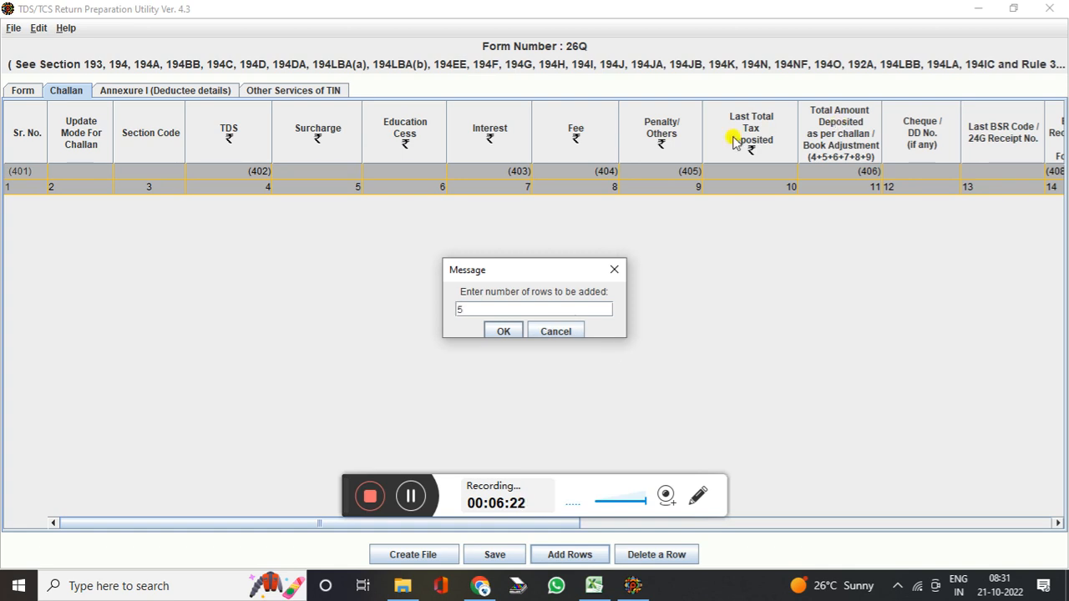
pyautogui.click(503, 332)
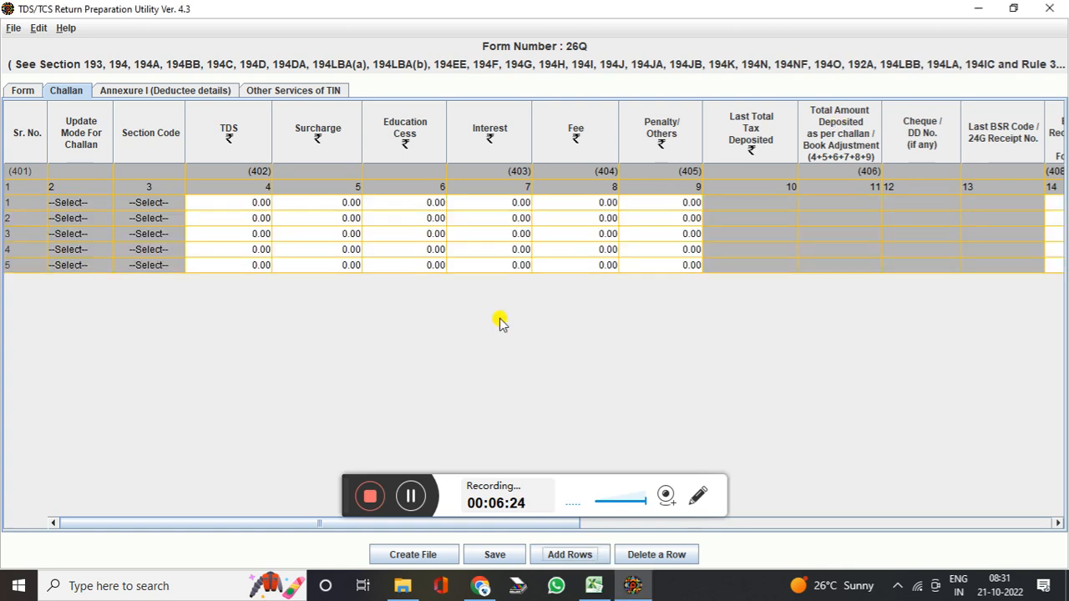
# Inspect the challan TDS, penalty, deposit date, serial and minor head fields, then open Annexure I
pyautogui.click(240, 205)
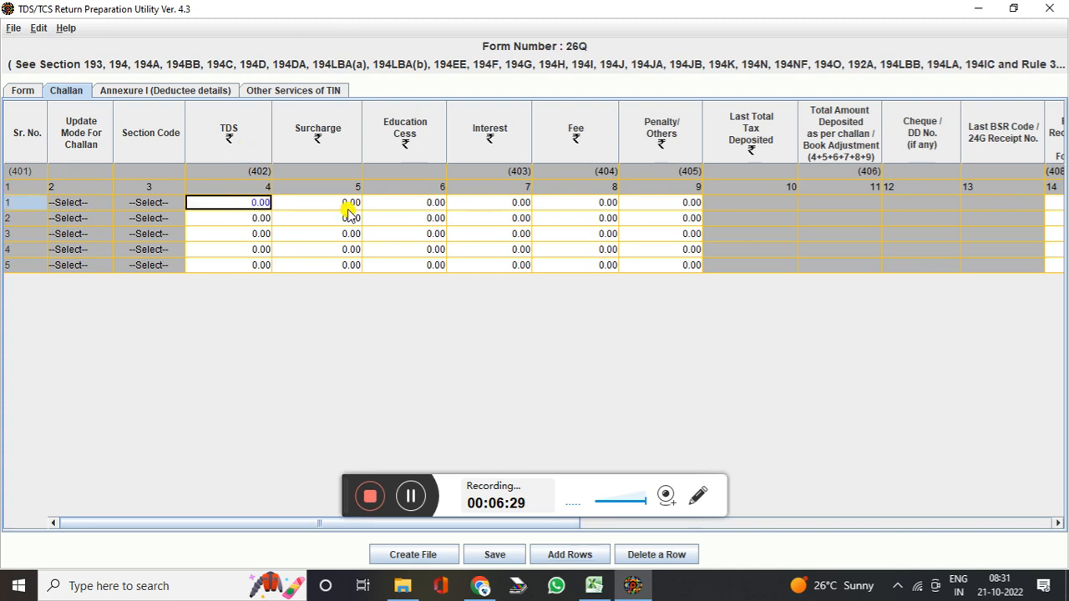
pyautogui.click(241, 251)
pyautogui.click(241, 264)
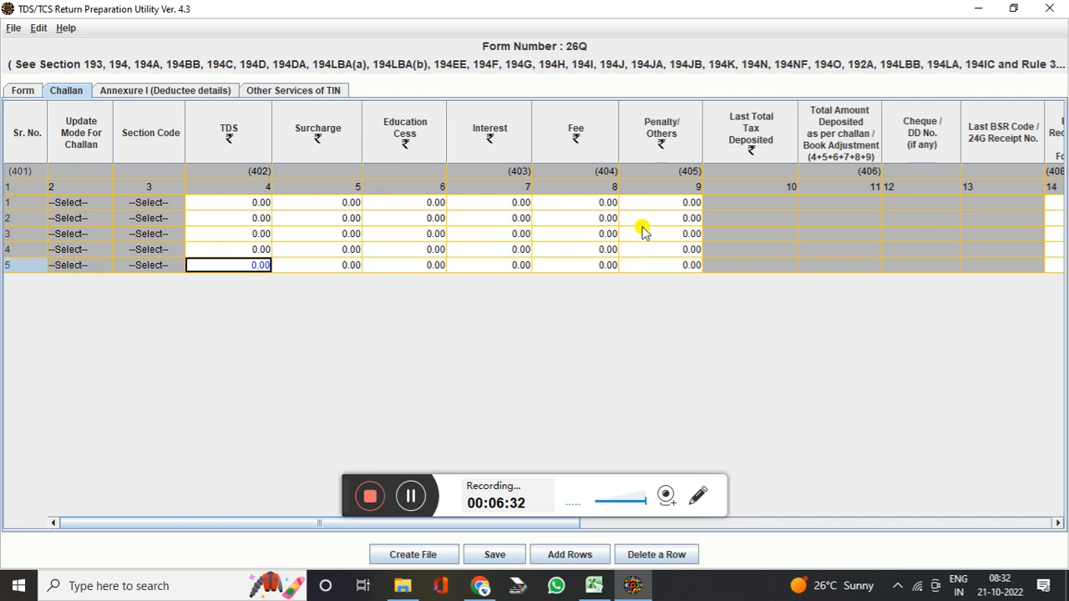
pyautogui.click(656, 203)
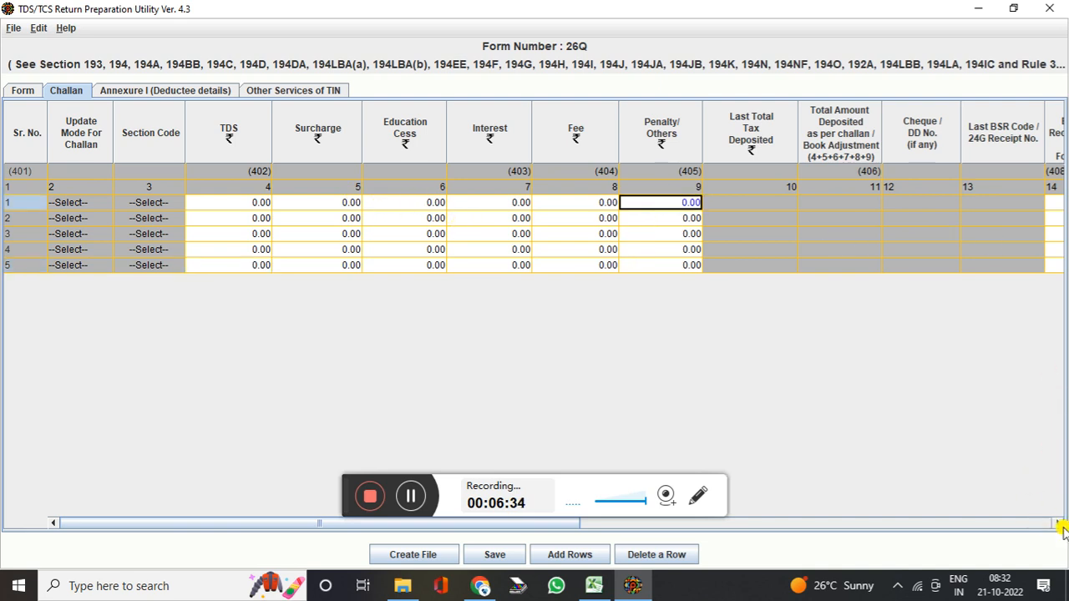
pyautogui.moveTo(1057, 522); pyautogui.dragTo(1061, 523)
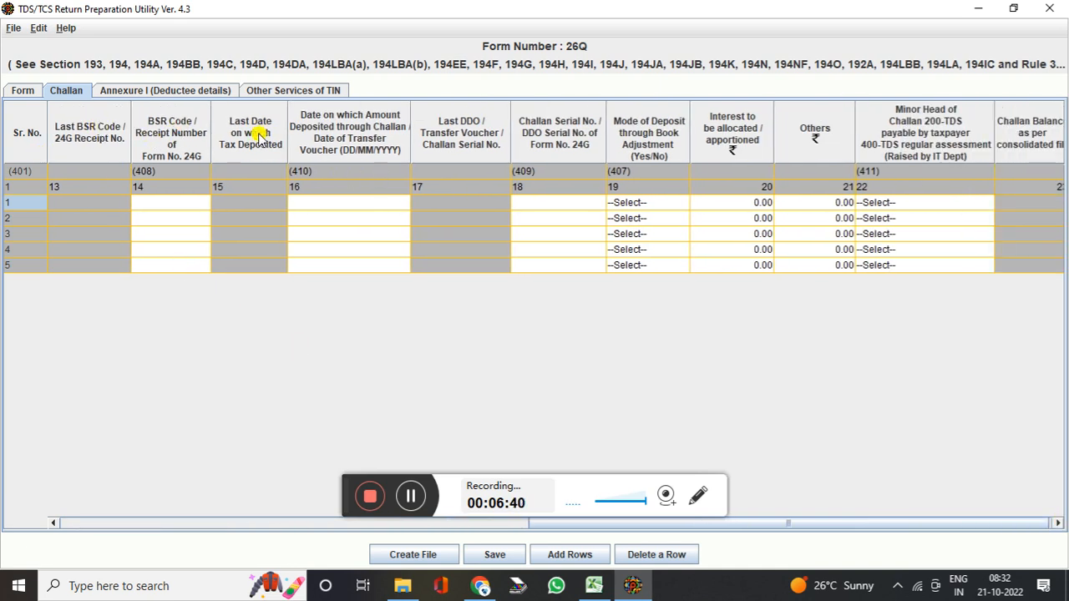
pyautogui.click(380, 207)
pyautogui.click(538, 206)
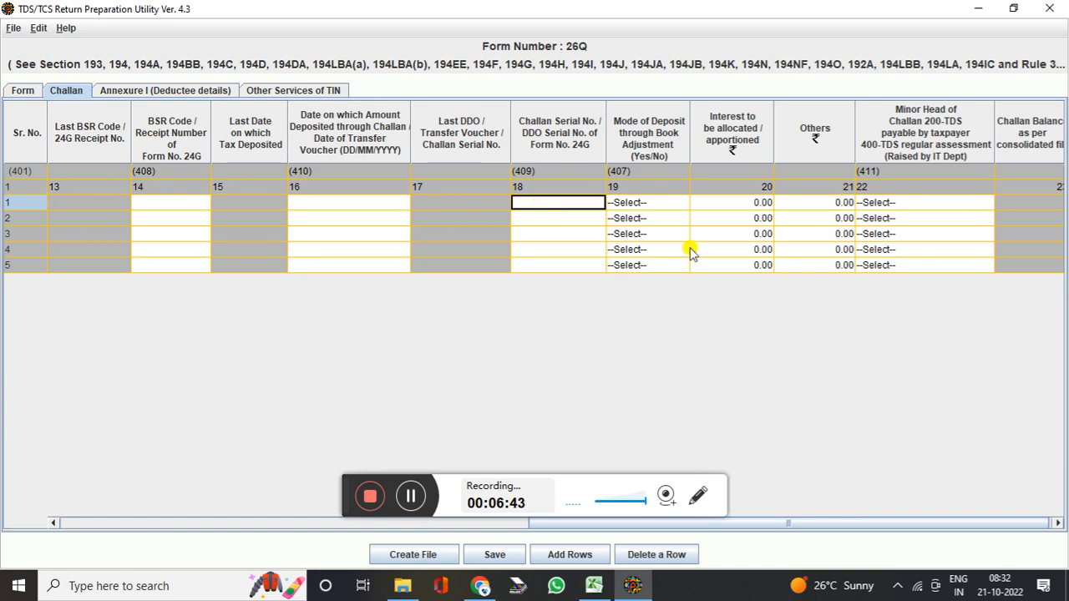
pyautogui.click(1054, 521)
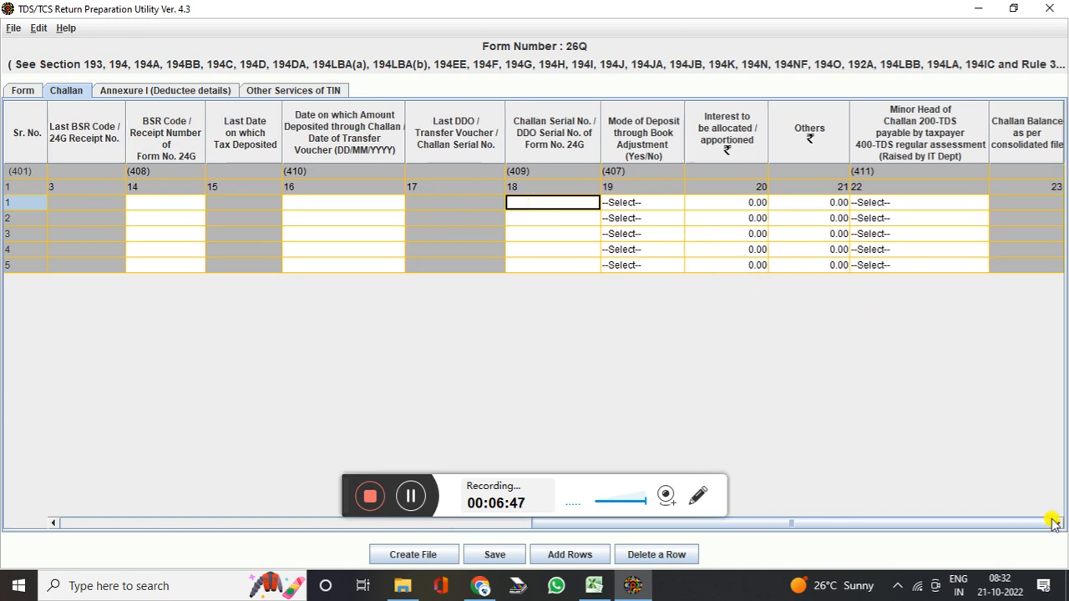
pyautogui.click(908, 202)
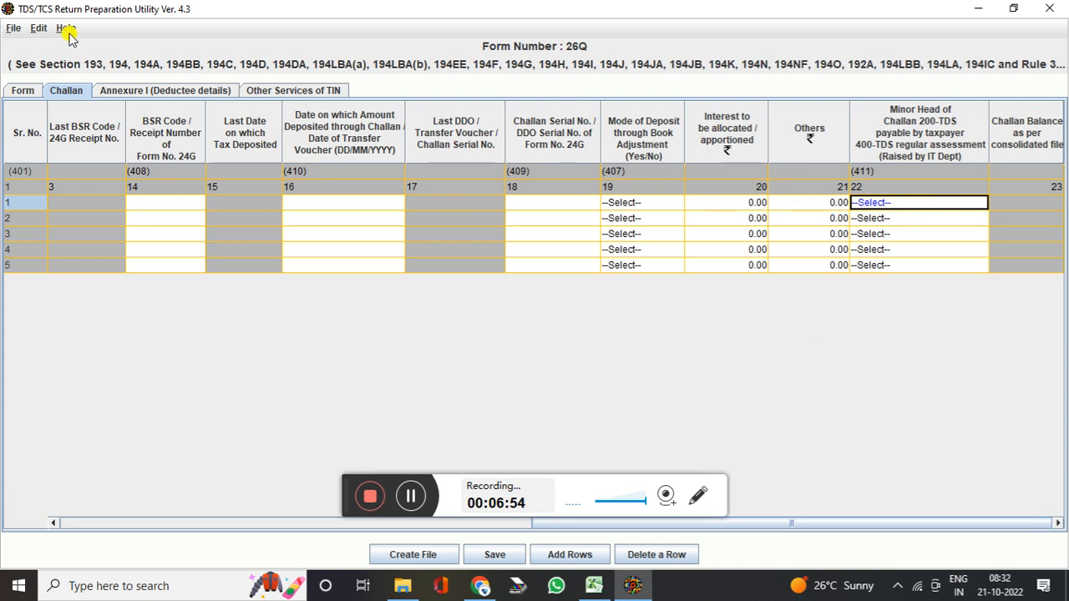
pyautogui.click(134, 90)
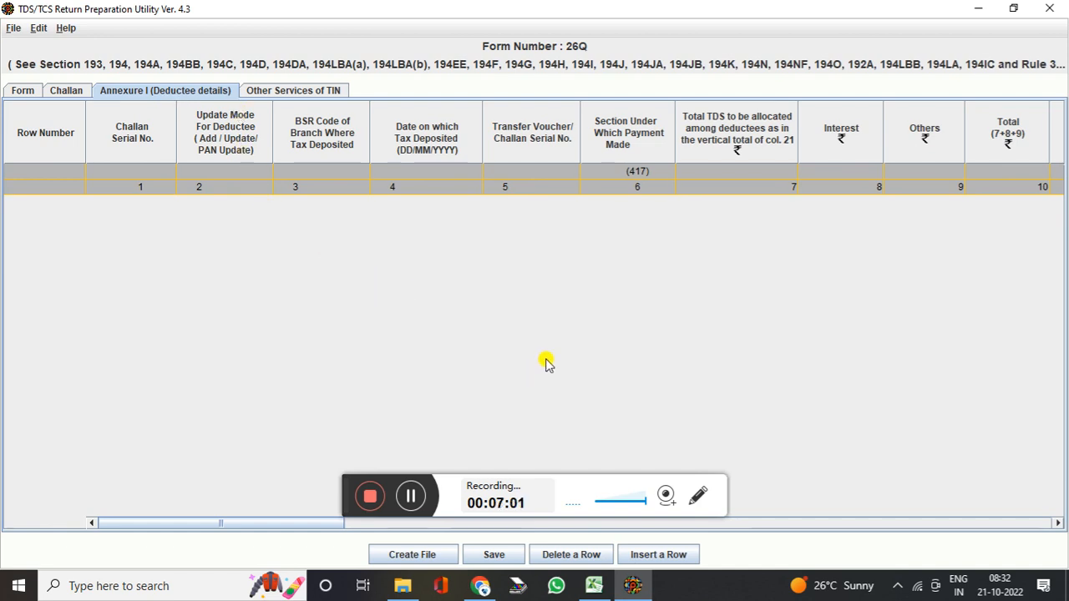
# Insert deductee rows: 2, 5, 4, 1 and 2 for challans 1 to 5
pyautogui.click(658, 554)
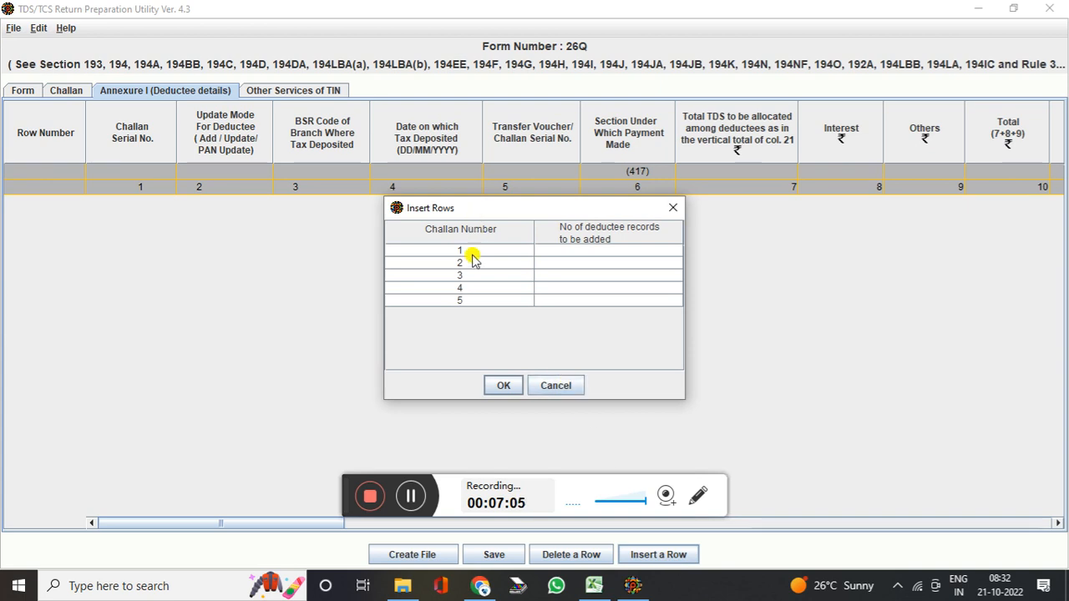
pyautogui.click(575, 253)
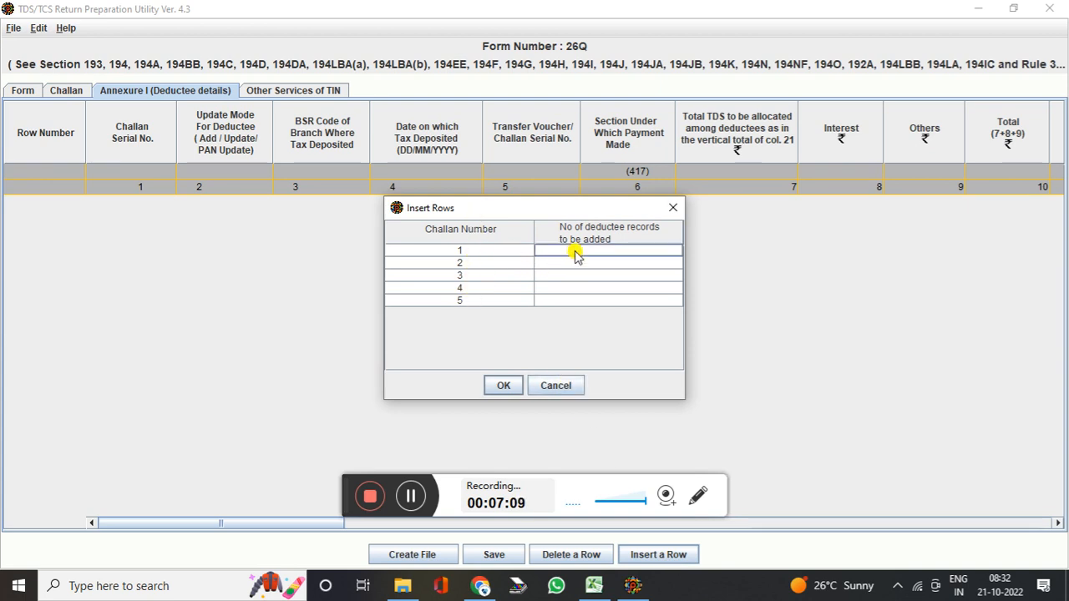
pyautogui.write('2')
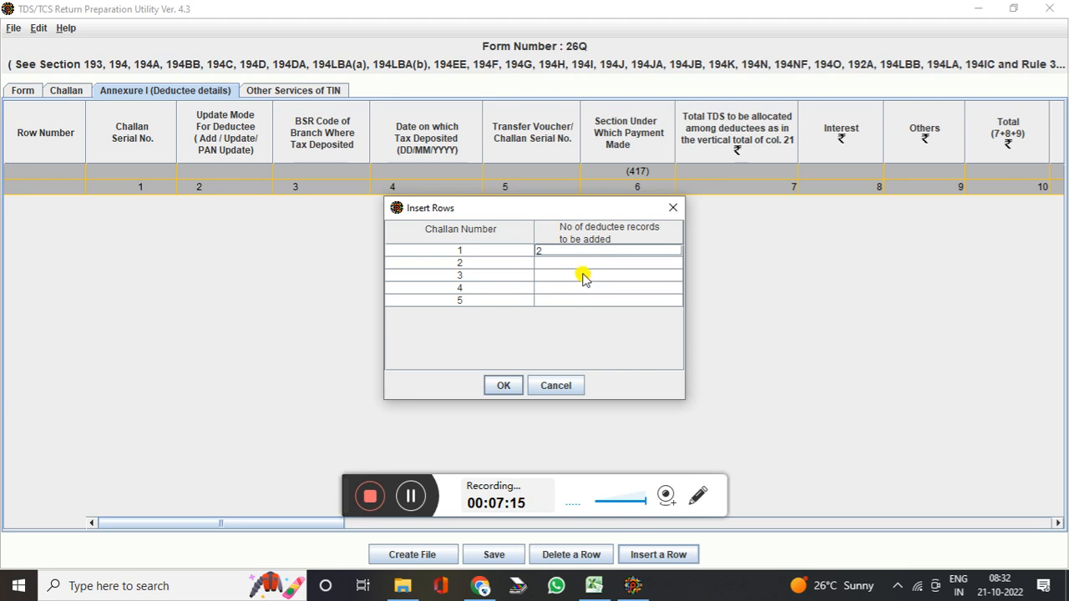
pyautogui.click(584, 266)
pyautogui.write('5')
pyautogui.click(585, 278)
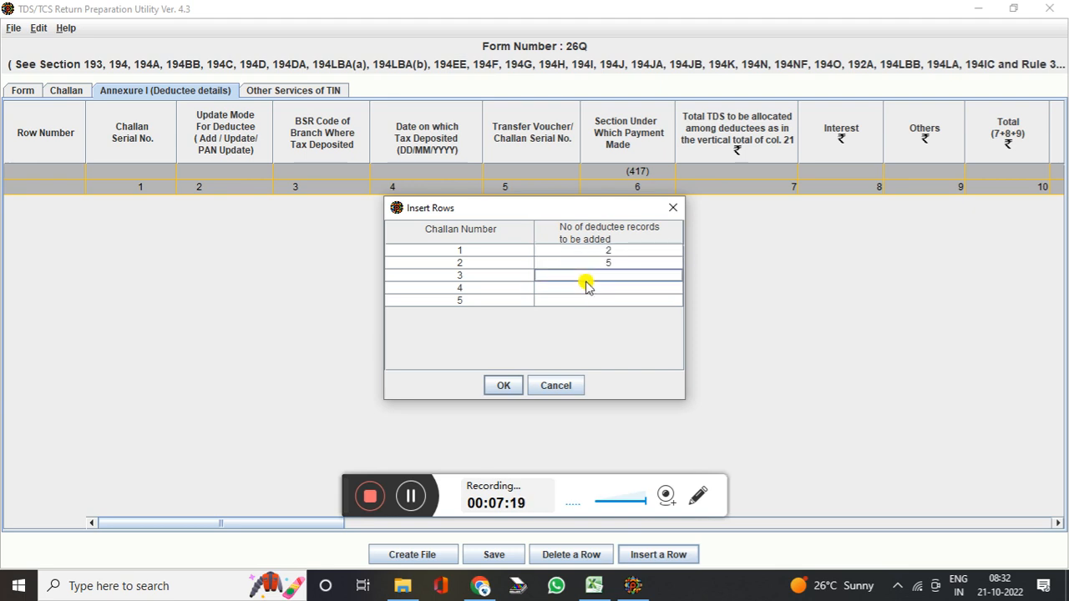
pyautogui.write('4')
pyautogui.click(588, 288)
pyautogui.write('1')
pyautogui.click(585, 302)
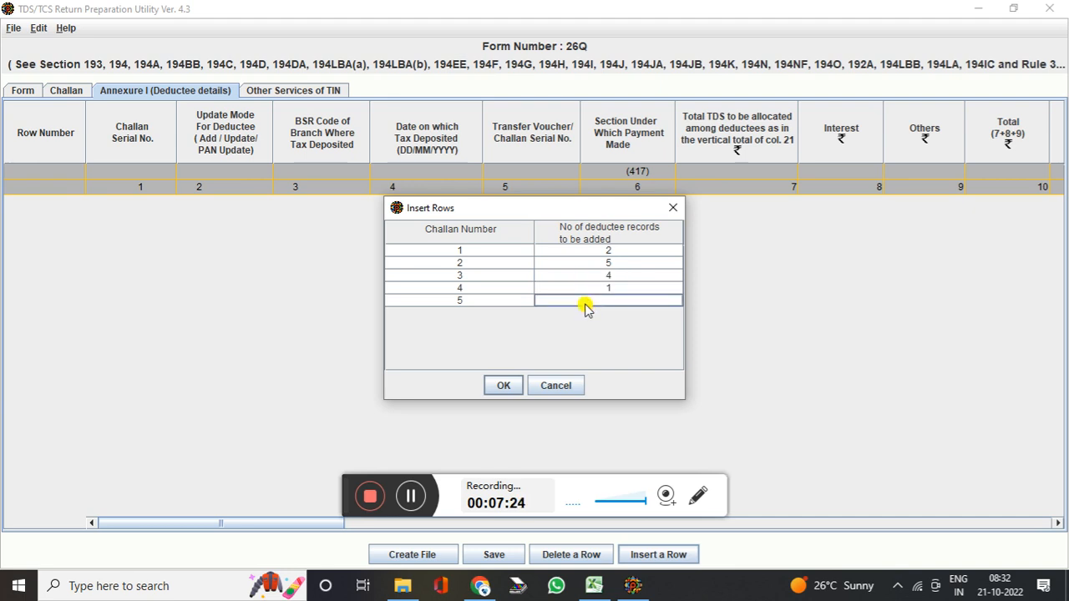
pyautogui.write('2')
pyautogui.click(505, 384)
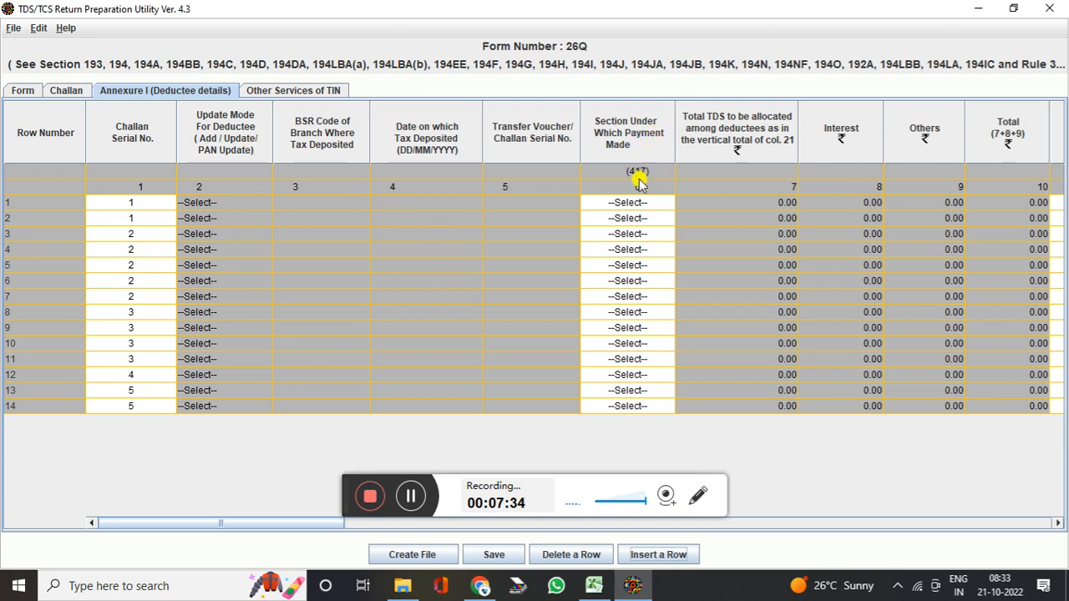
# Open the Section dropdown for the first deductee row and scroll its options
pyautogui.click(640, 203)
pyautogui.click(640, 204)
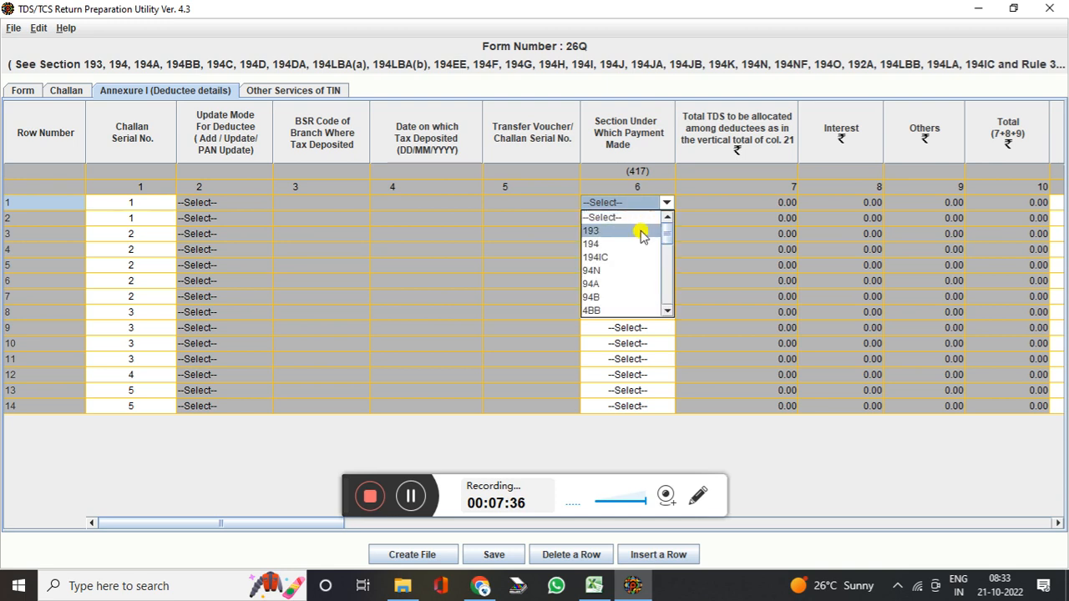
pyautogui.click(670, 311)
pyautogui.click(670, 311)
pyautogui.click(671, 312)
pyautogui.click(671, 312)
pyautogui.click(670, 311)
pyautogui.click(670, 311)
pyautogui.click(671, 312)
pyautogui.click(671, 311)
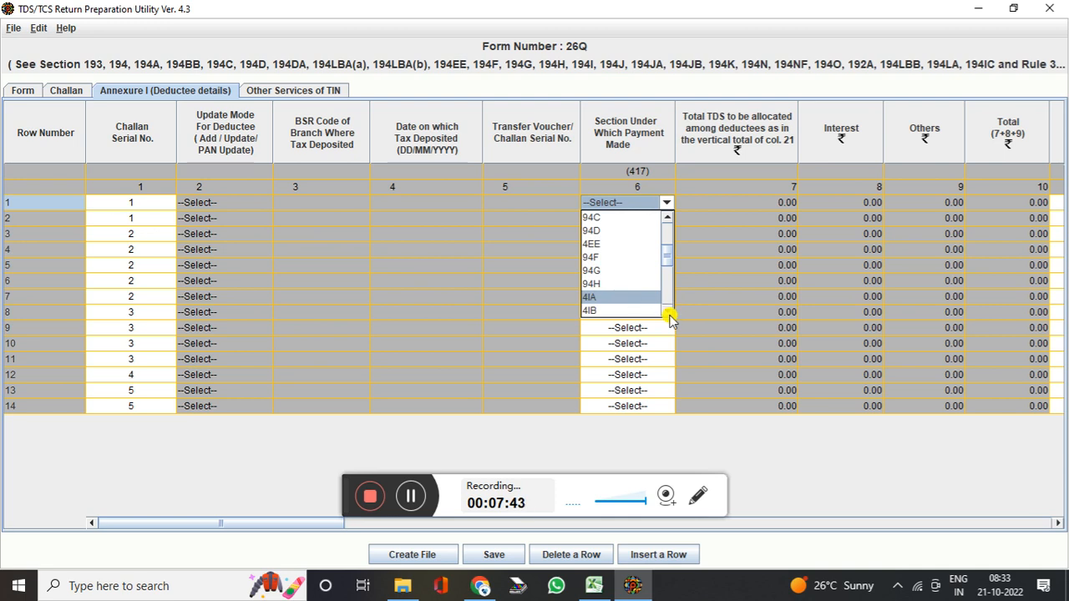
pyautogui.click(593, 584)
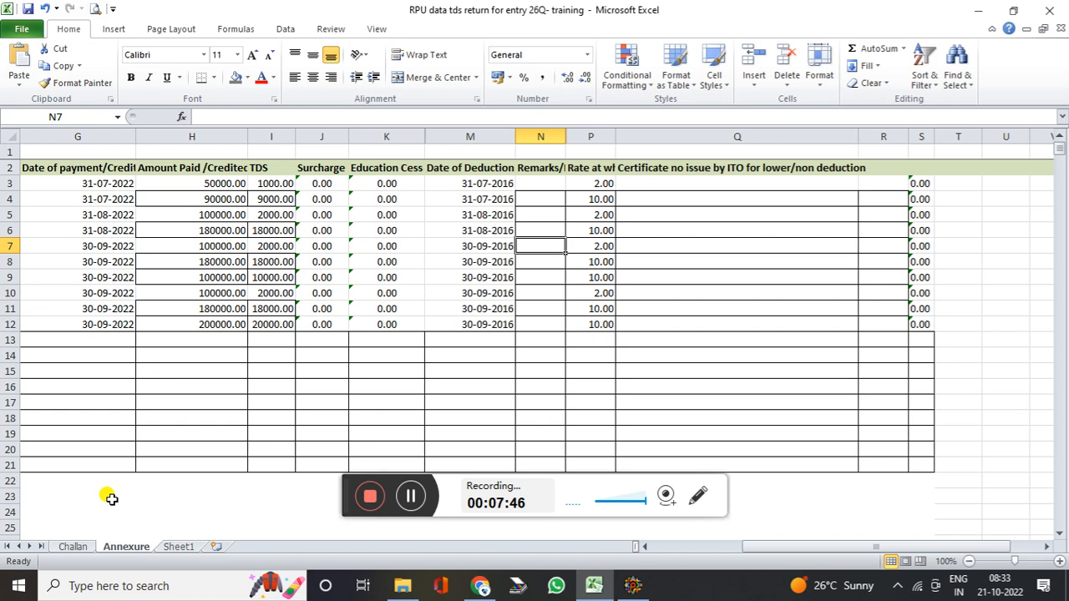
pyautogui.hotkey('ctrl', 'Left')
pyautogui.hotkey('ctrl', 'Left')
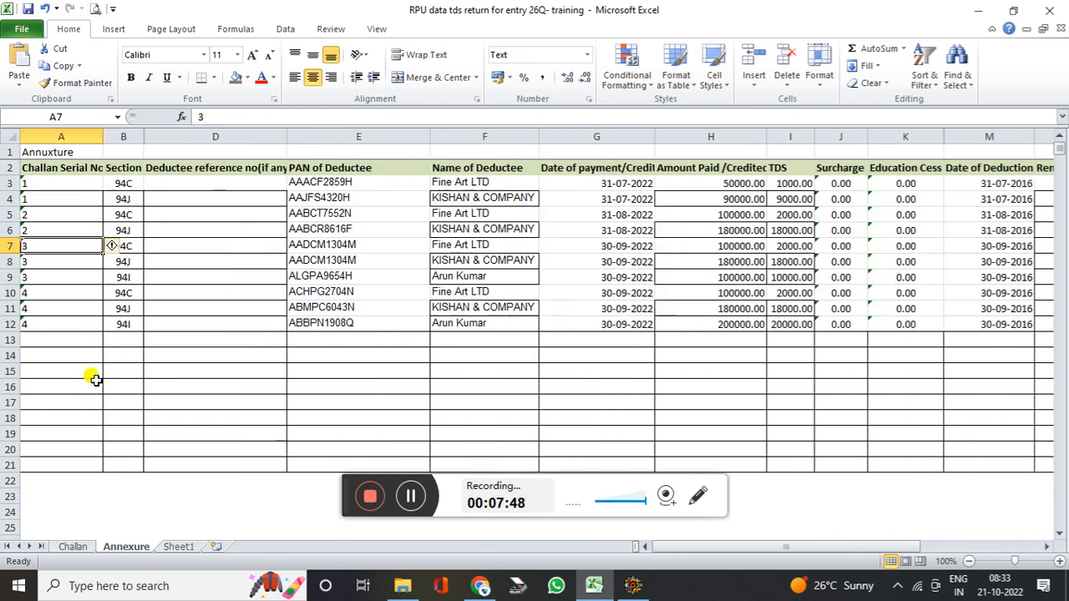
pyautogui.click(123, 201)
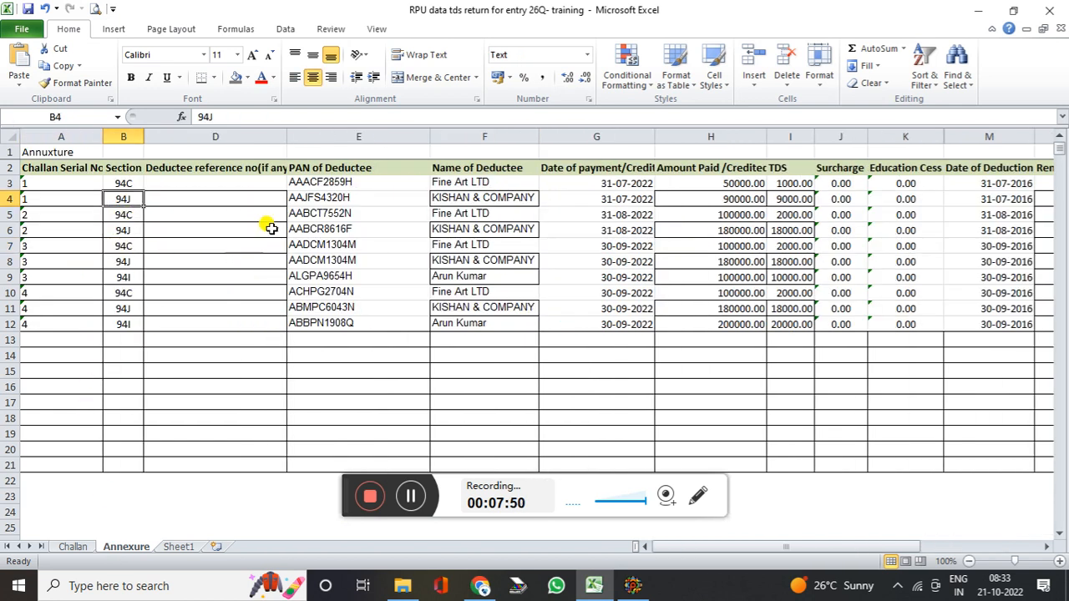
pyautogui.click(321, 184)
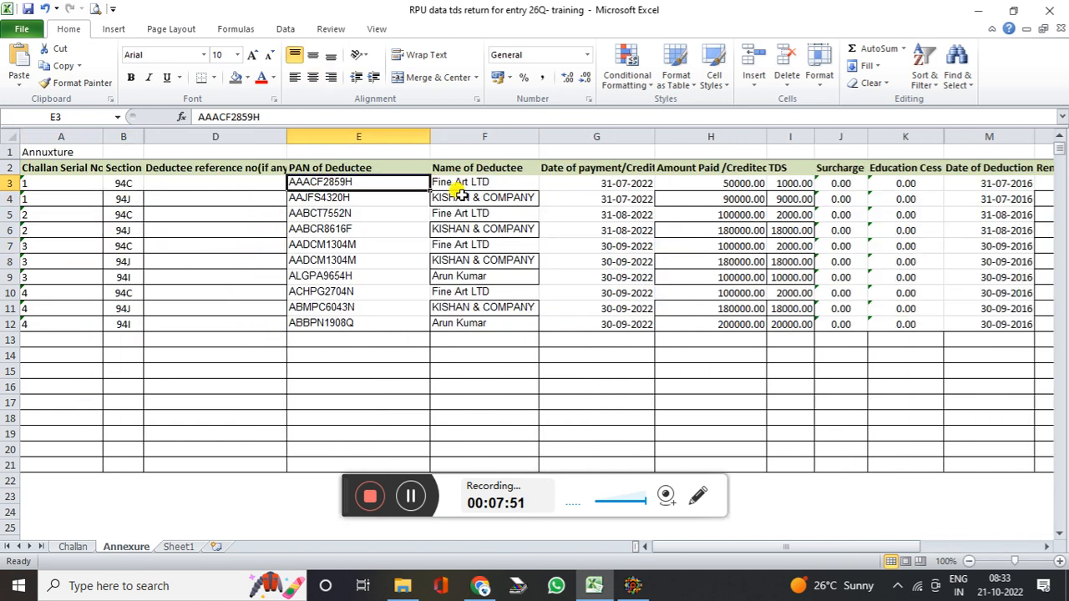
pyautogui.click(632, 585)
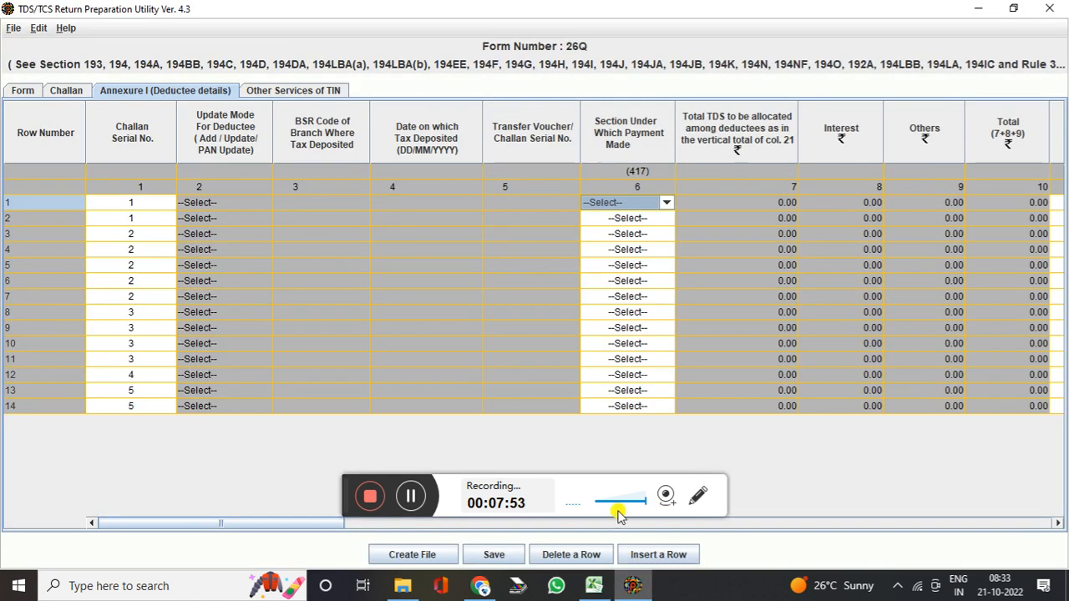
pyautogui.click(1059, 523)
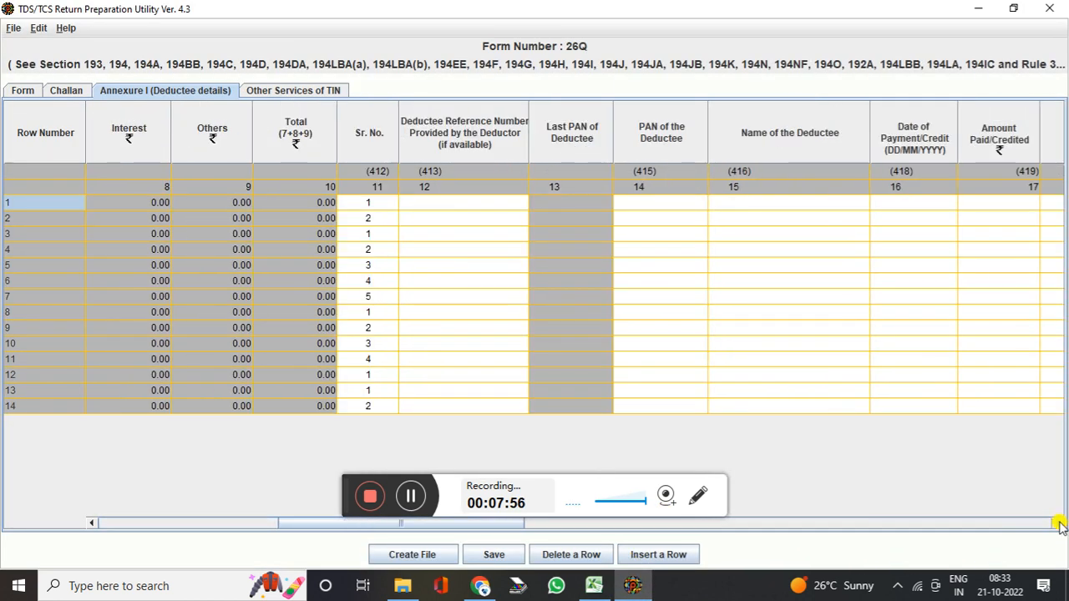
pyautogui.click(1058, 523)
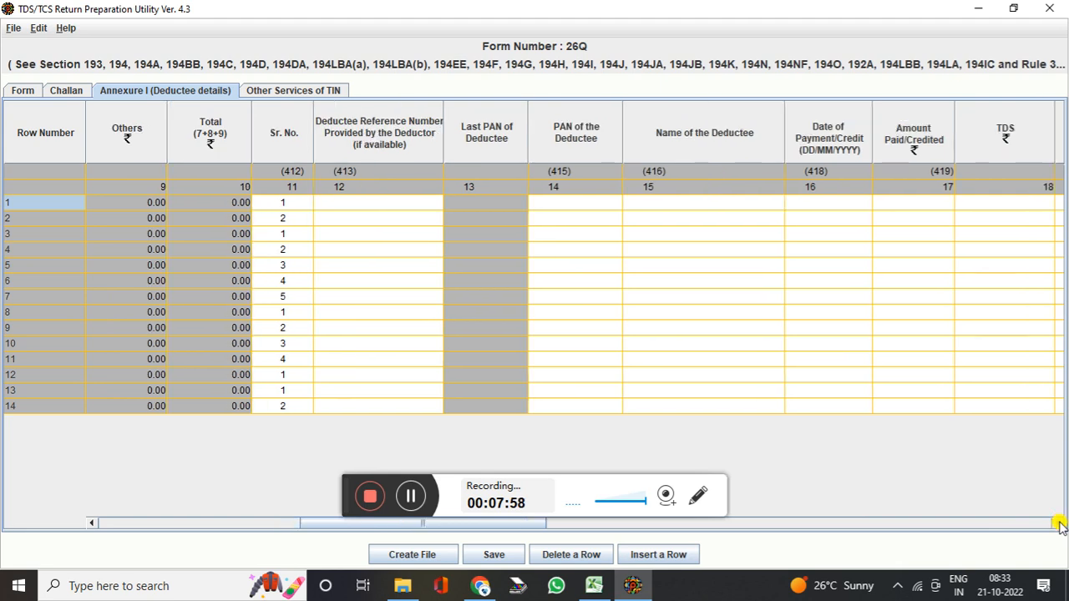
pyautogui.click(1059, 522)
pyautogui.click(1059, 523)
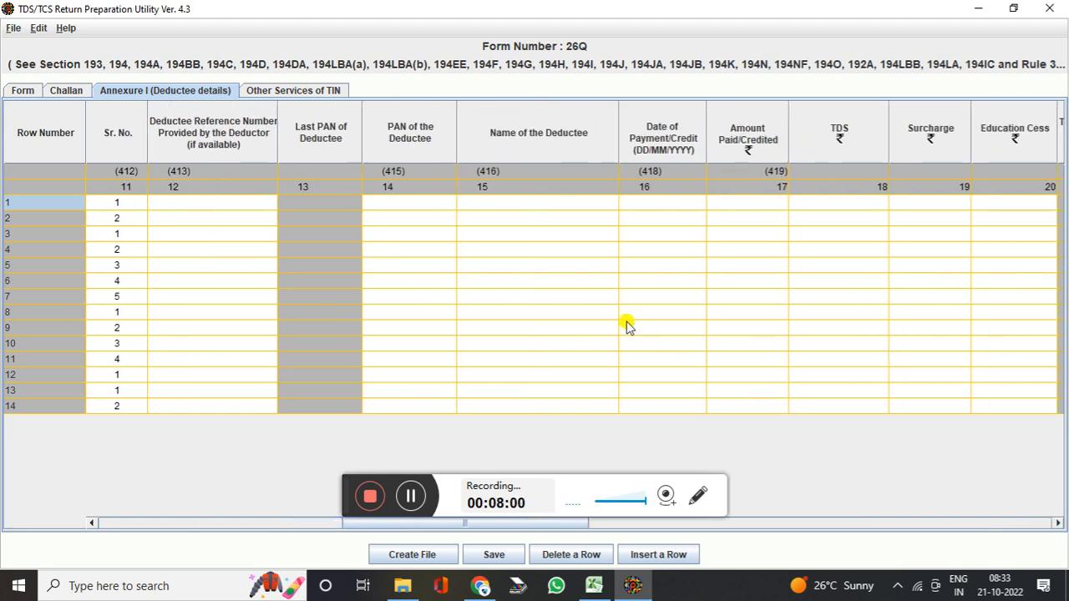
pyautogui.click(409, 216)
pyautogui.click(409, 205)
pyautogui.click(505, 204)
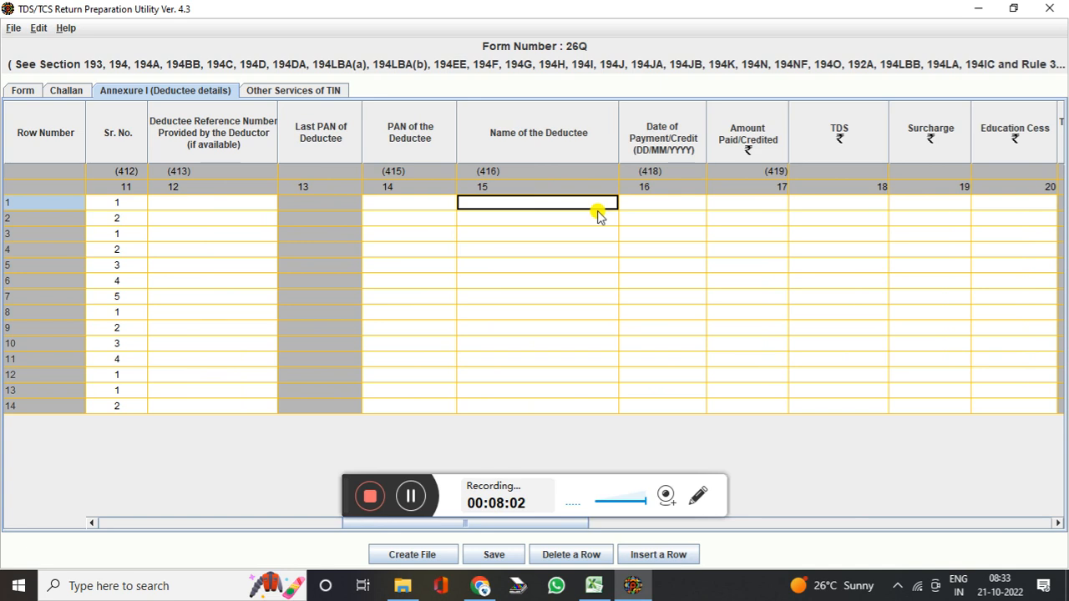
pyautogui.click(699, 207)
pyautogui.click(756, 202)
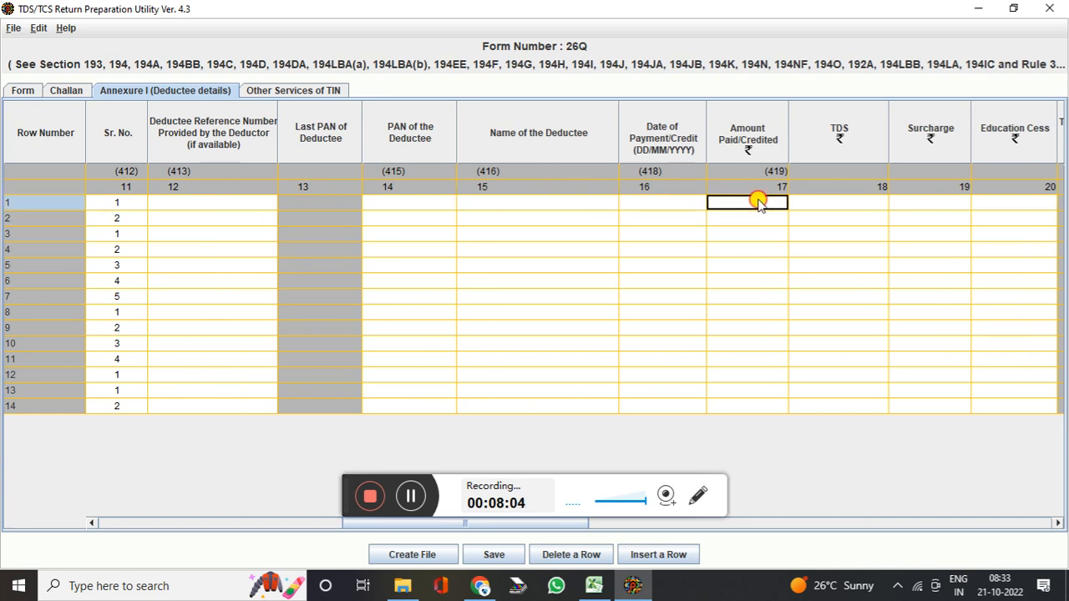
pyautogui.click(861, 219)
pyautogui.click(908, 216)
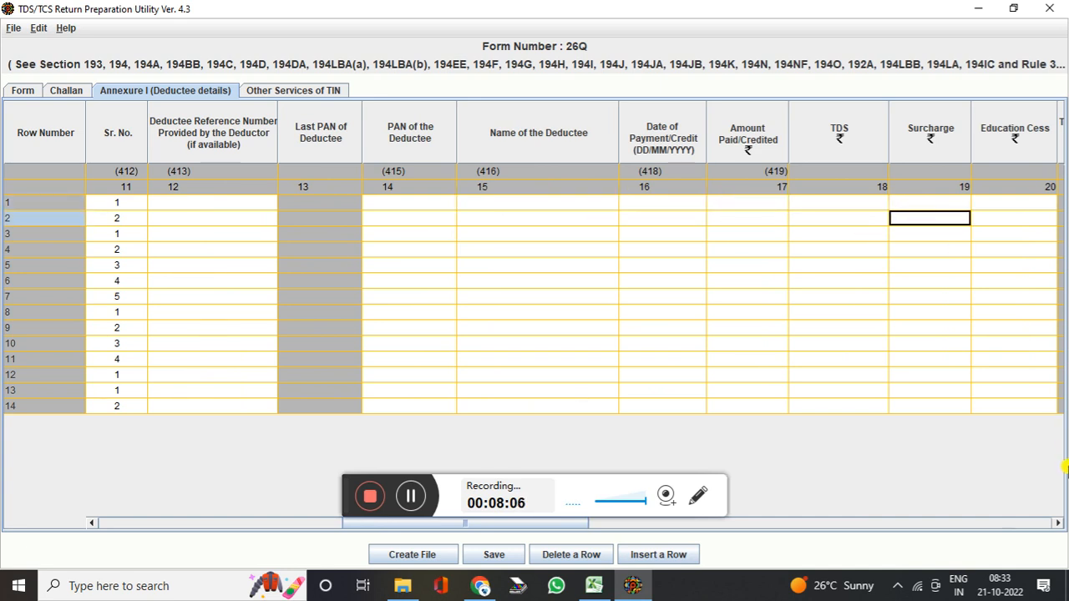
pyautogui.moveTo(1056, 523); pyautogui.dragTo(1056, 523)
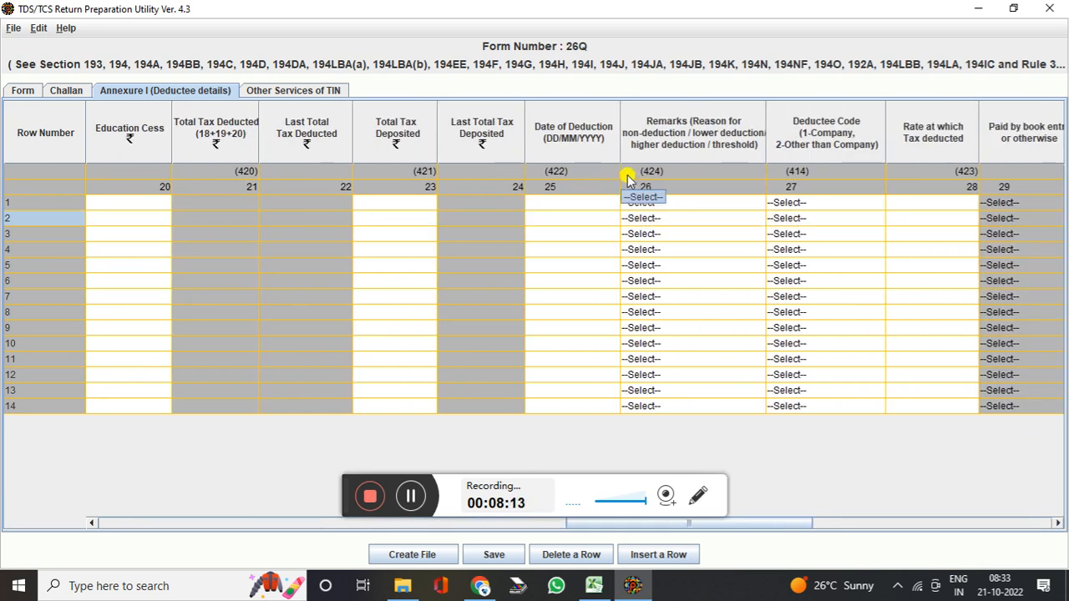
pyautogui.click(926, 202)
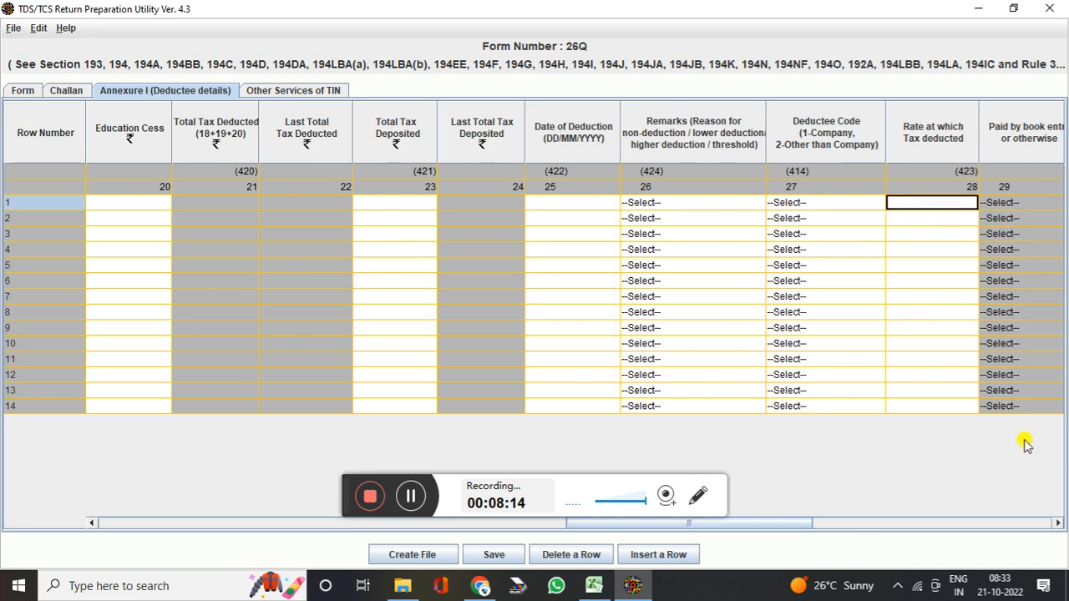
# Scroll right and review the deductee rate cells in the Annexure grid
pyautogui.click(1058, 524)
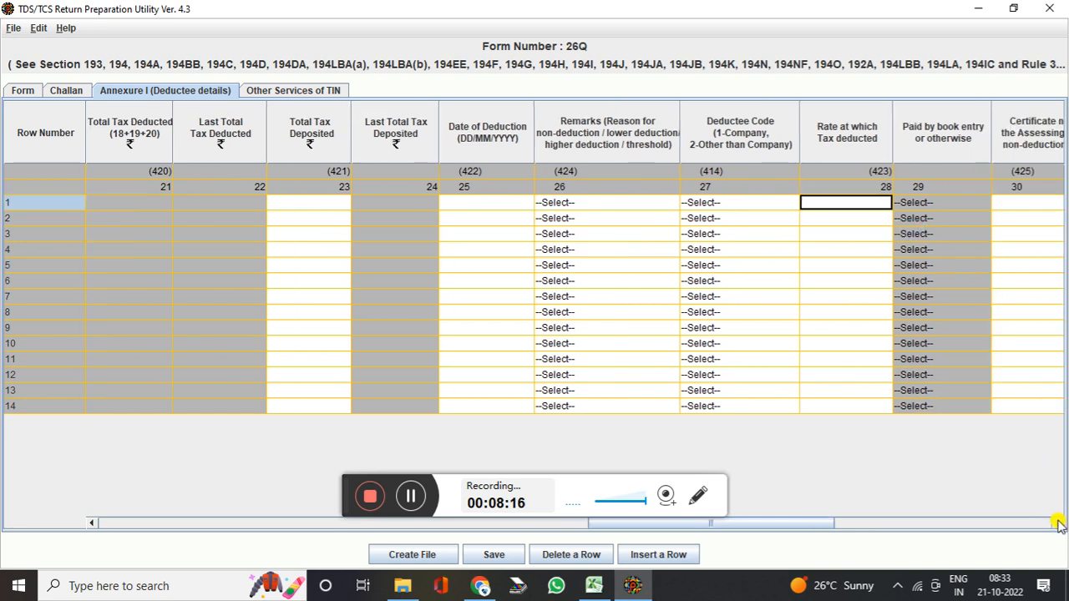
pyautogui.moveTo(883, 200); pyautogui.dragTo(852, 282)
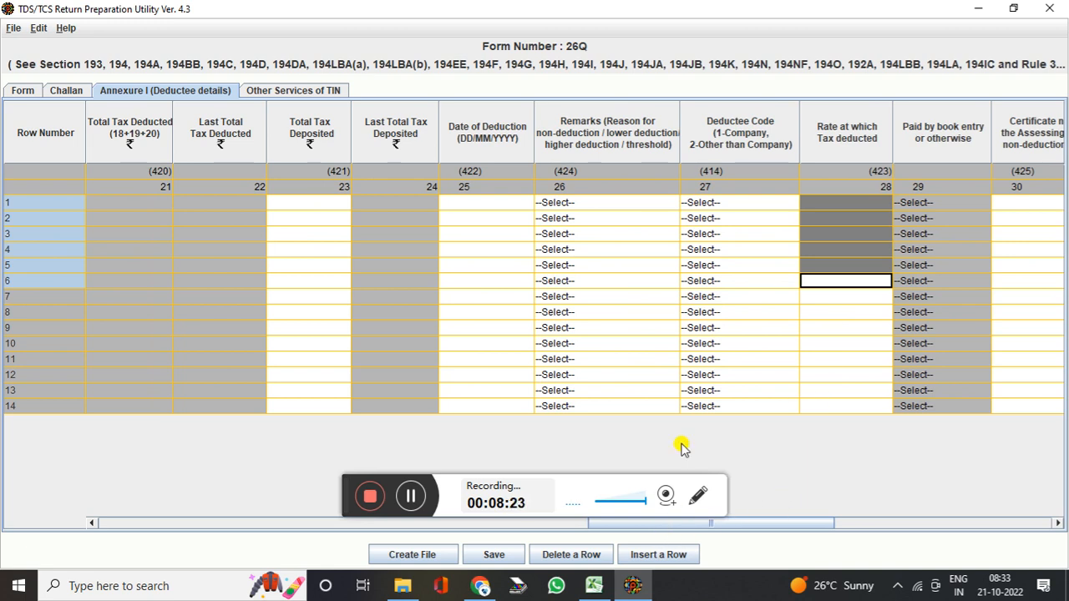
pyautogui.click(858, 311)
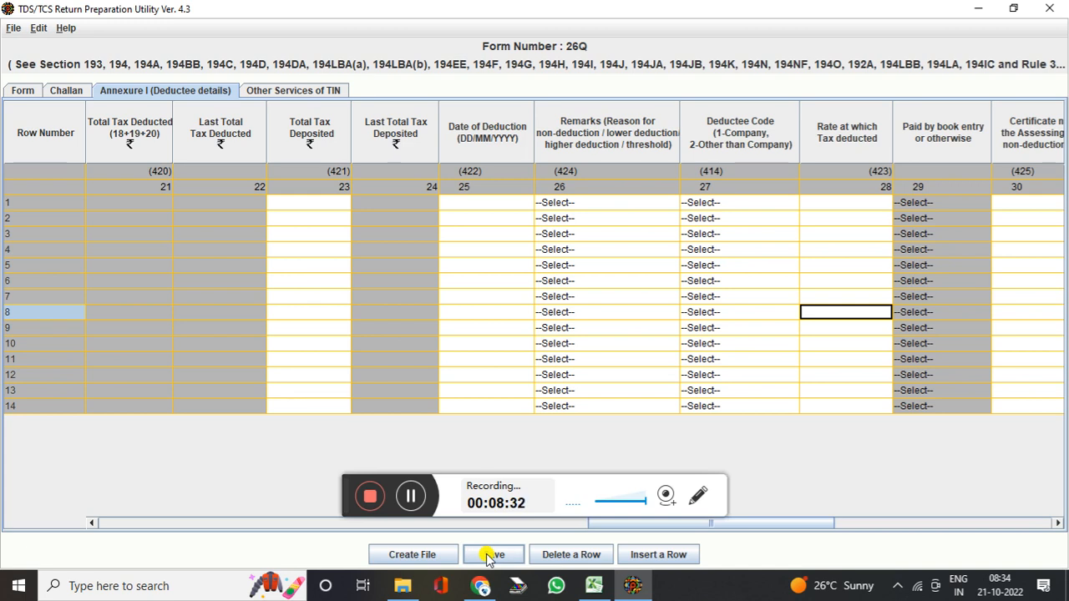
# Try creating the return file, dismiss the missing-TAN message and return to Chrome's TIN page
pyautogui.click(412, 555)
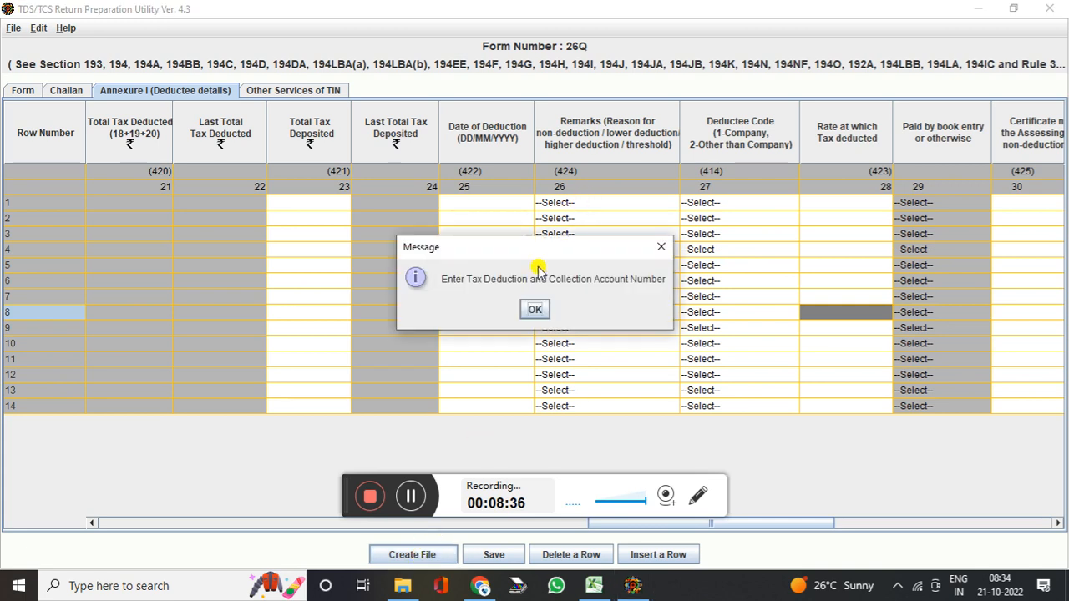
pyautogui.click(539, 311)
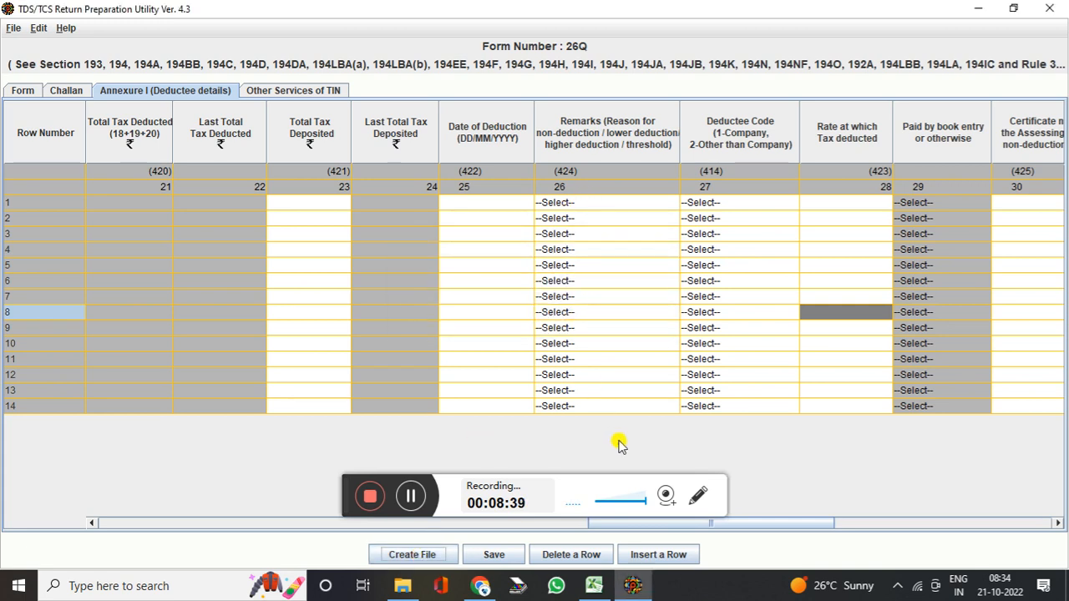
pyautogui.click(483, 586)
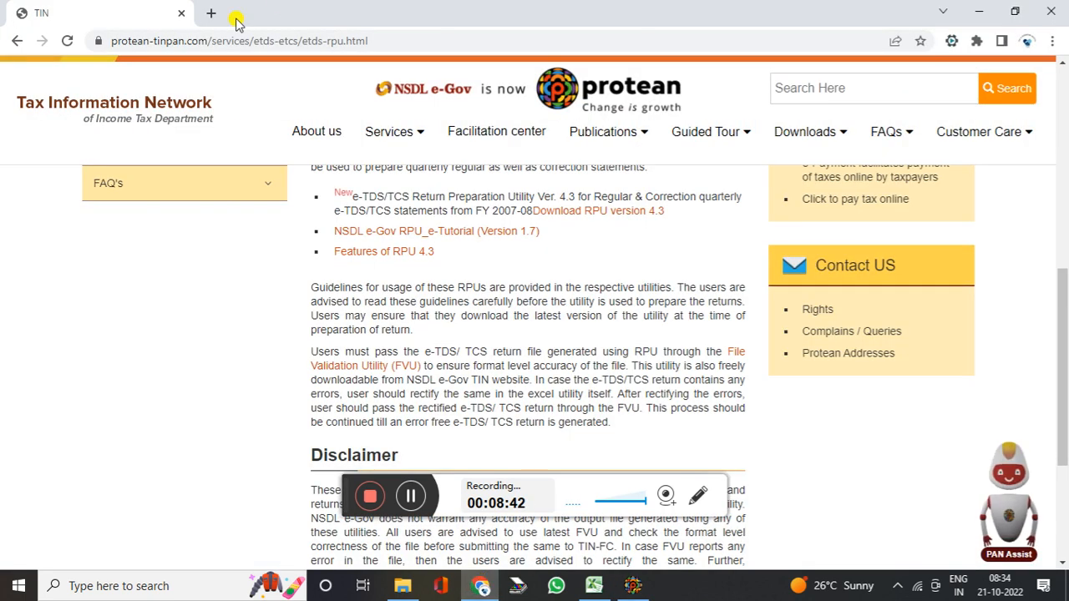
# Search Google for 'input challan file' in a new Chrome tab
pyautogui.click(212, 12)
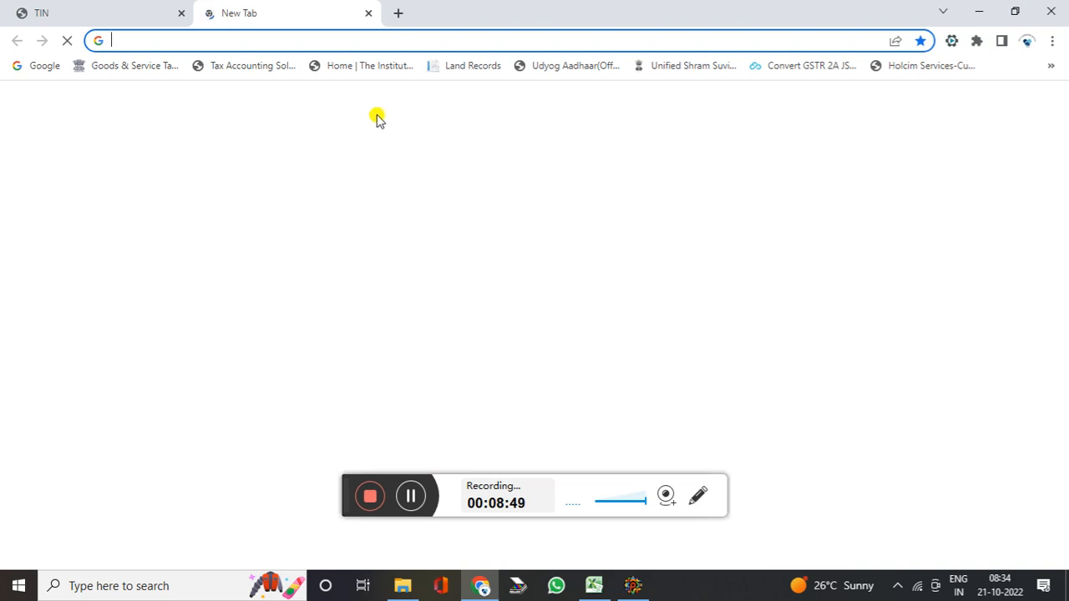
pyautogui.click(406, 319)
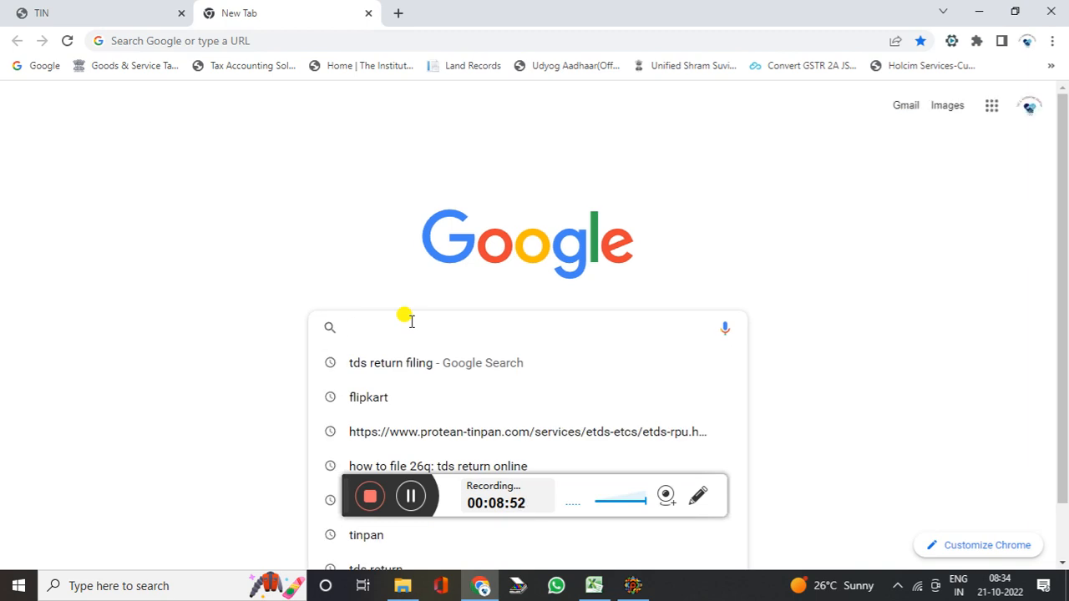
pyautogui.write('INPUT C')
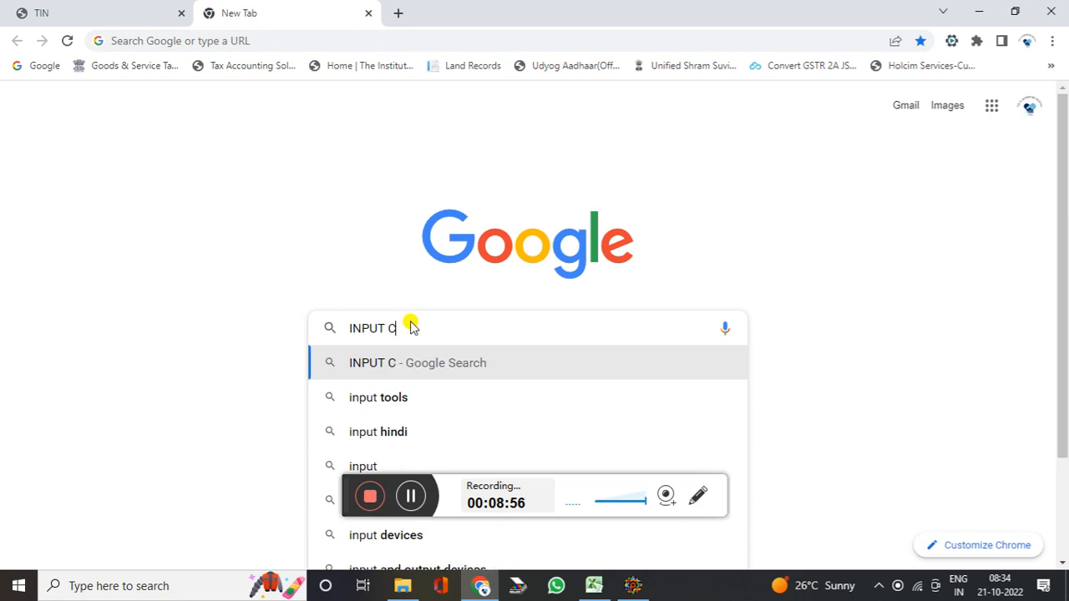
pyautogui.write('H')
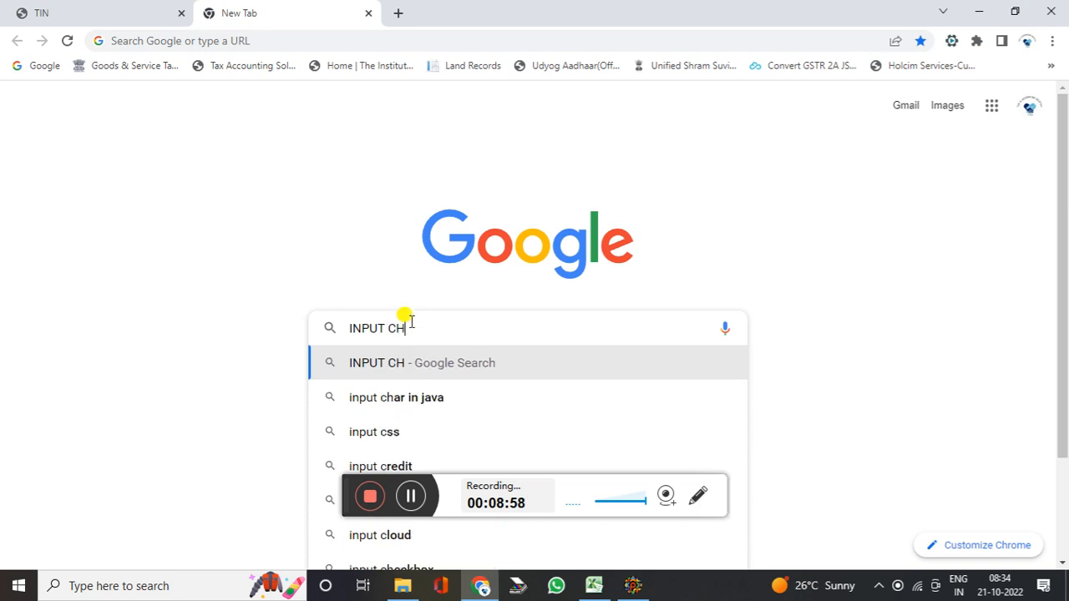
pyautogui.write('AL')
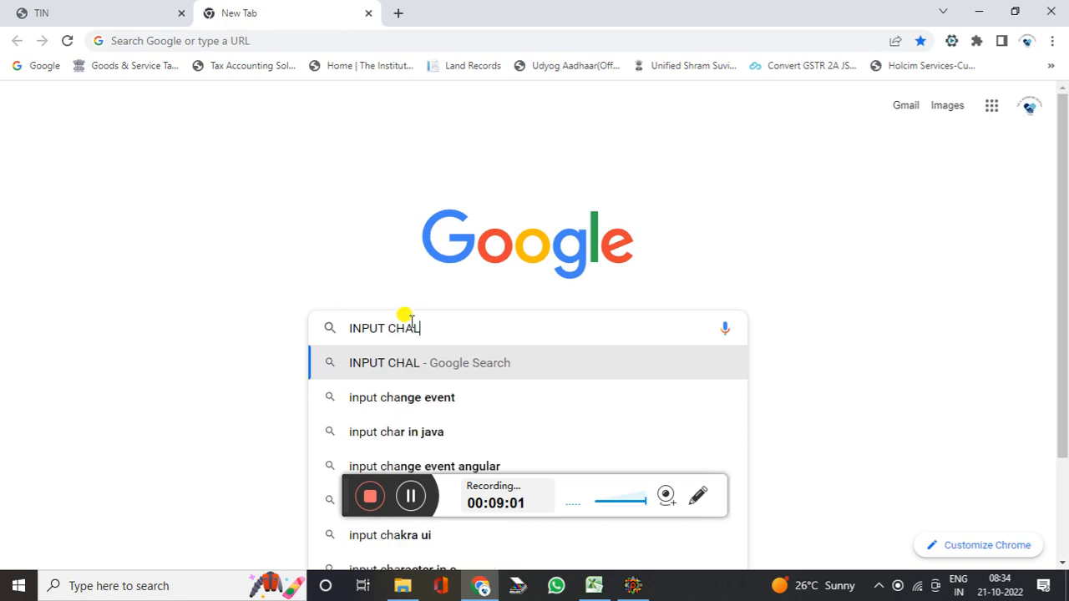
pyautogui.write('LAN FILE')
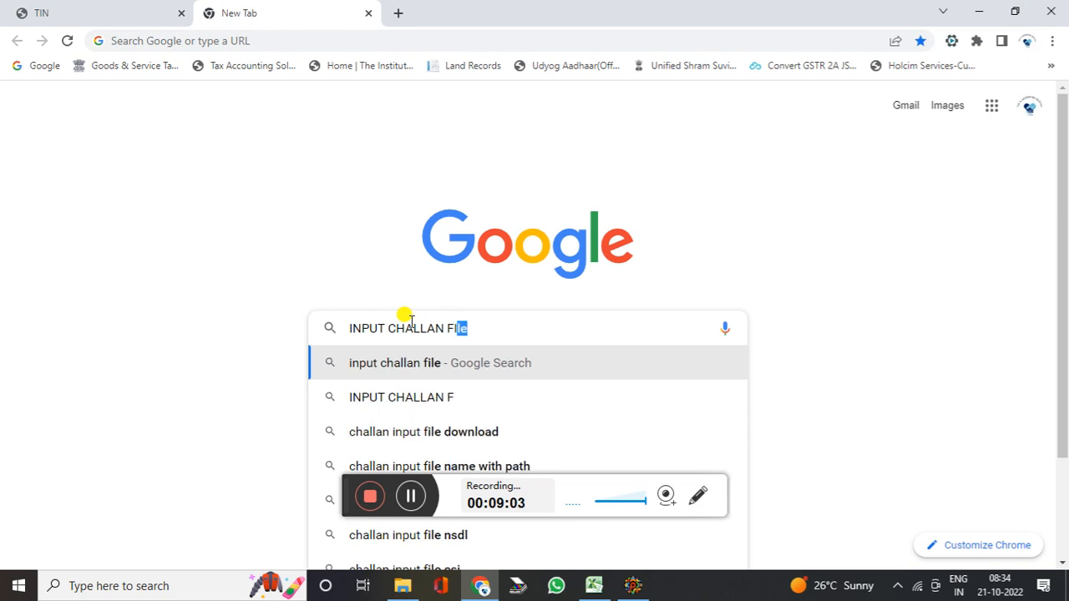
pyautogui.press('Return')
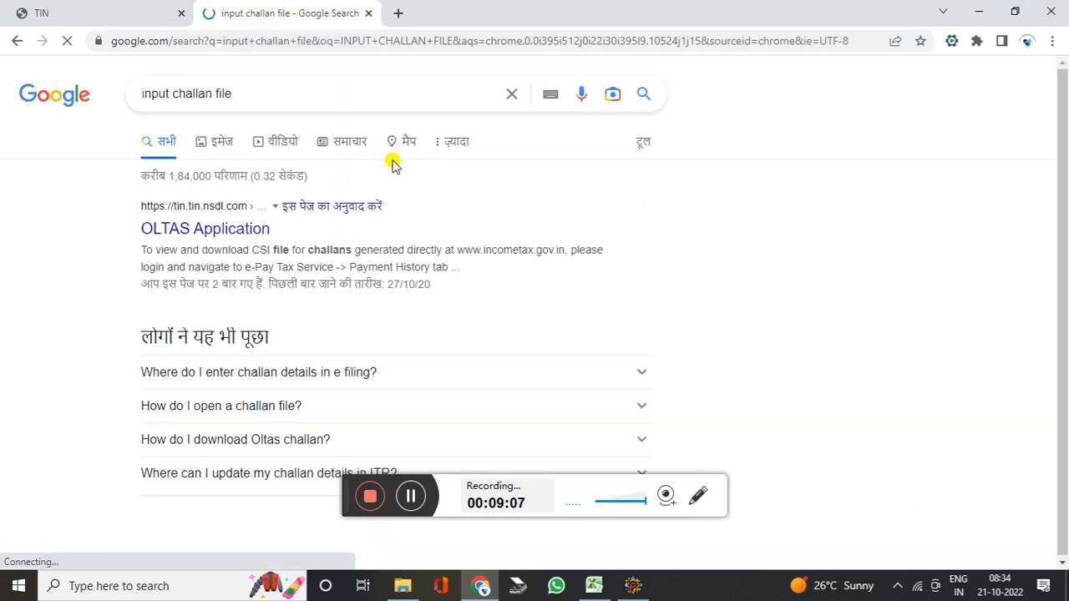
# Open the OLTAS Application result and bring up the TAN-based Challan Status Query form
pyautogui.click(188, 232)
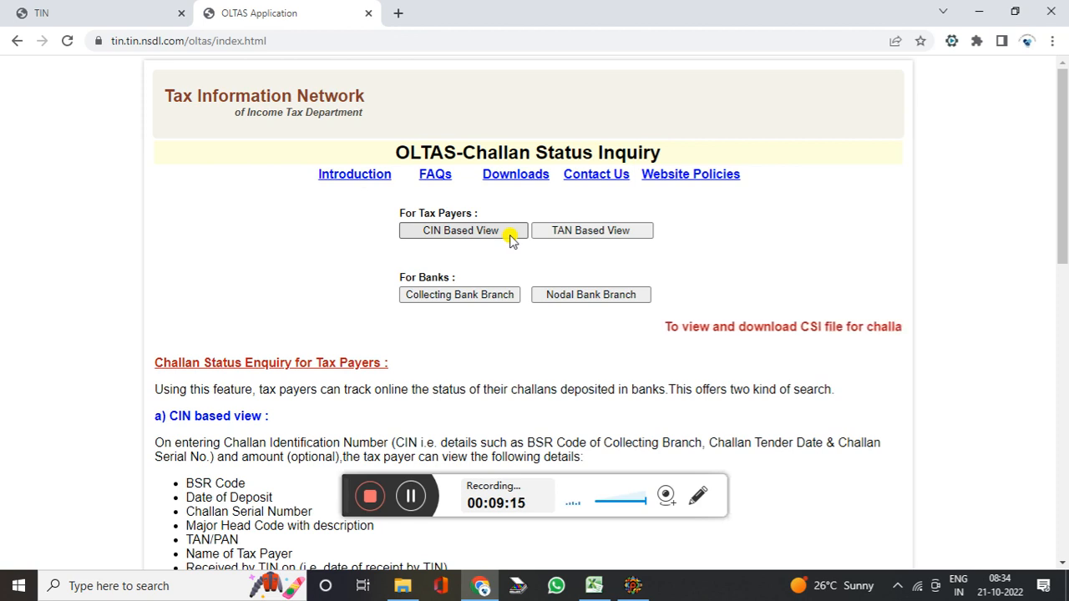
pyautogui.click(575, 236)
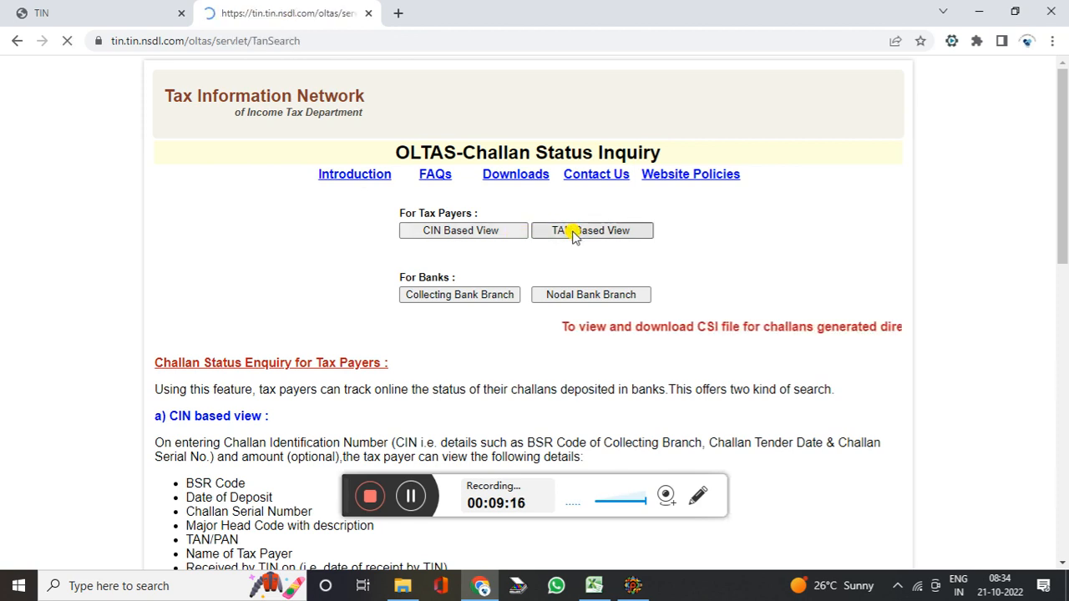
pyautogui.click(563, 212)
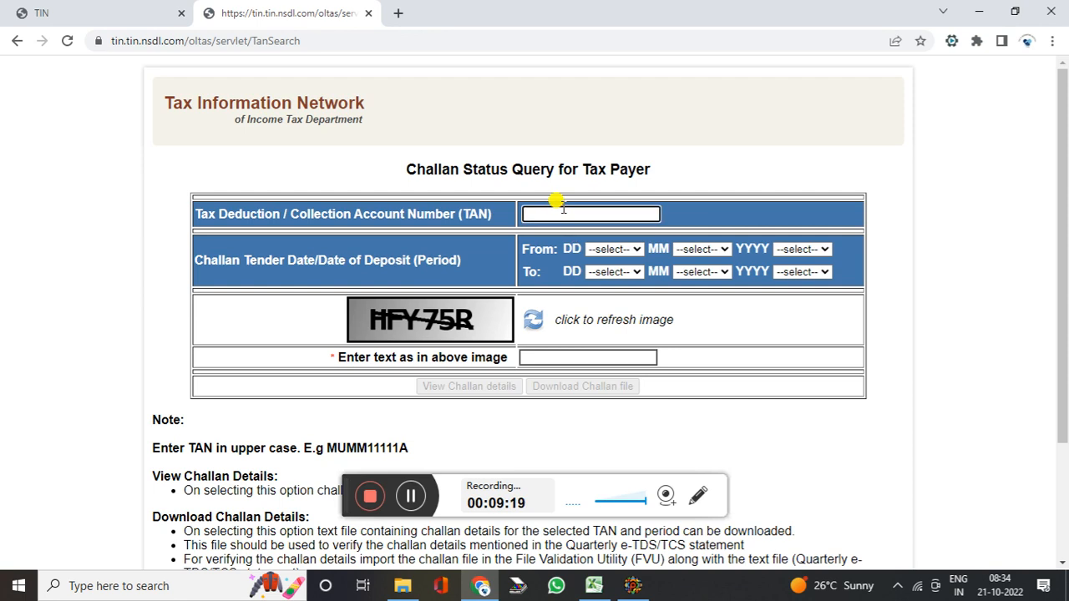
pyautogui.click(610, 255)
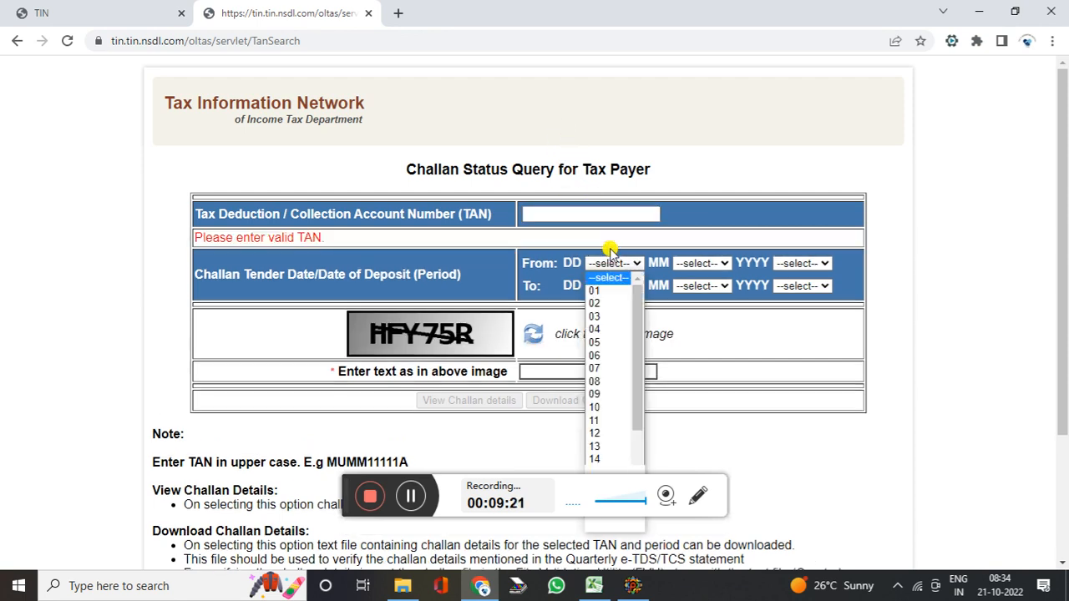
pyautogui.click(690, 265)
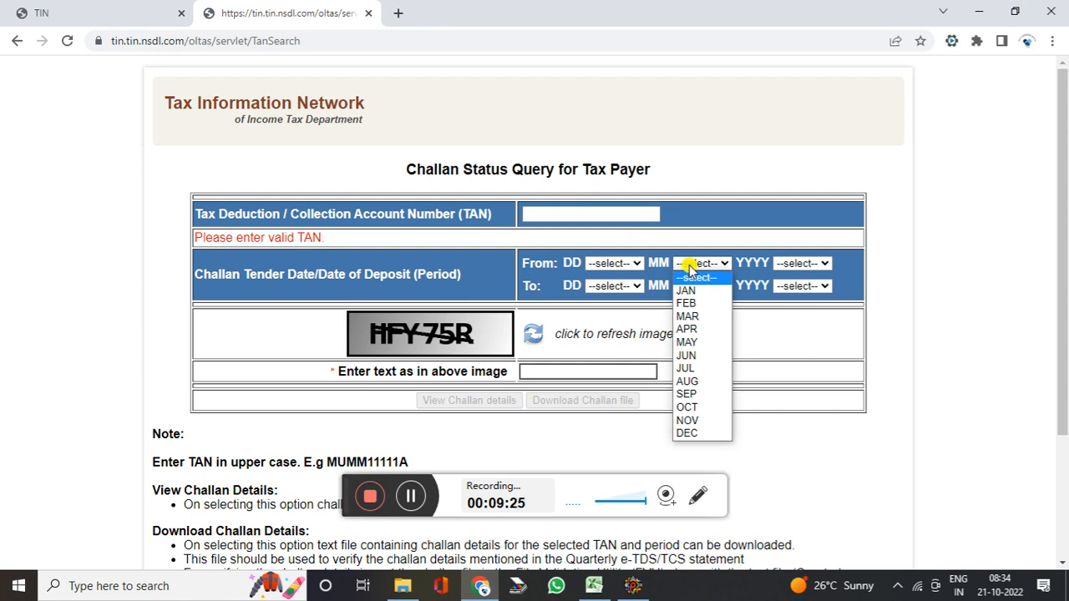
pyautogui.click(794, 264)
pyautogui.click(578, 367)
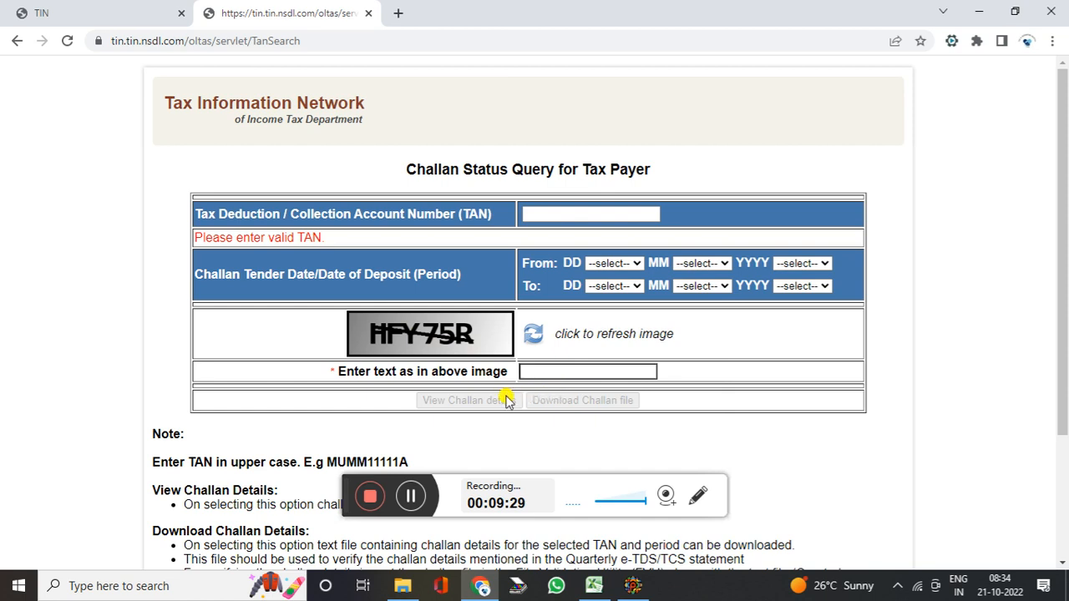
pyautogui.click(410, 496)
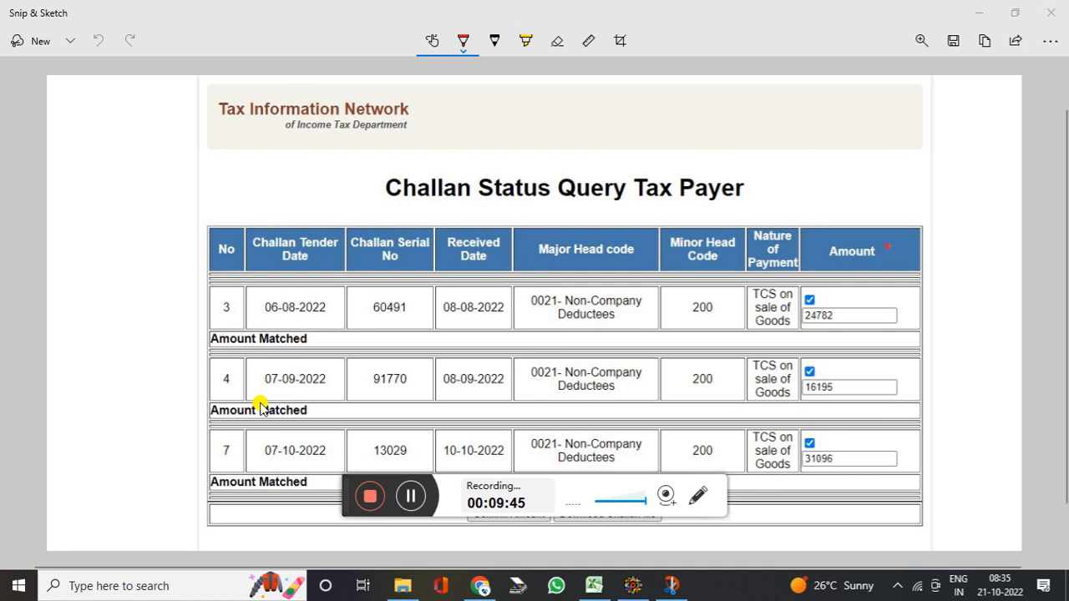
# Scroll the captured challan result to Confirm Amount, then bring up the TCS folder
pyautogui.scroll(-2, 299, 273)
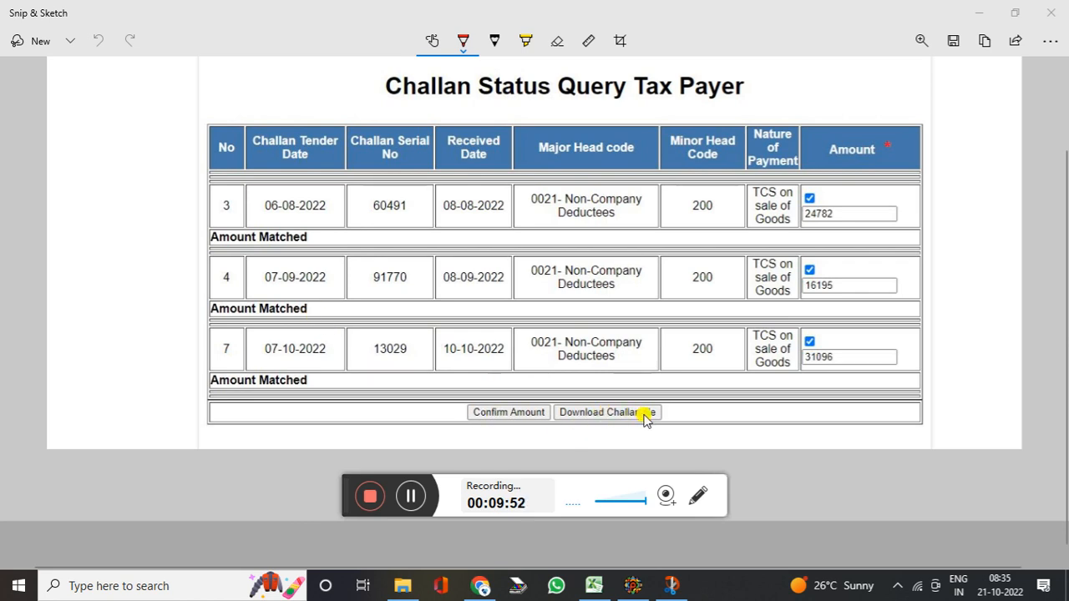
pyautogui.click(411, 499)
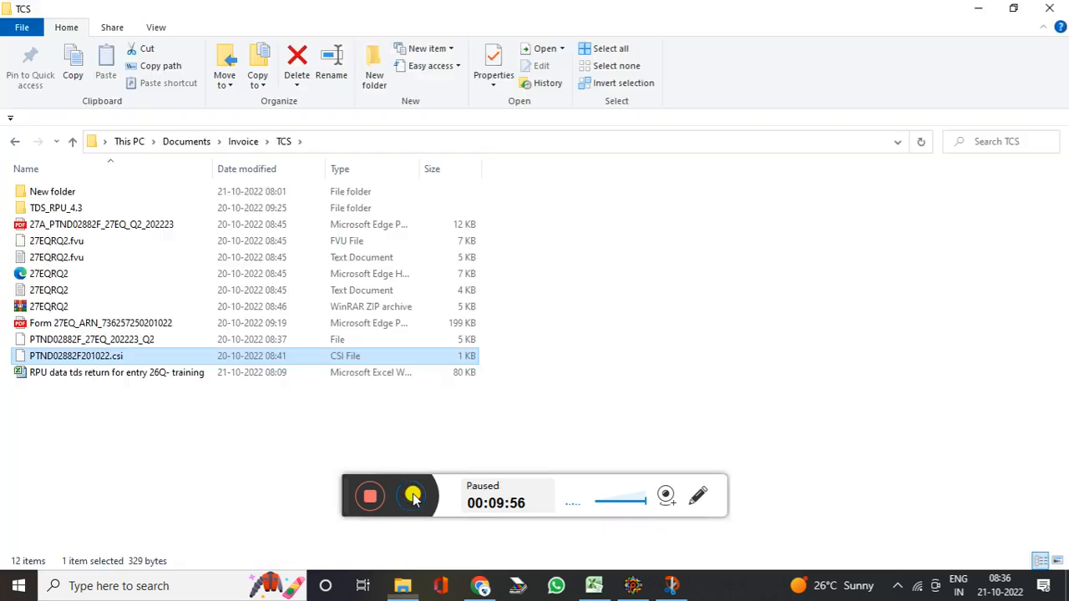
pyautogui.click(410, 495)
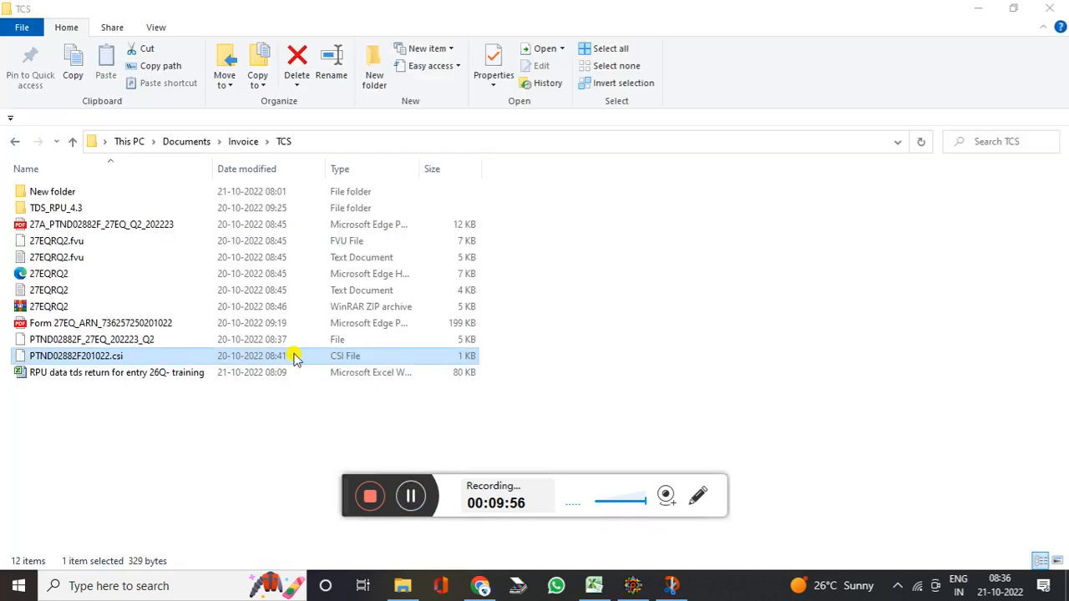
pyautogui.click(244, 361)
pyautogui.click(637, 587)
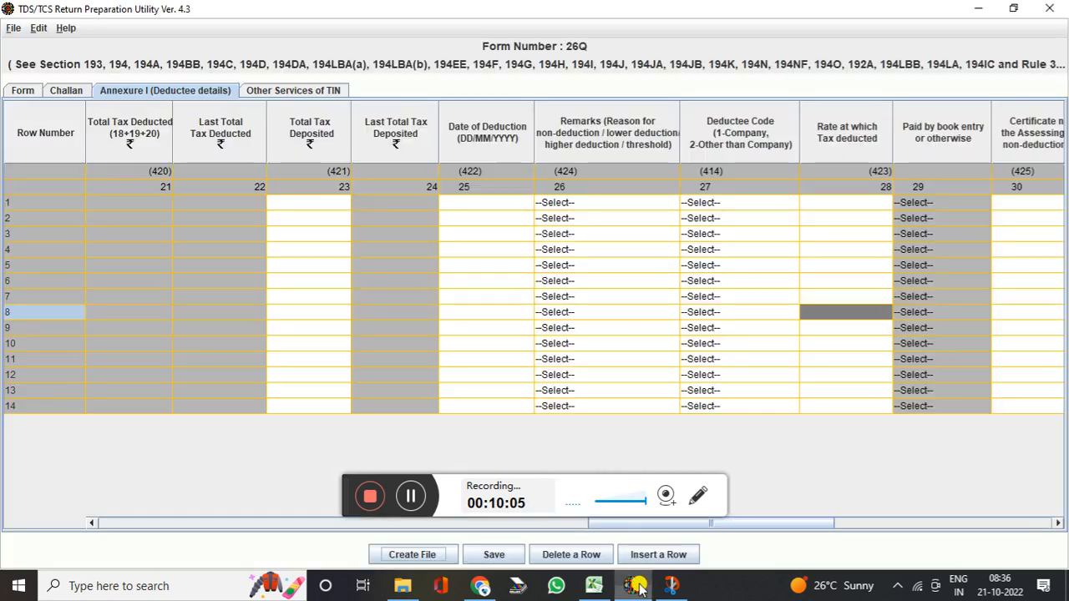
pyautogui.click(436, 556)
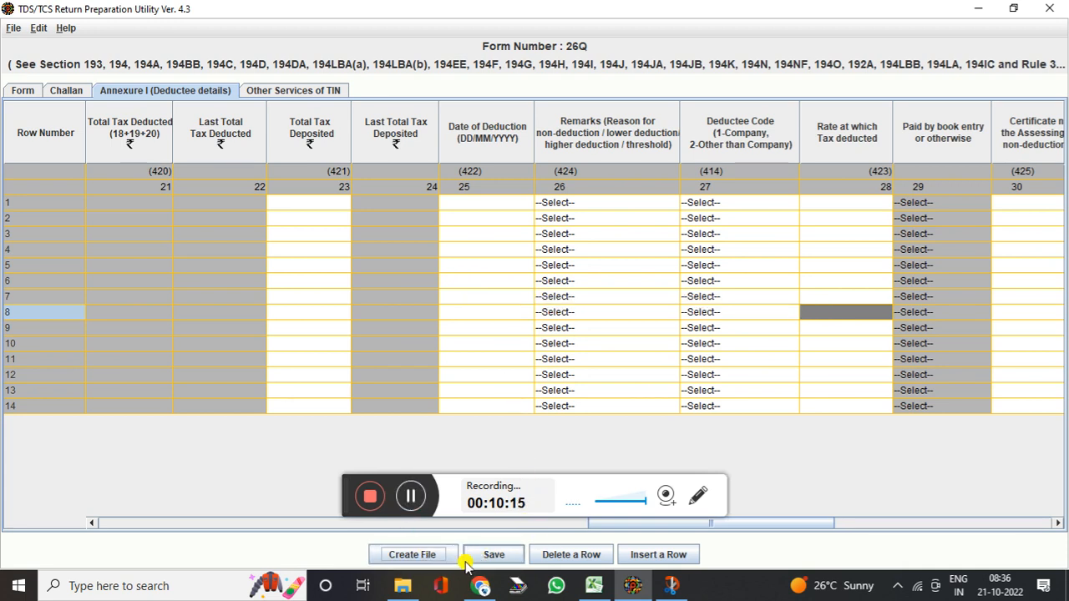
pyautogui.click(402, 586)
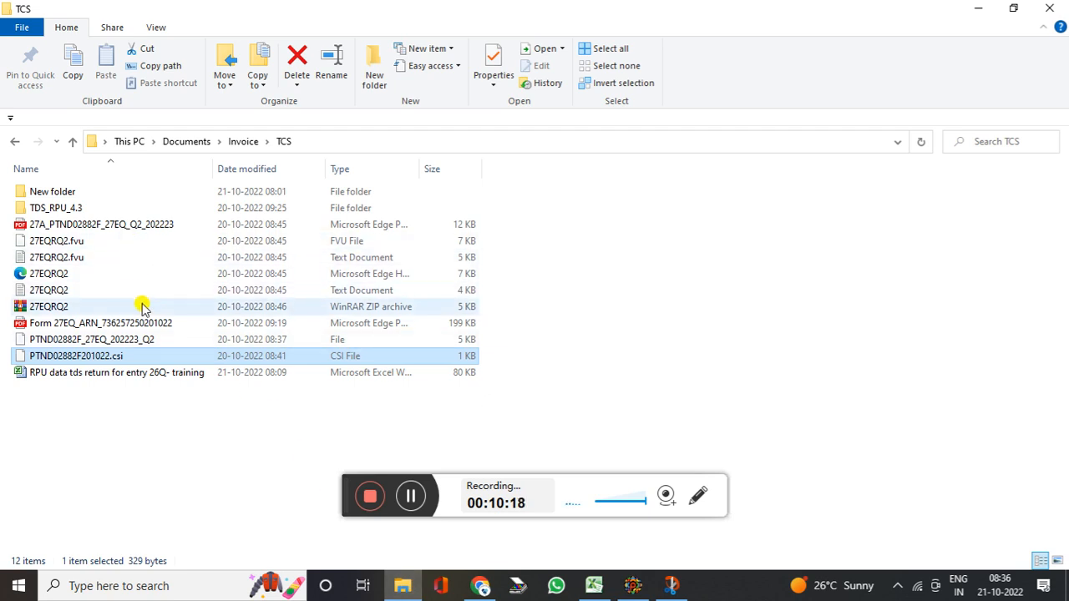
pyautogui.click(97, 246)
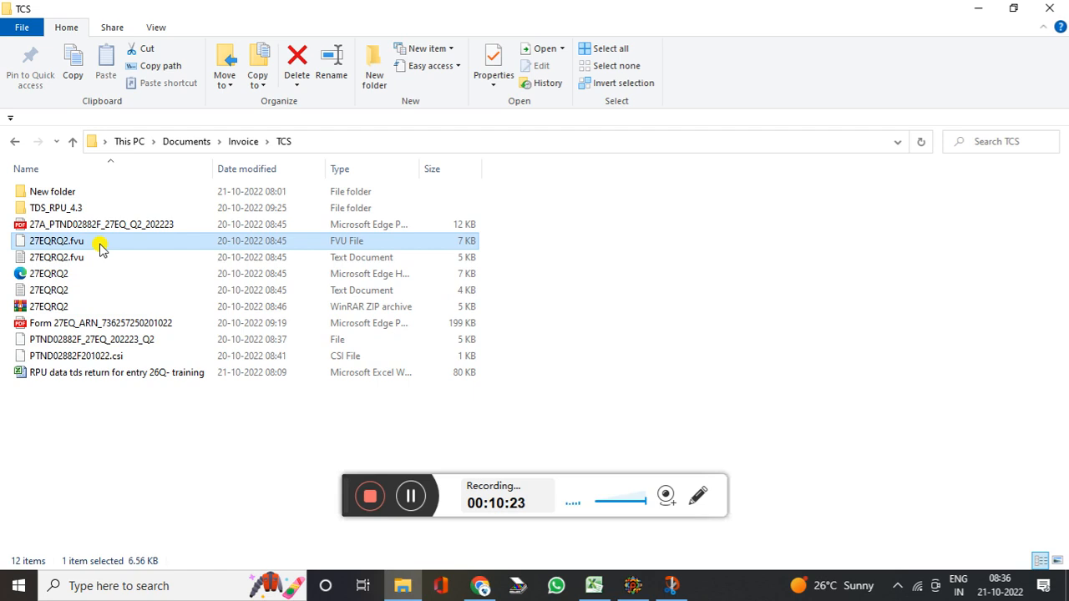
# Compress 27EQRQ2.fvu into the 27EQRQ2 ZIP archive using Send to > Compressed (zipped) folder
pyautogui.rightClick(100, 245)
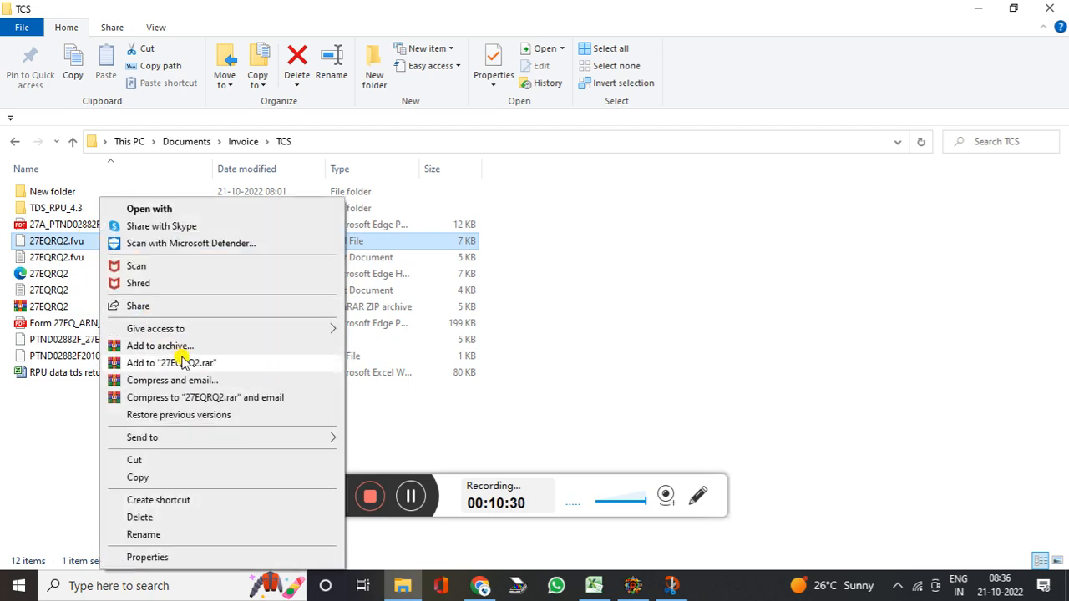
pyautogui.moveTo(258, 438)
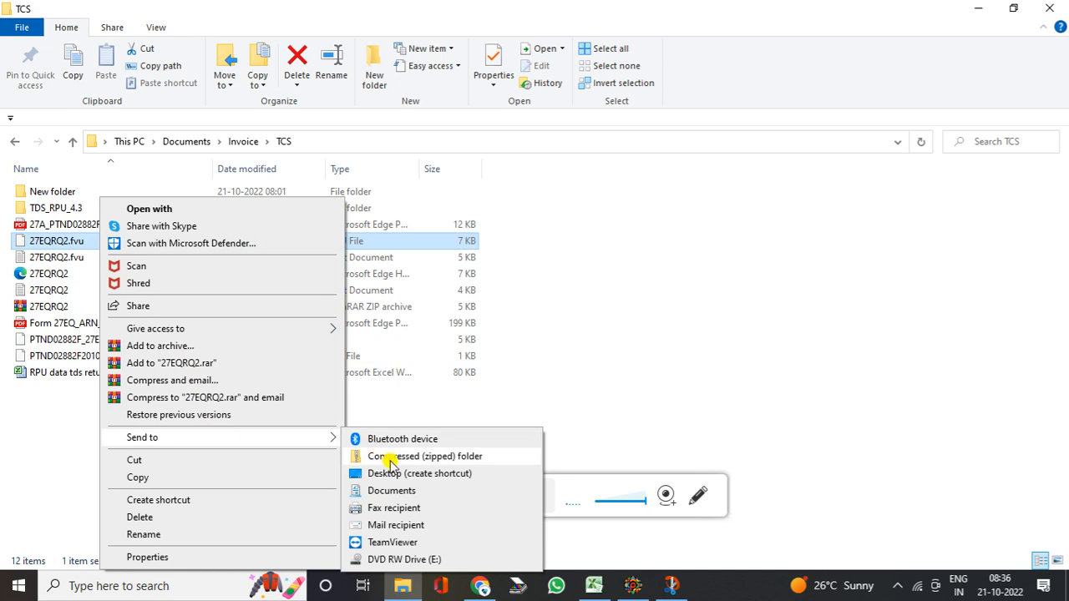
pyautogui.click(391, 463)
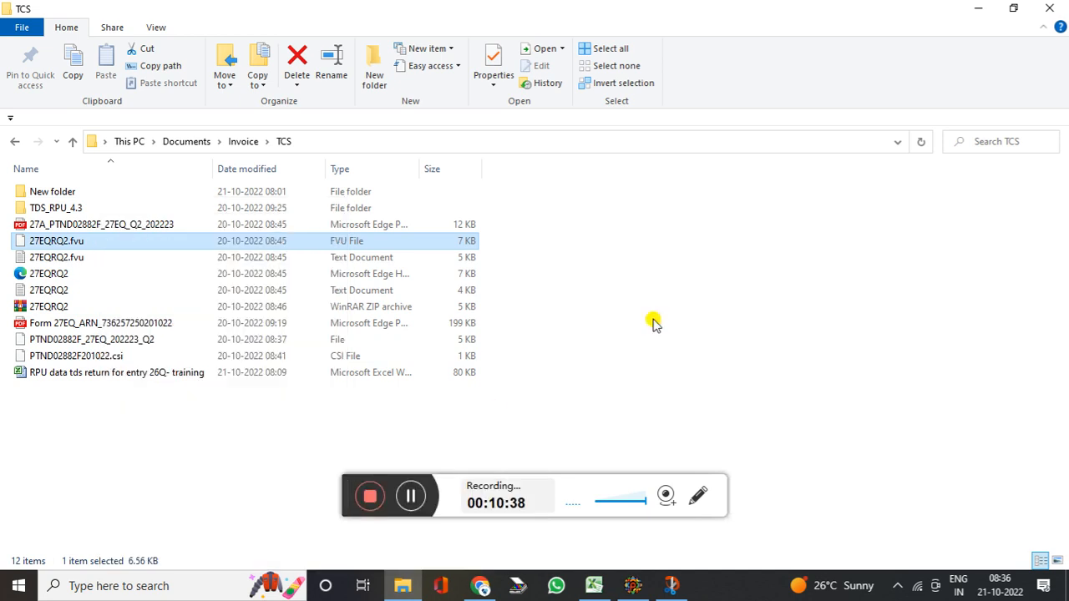
pyautogui.click(90, 307)
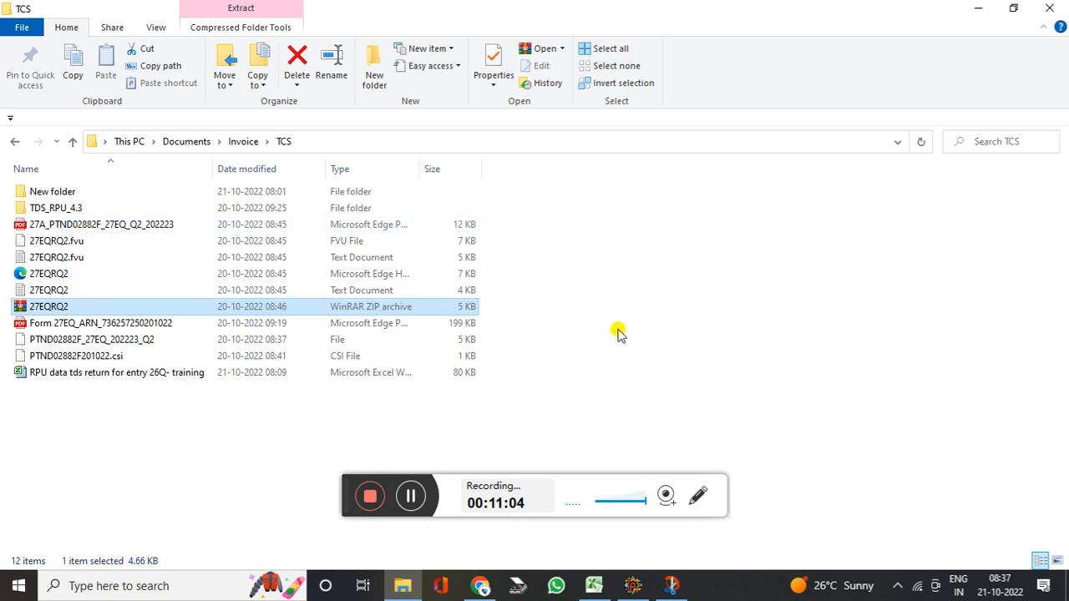
pyautogui.click(411, 496)
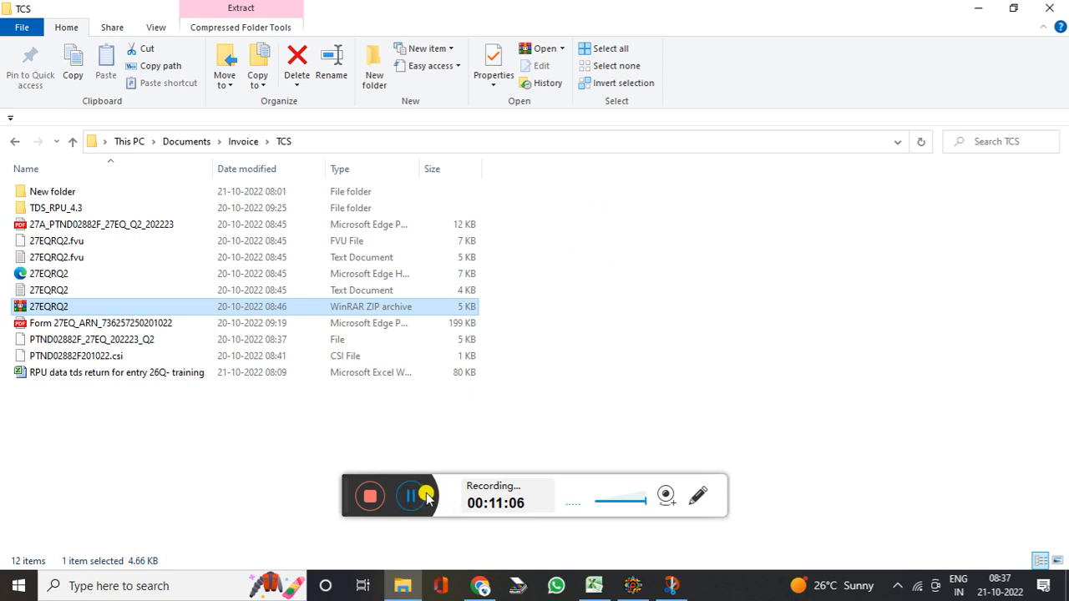
# Go from the e-Filing home page to the portal's Login page
pyautogui.click(413, 498)
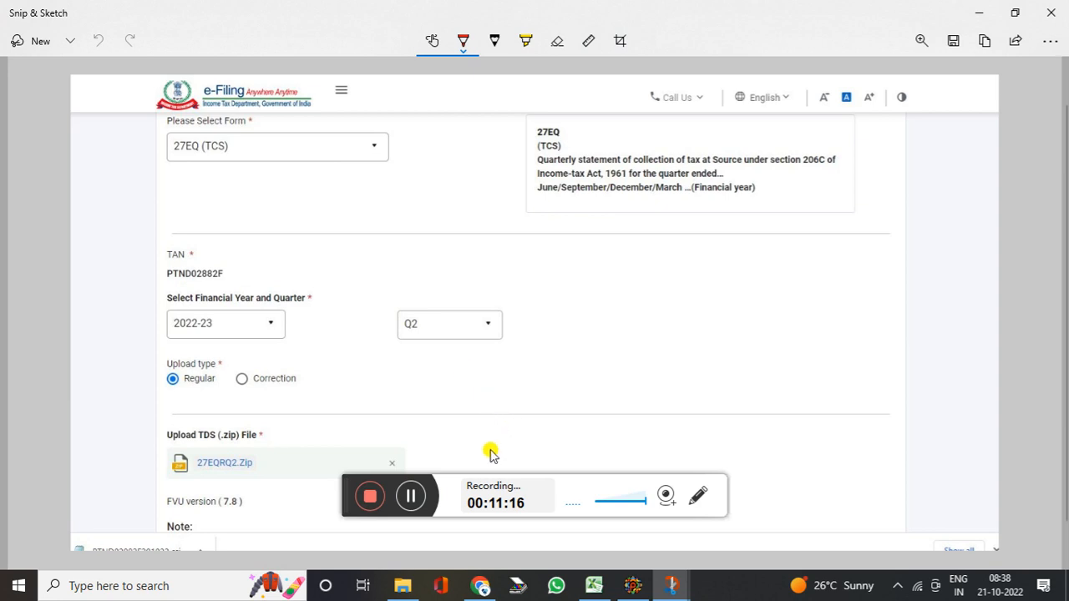
pyautogui.click(414, 498)
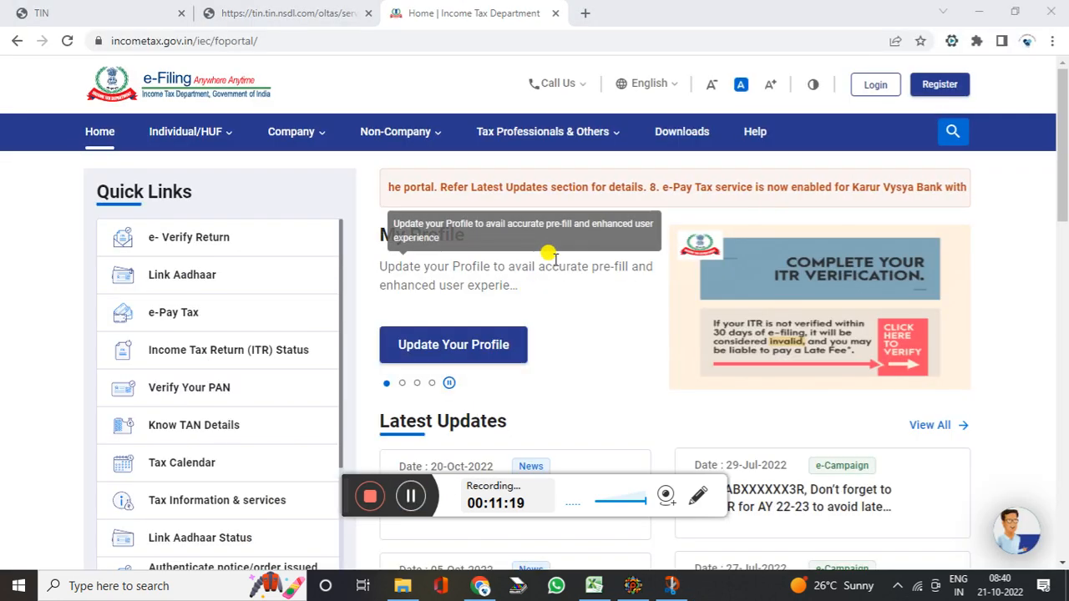
pyautogui.click(875, 84)
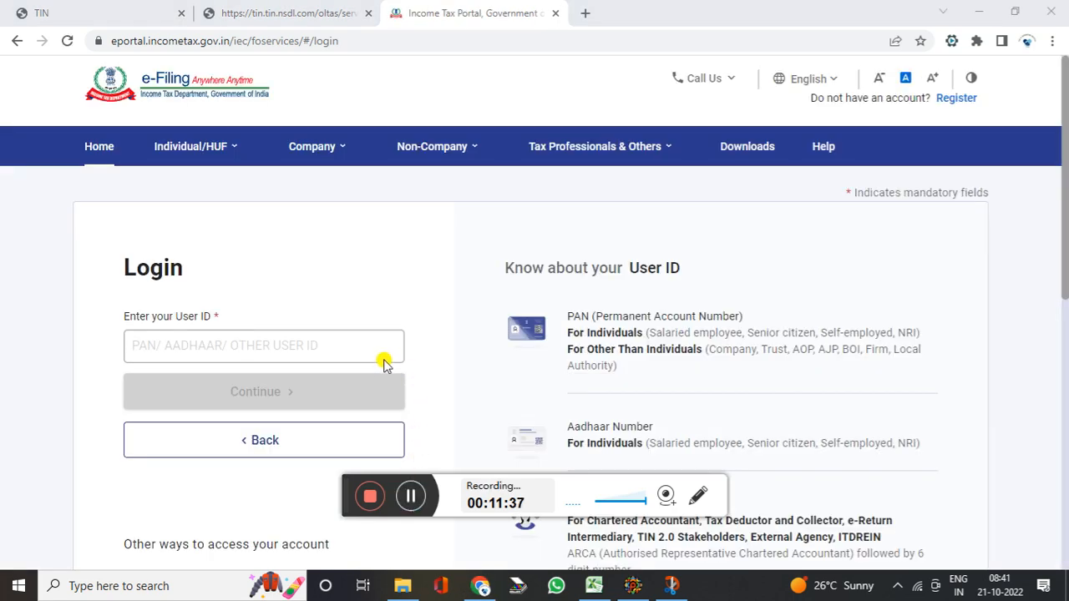
# Log in and start the Form TDS quarterly return upload with File Now and Let's Get Started
pyautogui.click(319, 347)
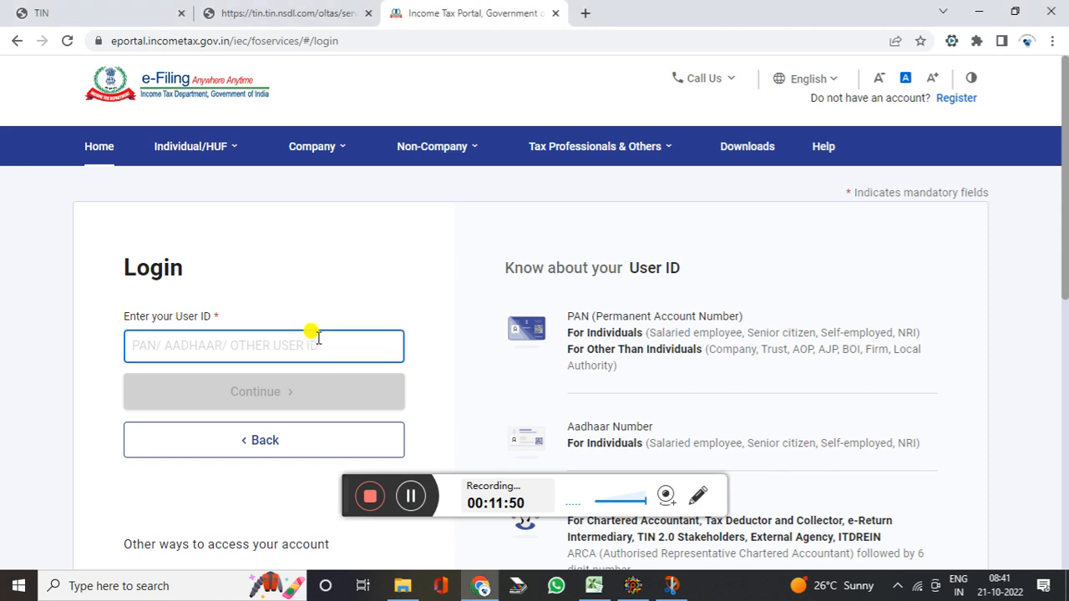
pyautogui.click(411, 496)
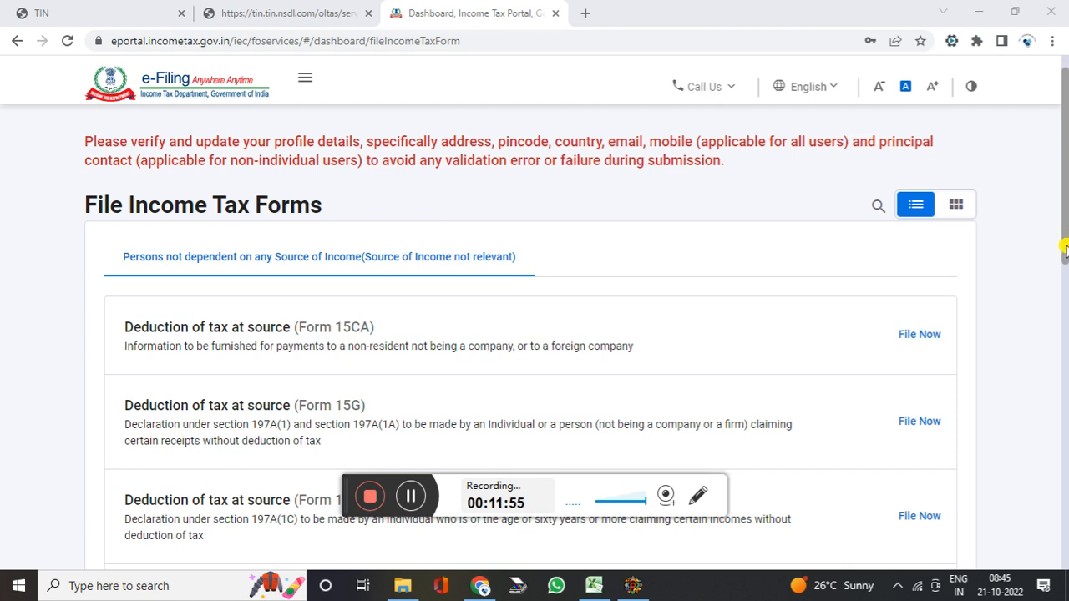
pyautogui.moveTo(1065, 240); pyautogui.dragTo(1054, 462)
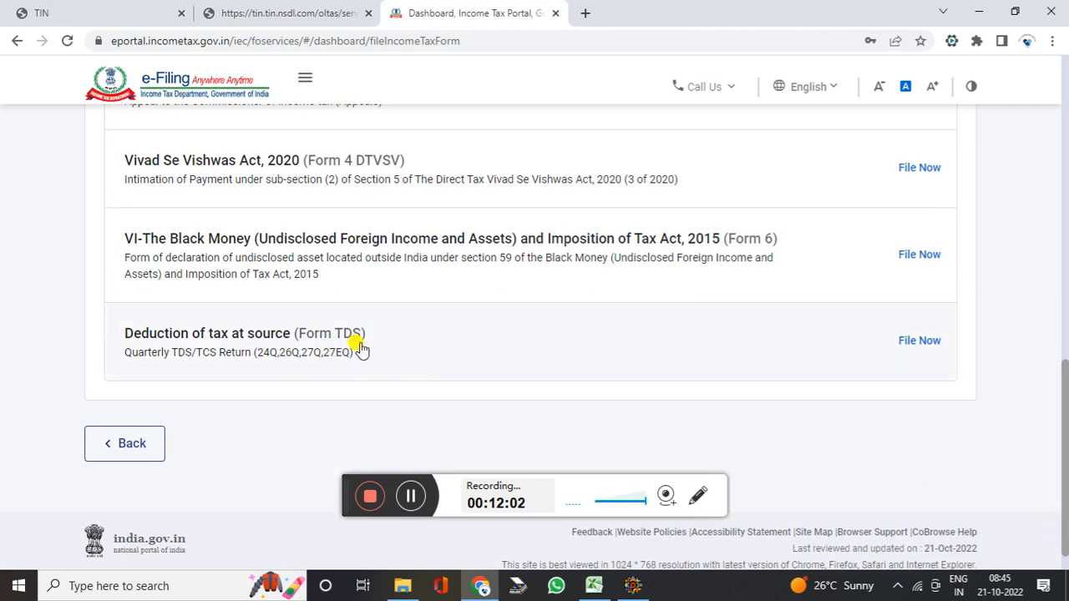
pyautogui.click(919, 343)
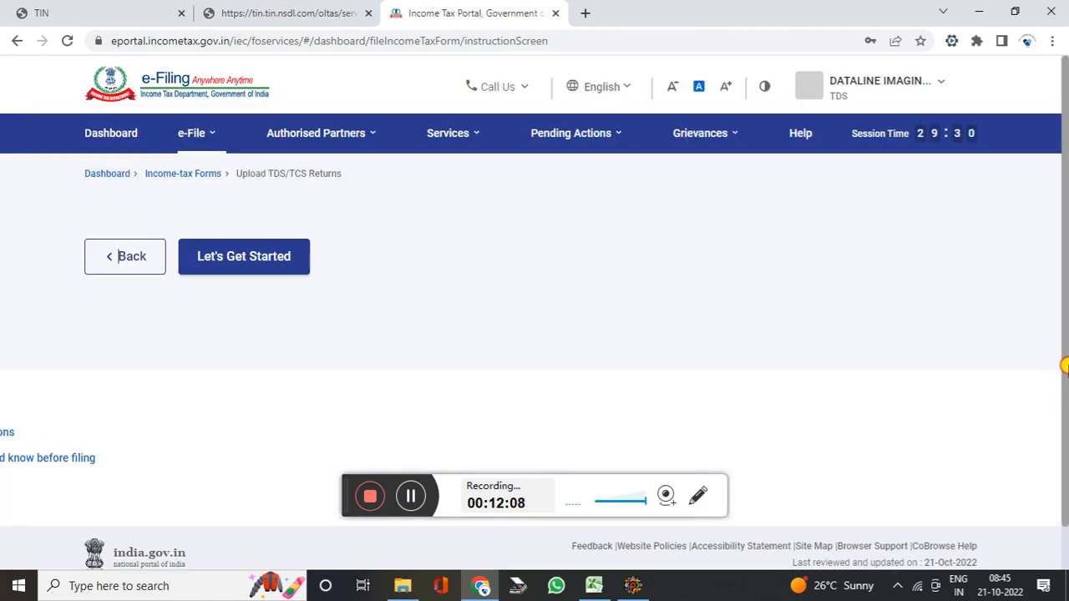
pyautogui.click(228, 279)
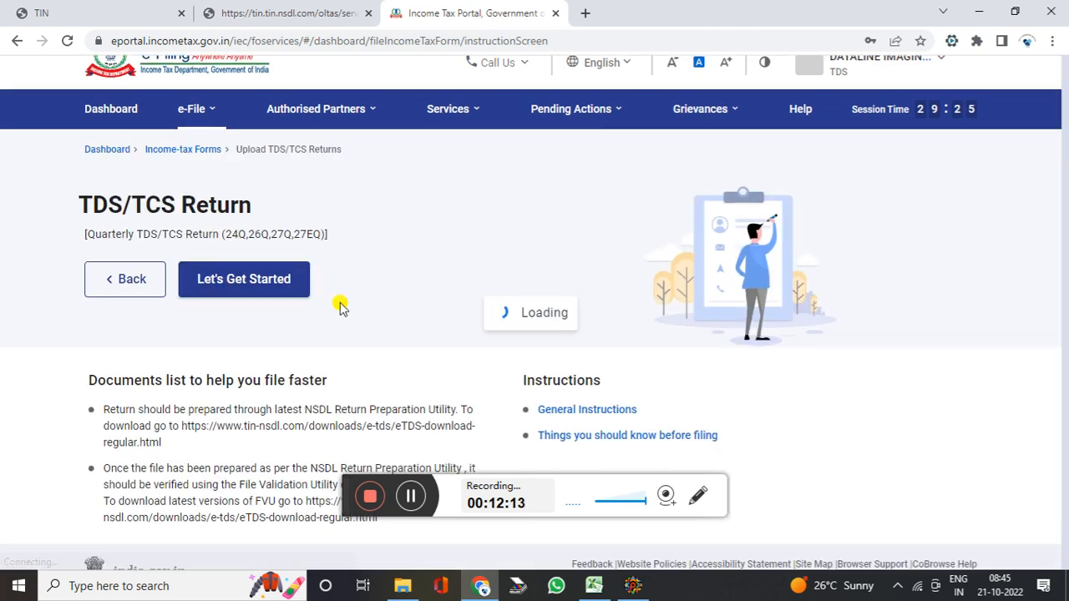
pyautogui.click(415, 497)
pyautogui.click(415, 497)
pyautogui.click(301, 187)
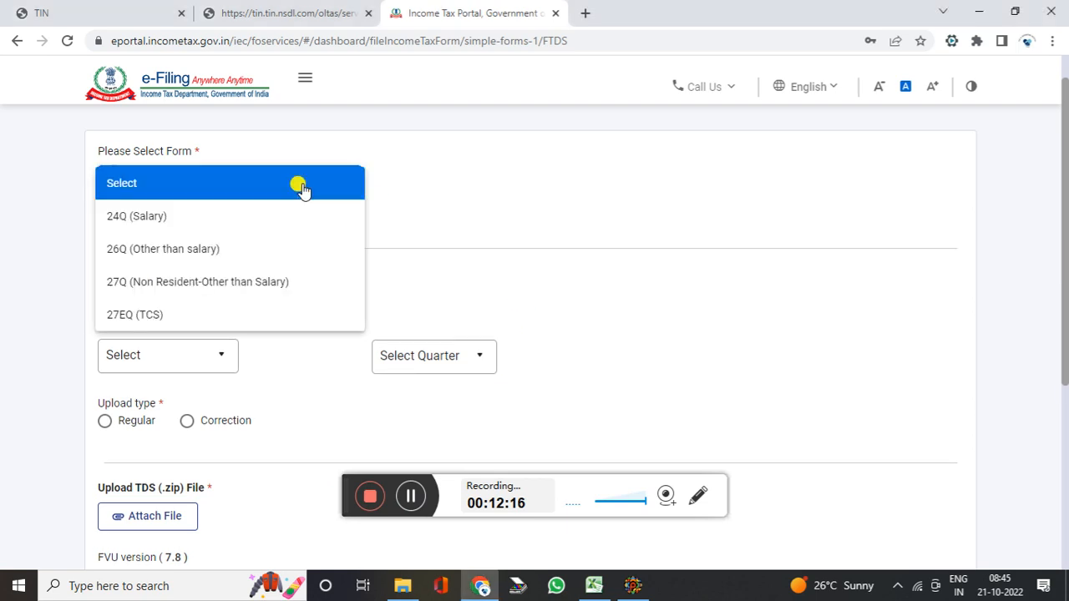
# Set the upload to form 26Q, financial year 2022-23, quarter Q2, Regular, and choose Attach File
pyautogui.click(255, 250)
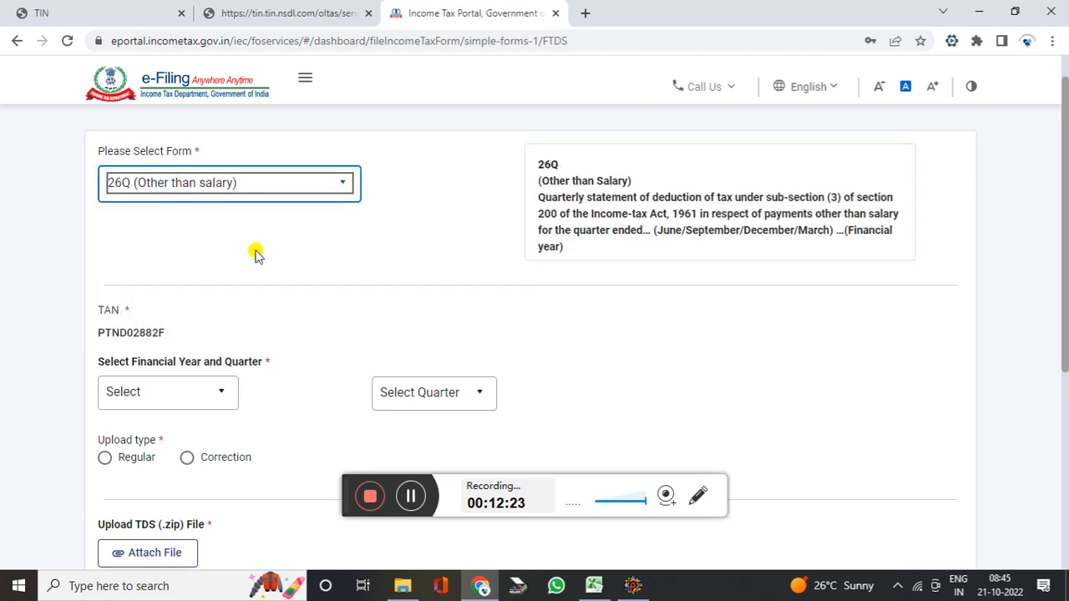
pyautogui.click(183, 391)
pyautogui.click(183, 392)
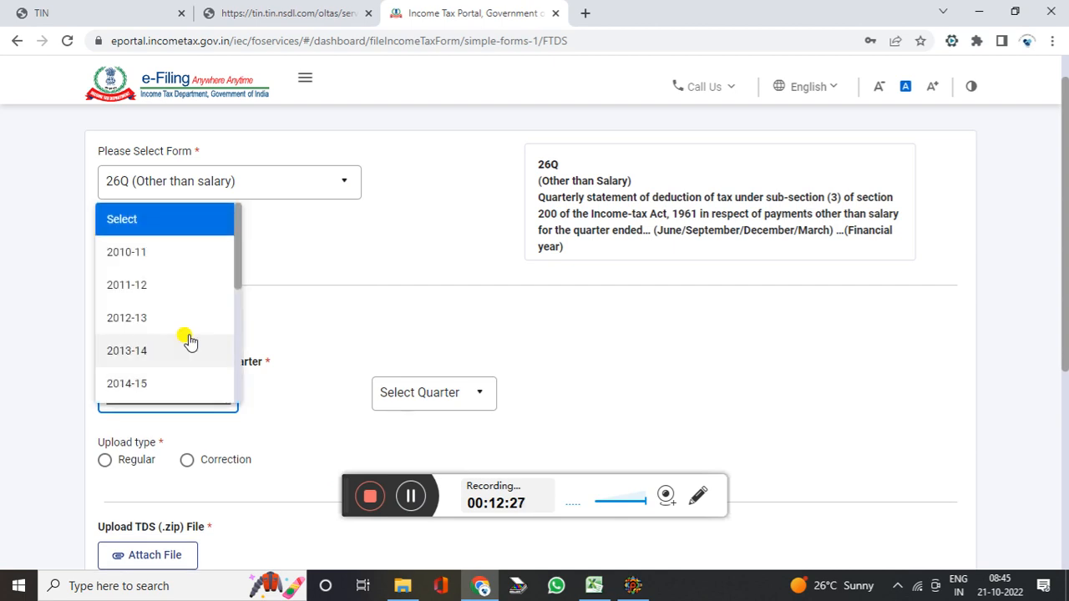
pyautogui.scroll(-3, 162, 332)
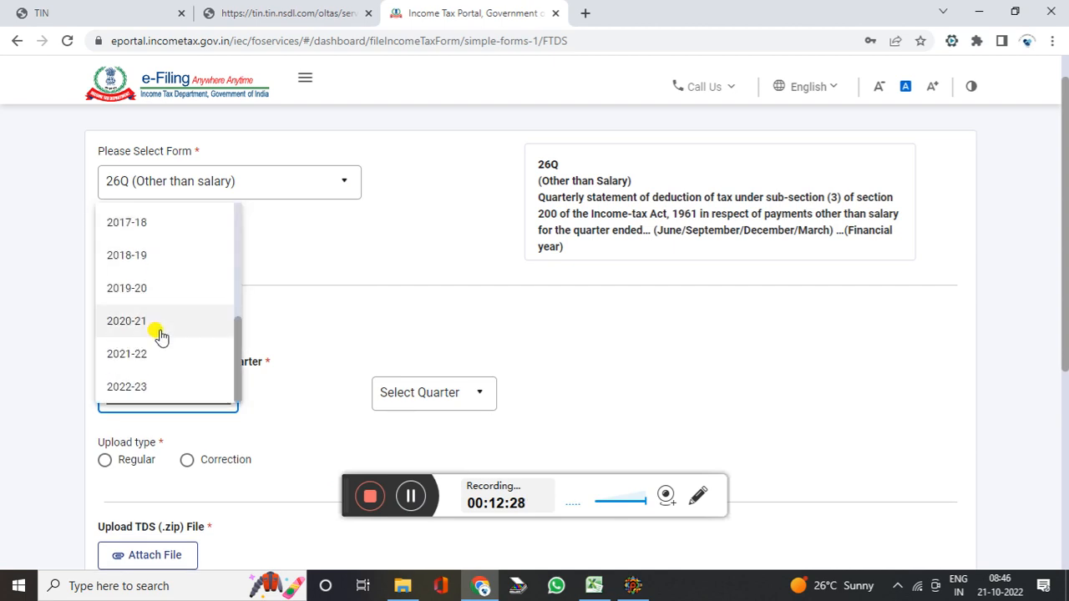
pyautogui.click(217, 396)
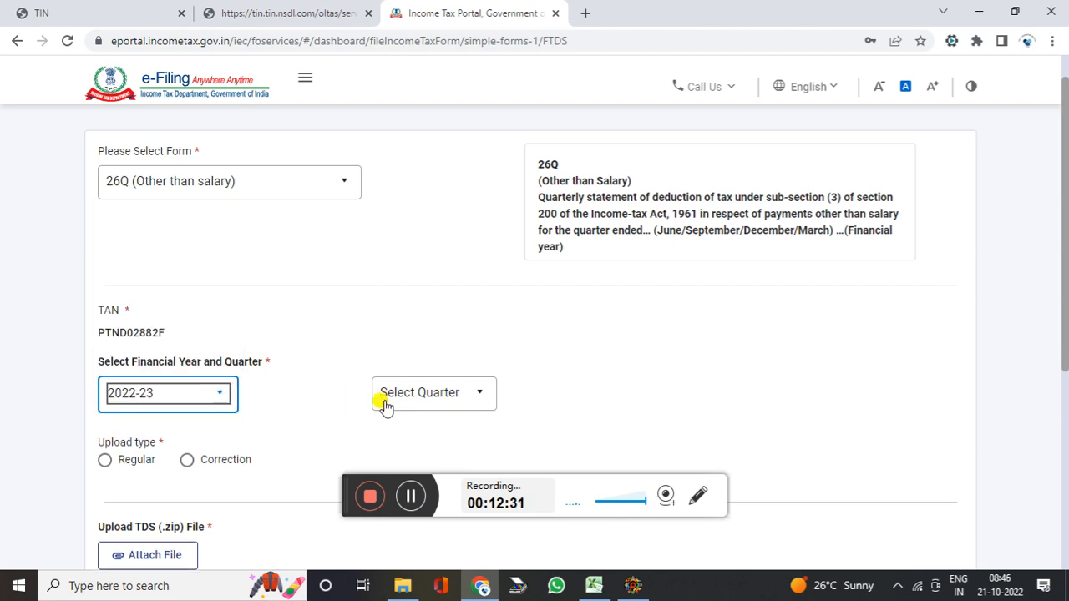
pyautogui.click(418, 397)
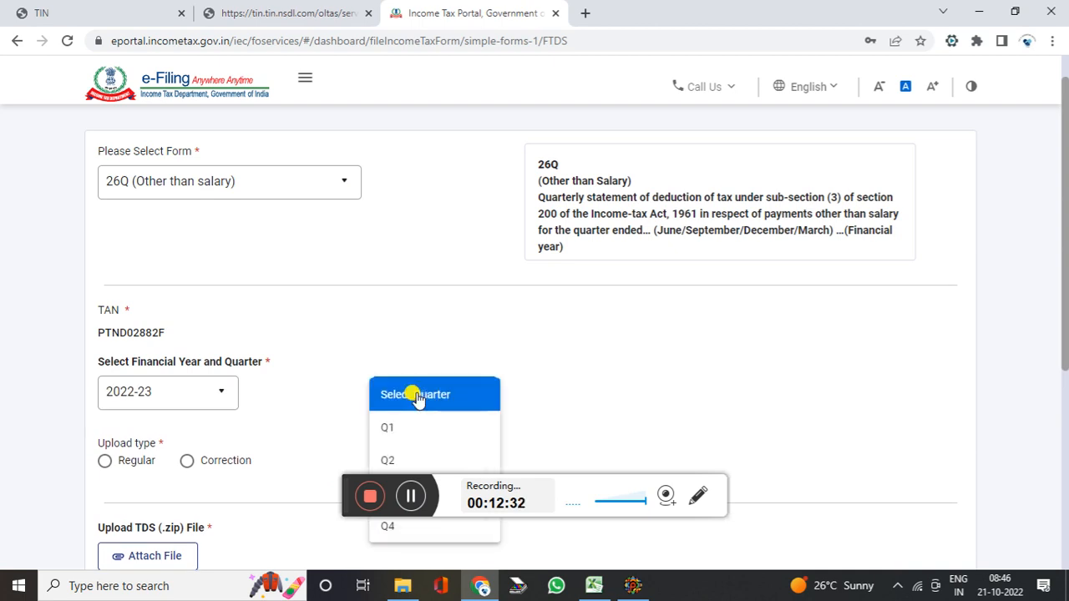
pyautogui.click(409, 460)
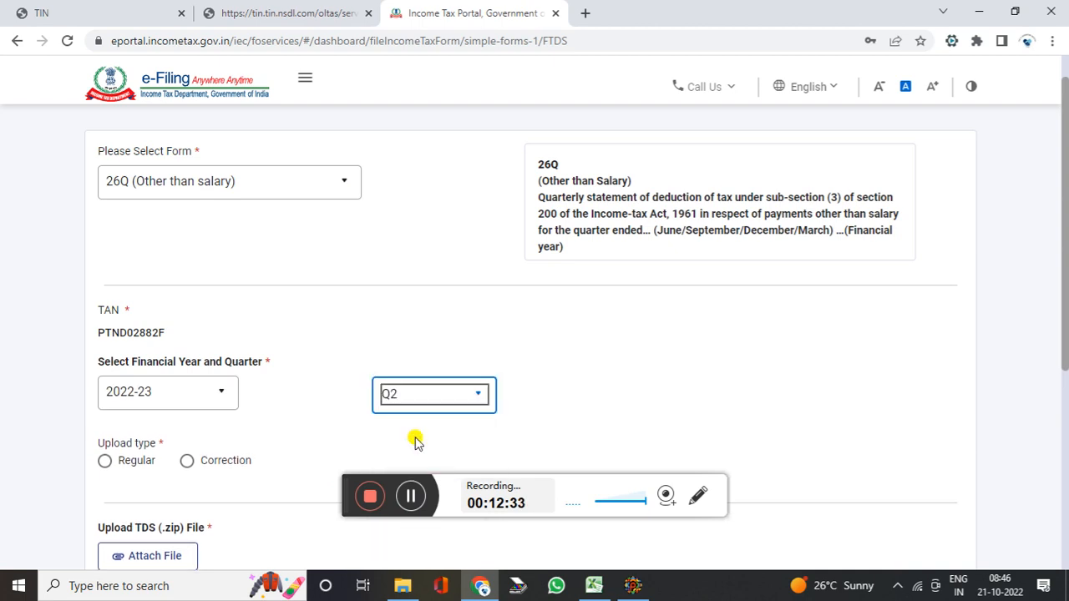
pyautogui.click(108, 462)
pyautogui.moveTo(1062, 281); pyautogui.dragTo(1060, 379)
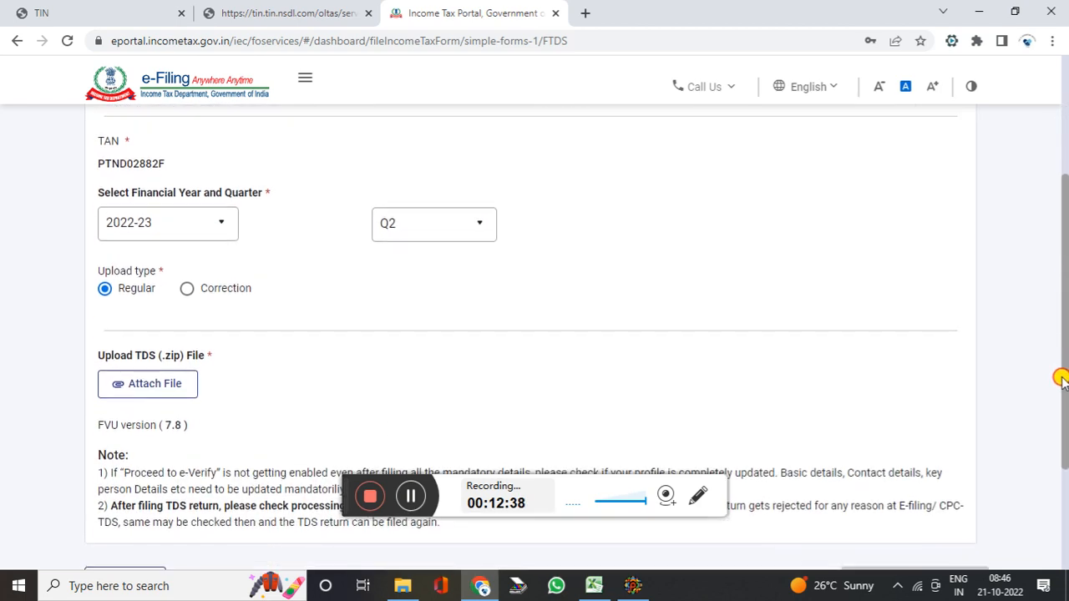
pyautogui.click(144, 377)
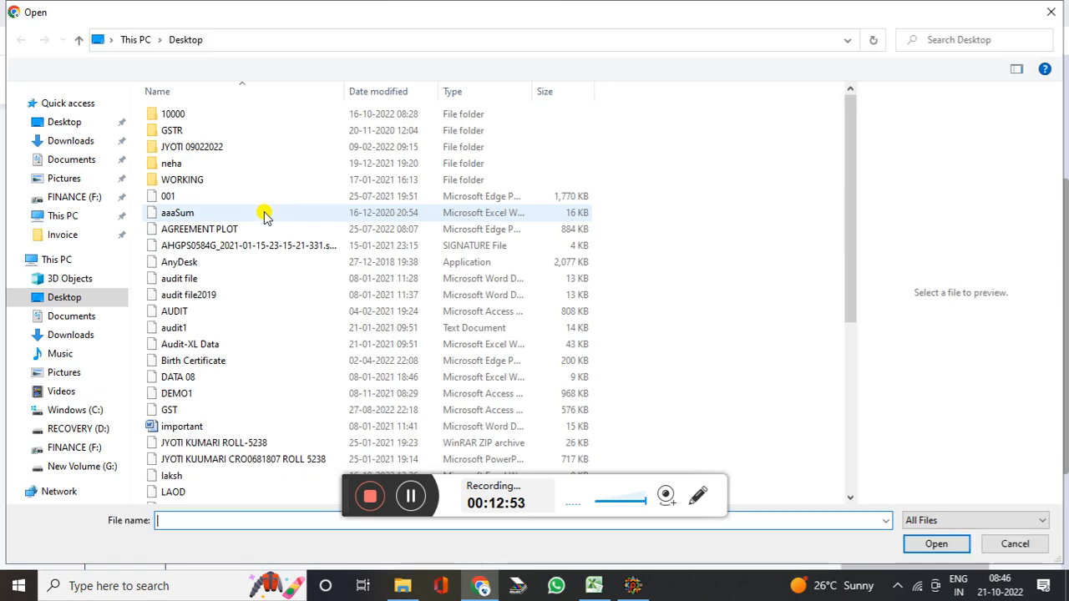
# Attach the 27EQRQ2 ZIP archive from Documents\Invoice\TCS to the upload form
pyautogui.click(66, 162)
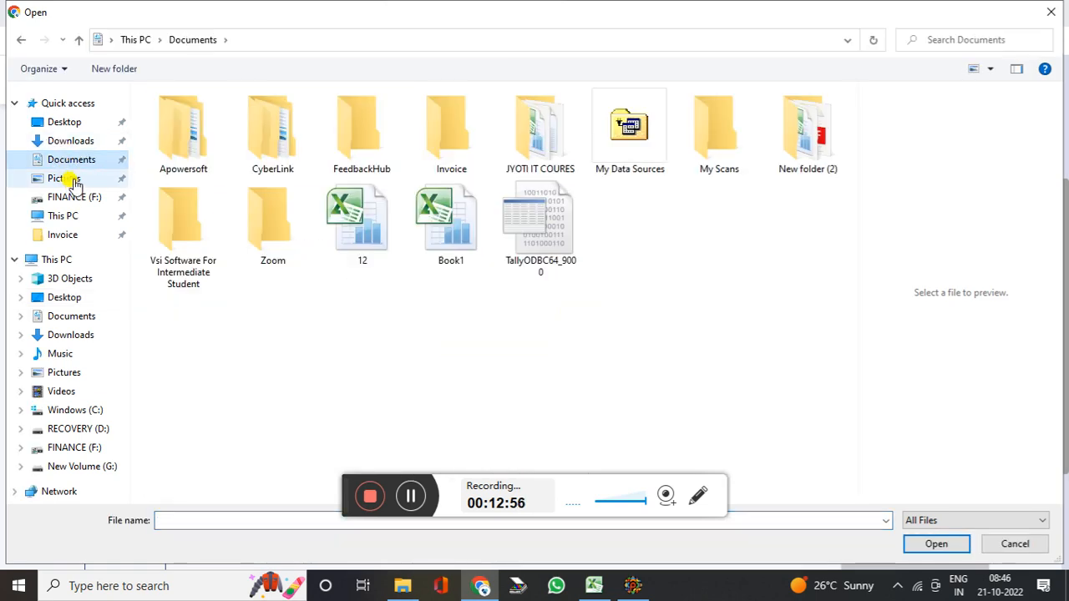
pyautogui.click(473, 143)
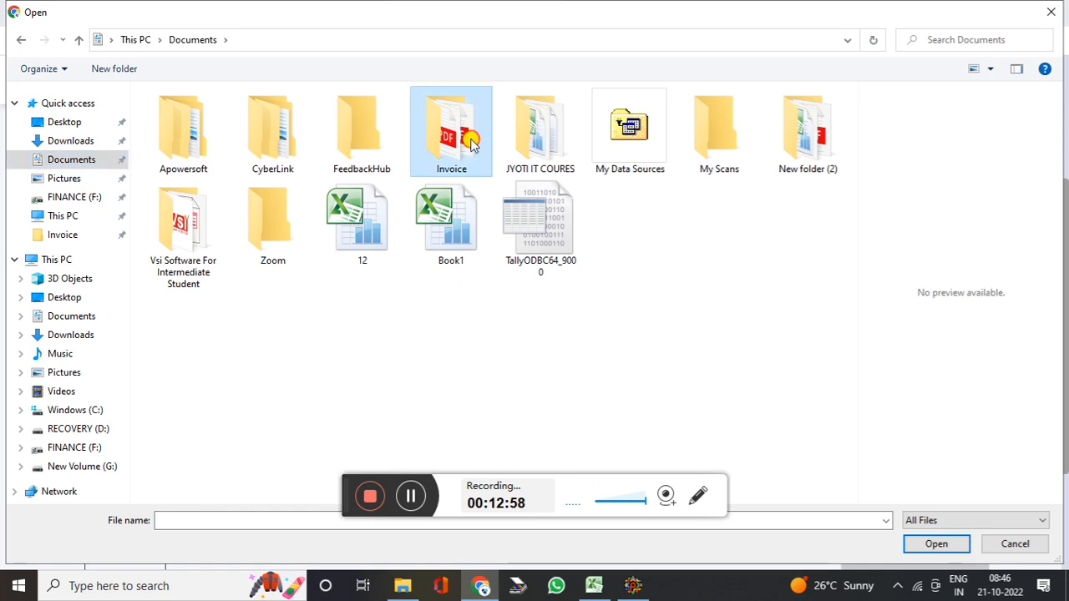
pyautogui.doubleClick(414, 129)
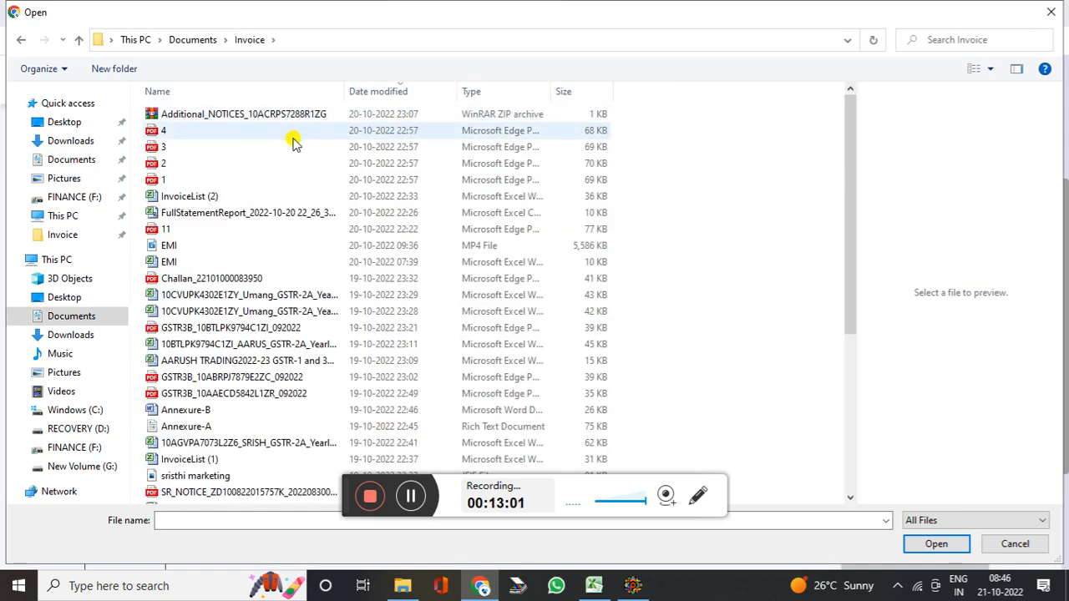
pyautogui.scroll(-5, 238, 210)
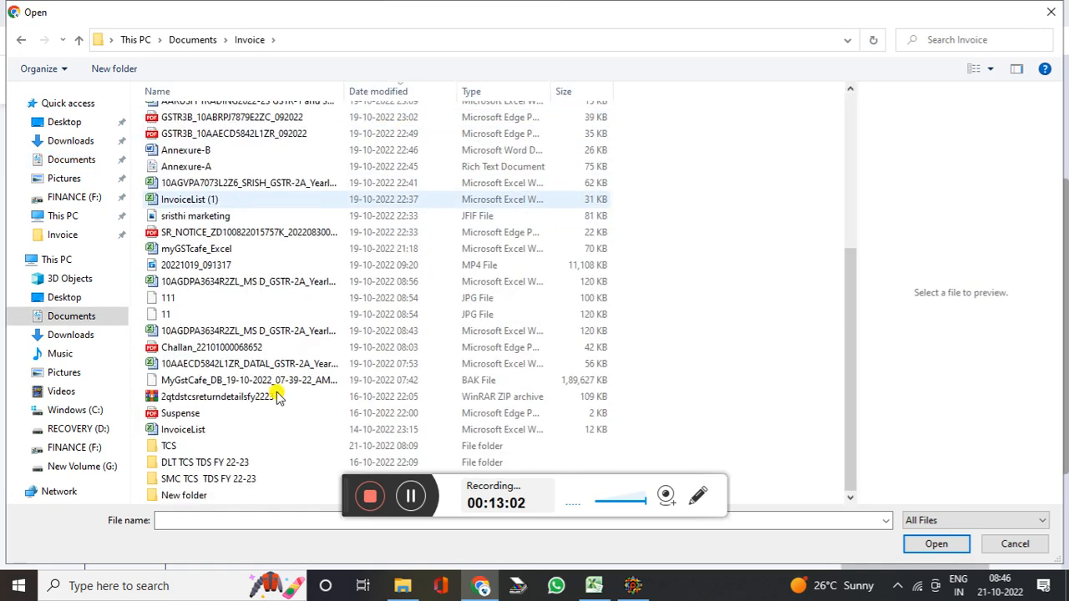
pyautogui.doubleClick(229, 446)
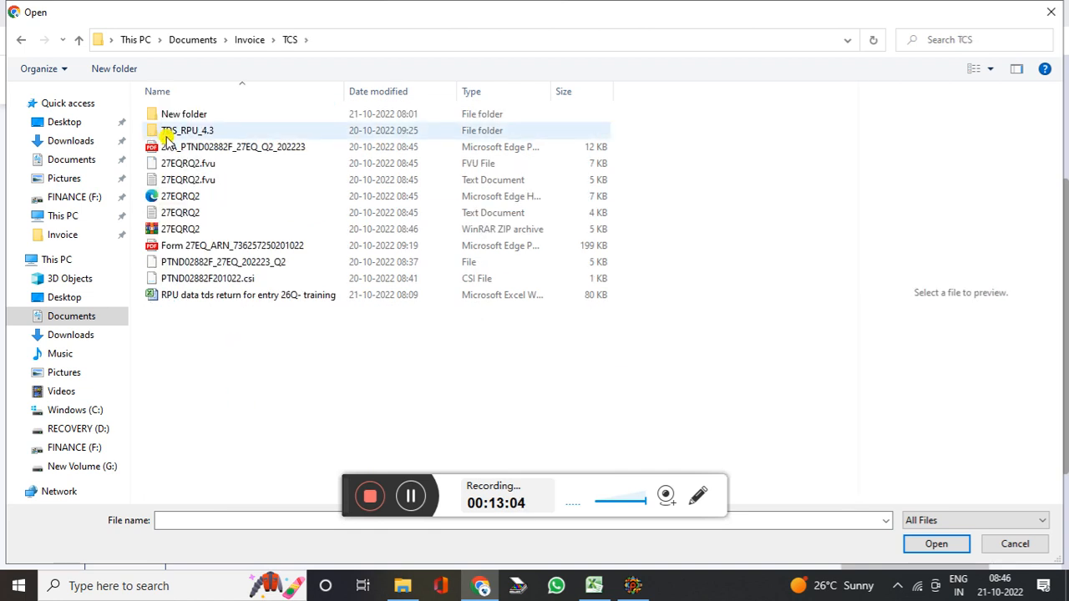
pyautogui.click(184, 229)
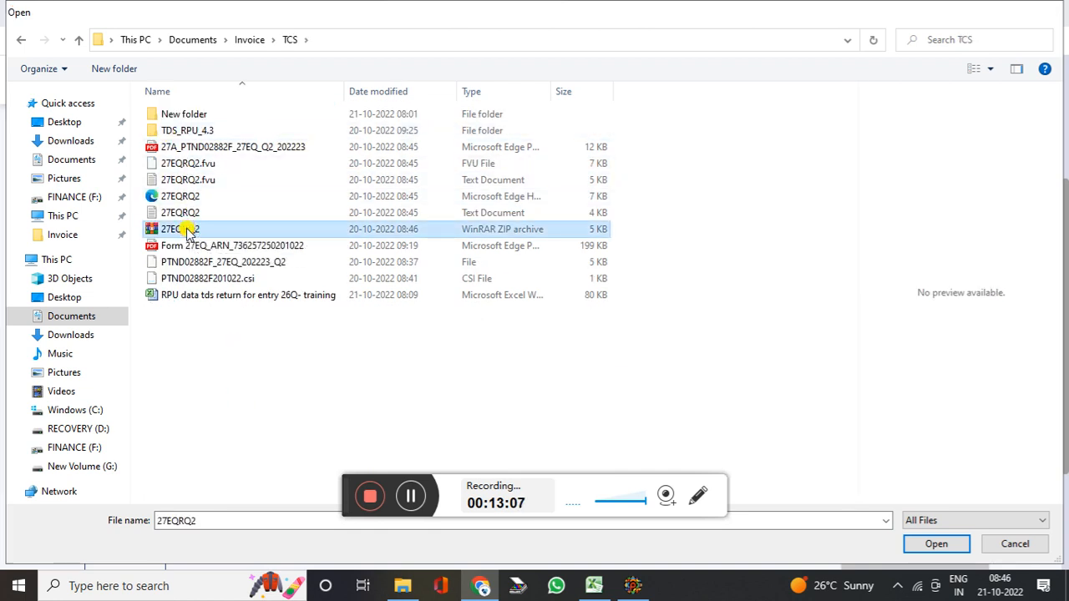
pyautogui.doubleClick(184, 228)
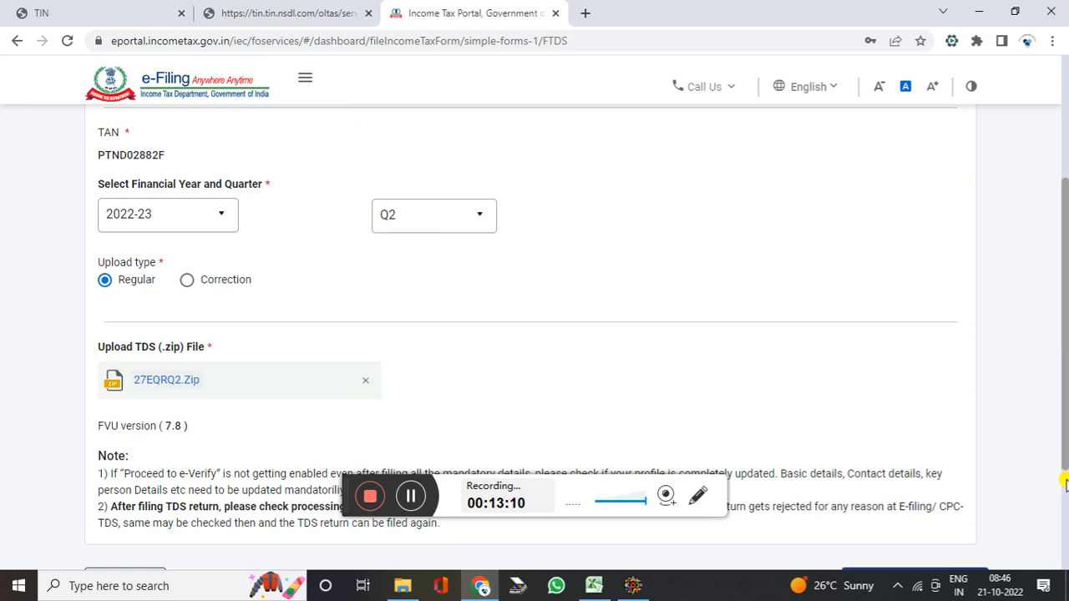
# Proceed to e-verification of the return using the OTP option
pyautogui.scroll(-3, 1066, 483)
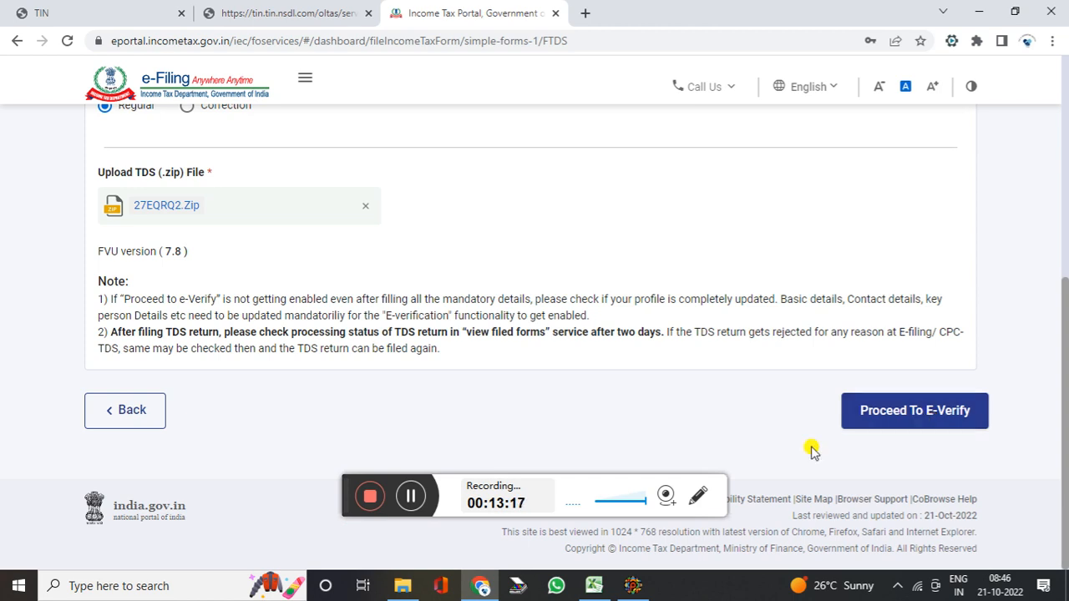
pyautogui.click(410, 496)
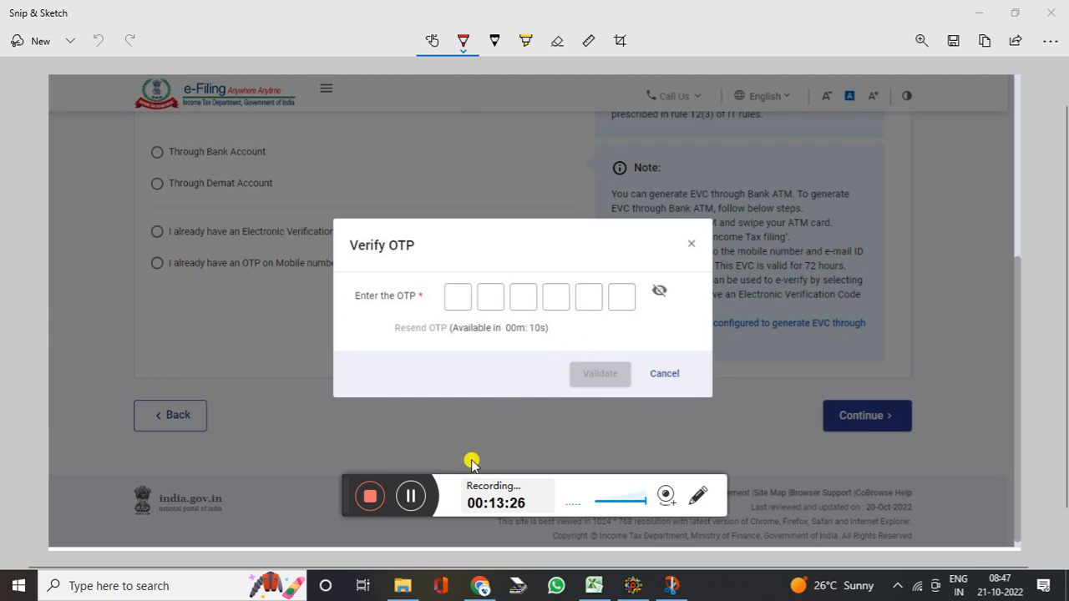
# Open the View Filed Forms screenshot and scroll to the F.Y.2022-23 (Q2) Form 27EQ card marked Form verified
pyautogui.click(415, 495)
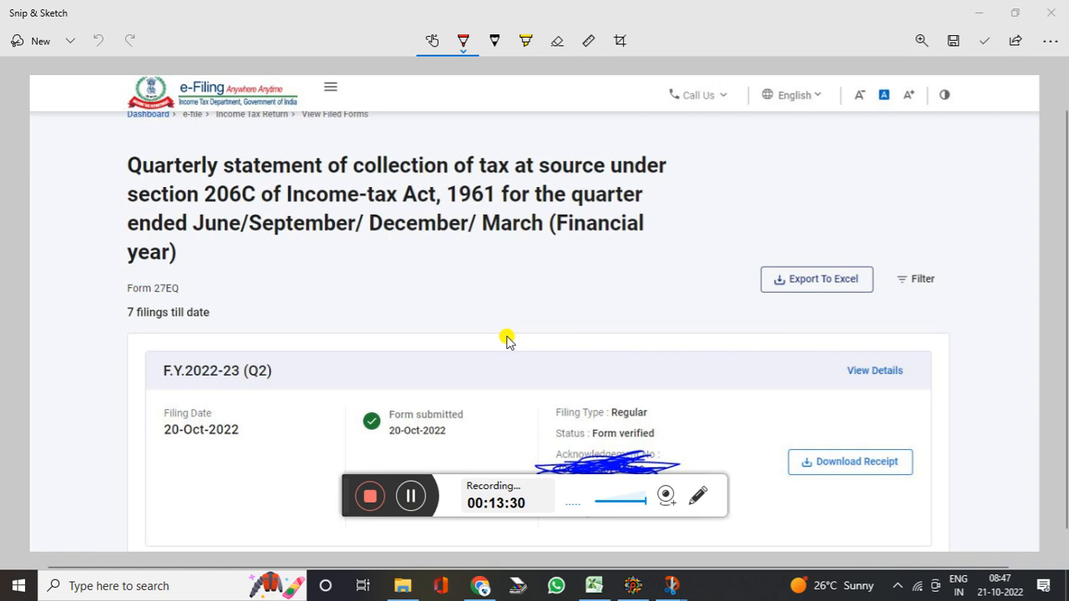
pyautogui.scroll(-2, 601, 284)
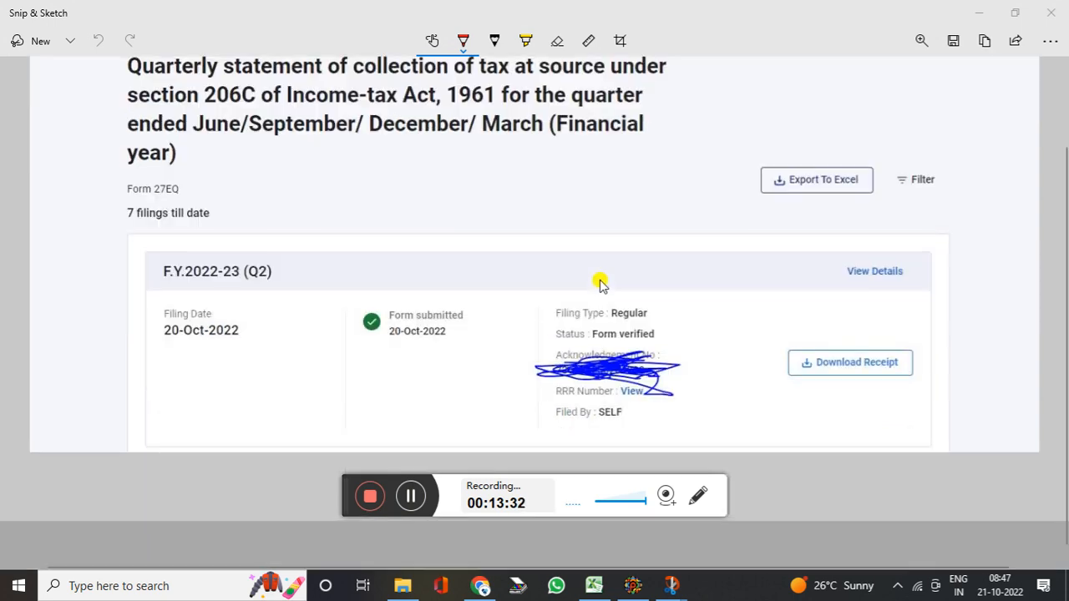
pyautogui.scroll(4, 551, 284)
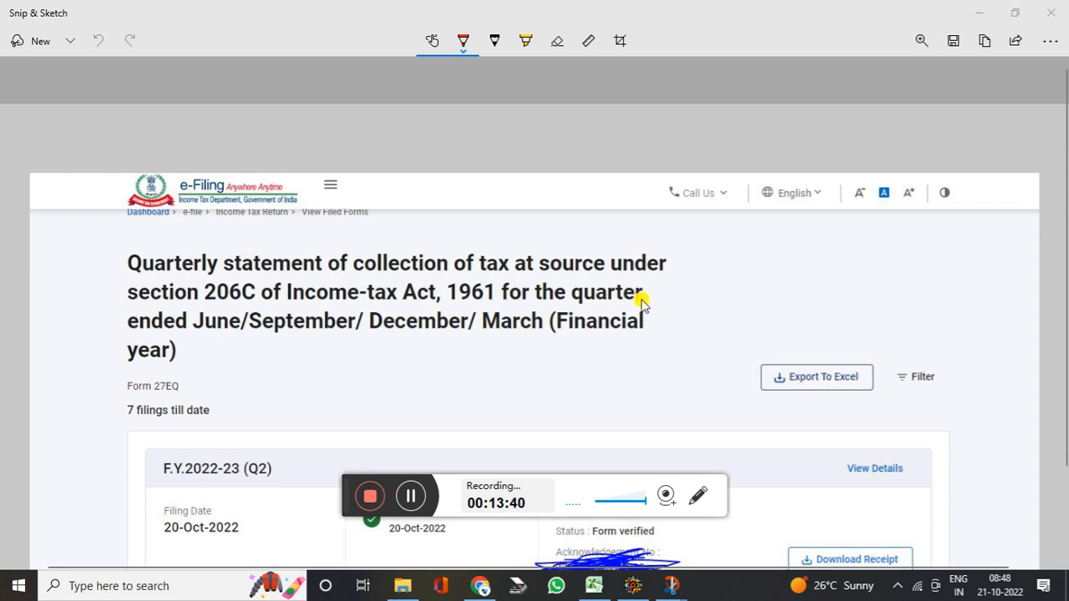
pyautogui.scroll(-2, 641, 304)
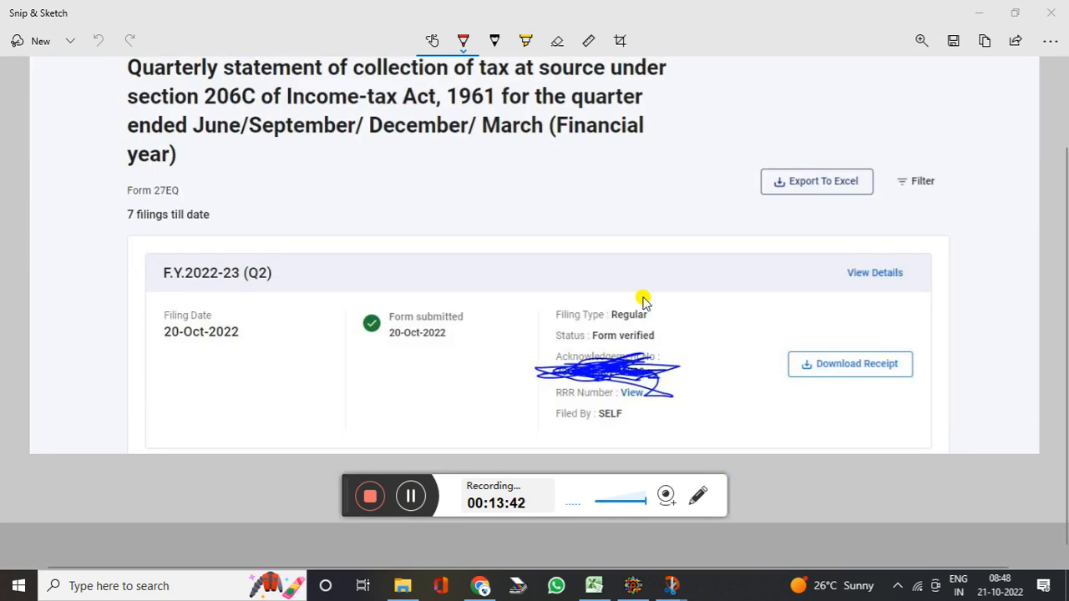